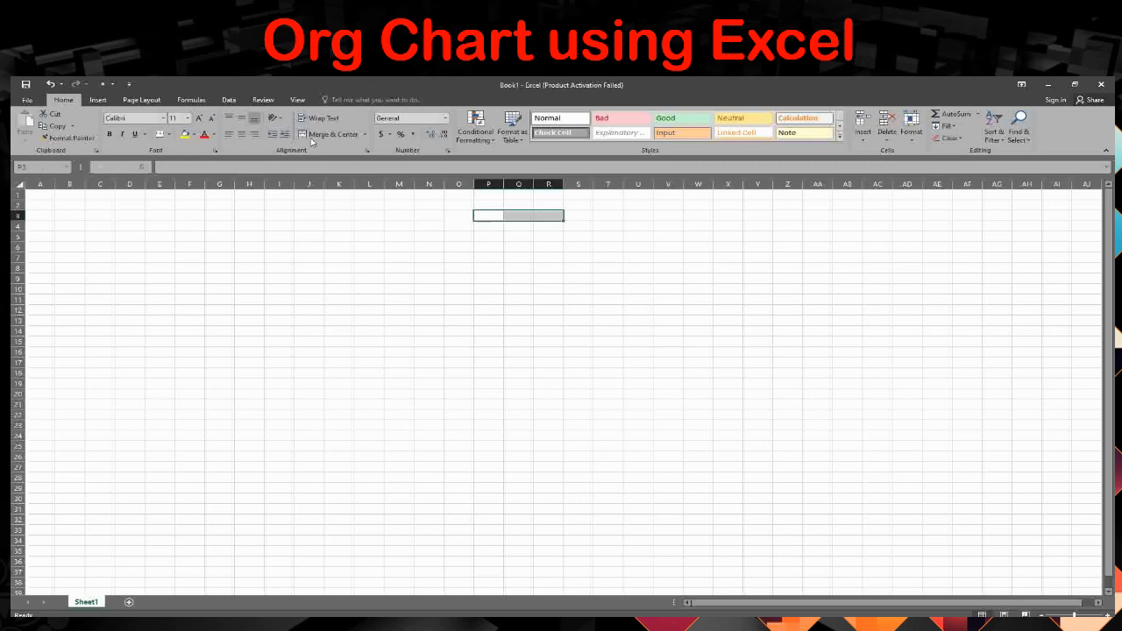
# Merge and center cells P3:R3 and, separately, P4:R4 beside the merged O3:O4 cell.
pyautogui.click(332, 134)
pyautogui.moveTo(549, 225); pyautogui.dragTo(489, 226)
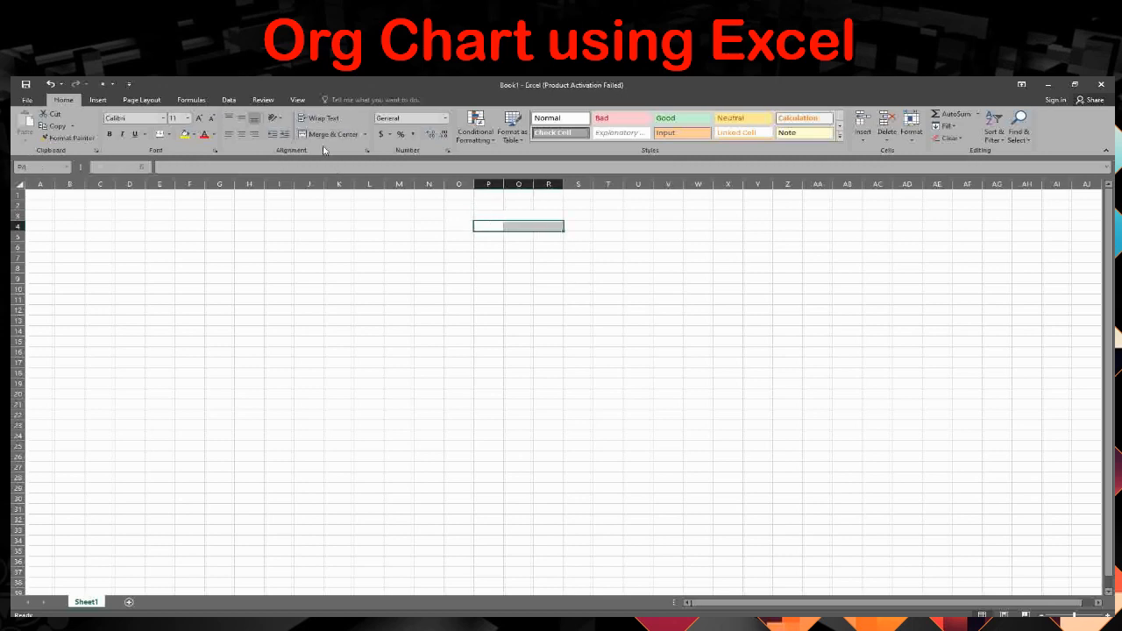
pyautogui.click(331, 134)
pyautogui.click(453, 216)
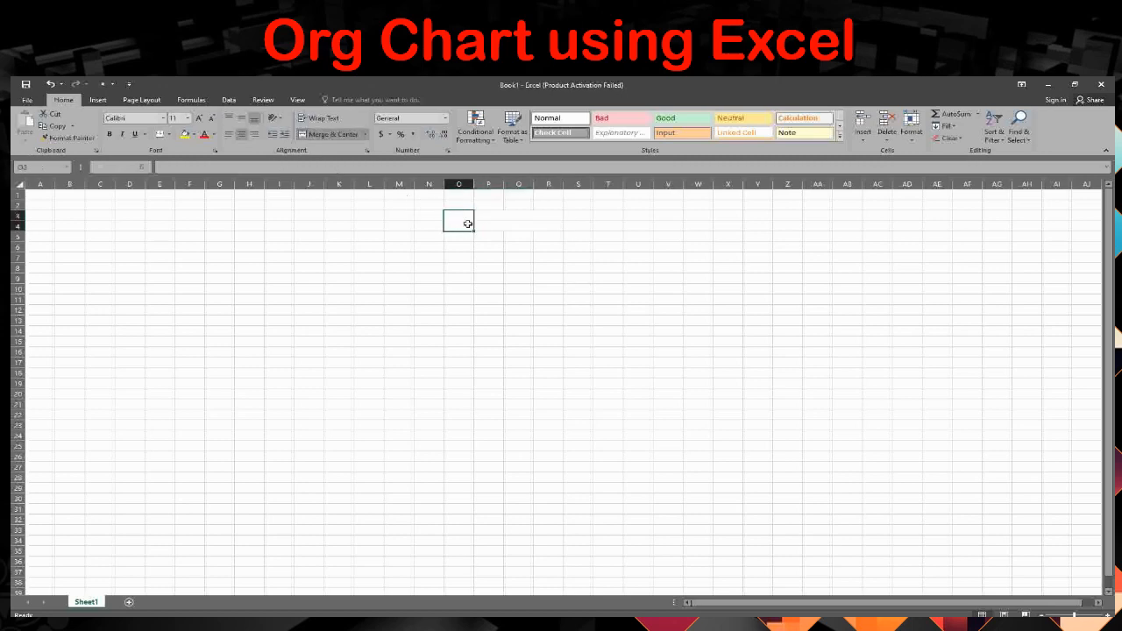
pyautogui.click(489, 229)
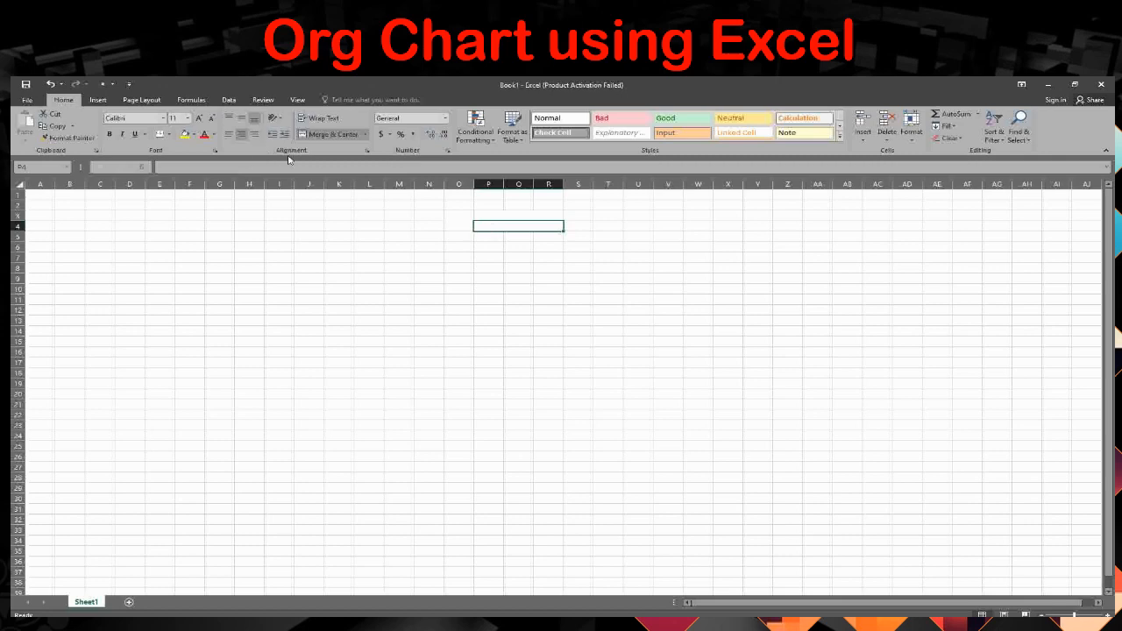
# Fill the merged cell O3:O4 with black and the merged cell P4:R4 with medium gray.
pyautogui.click(448, 215)
pyautogui.click(193, 134)
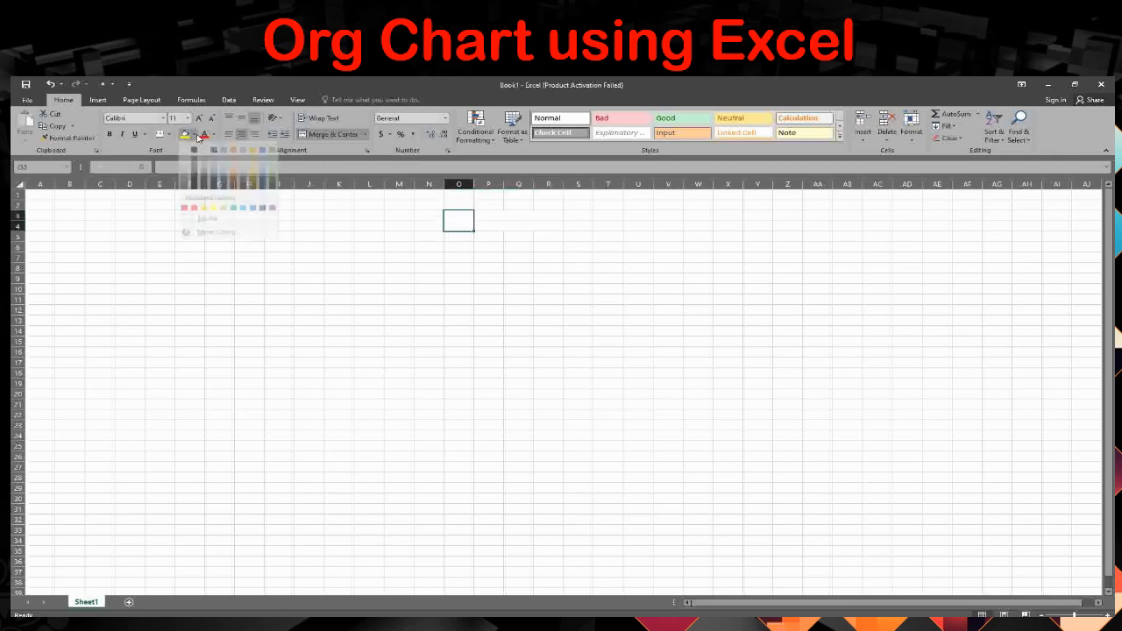
pyautogui.click(194, 158)
pyautogui.click(560, 226)
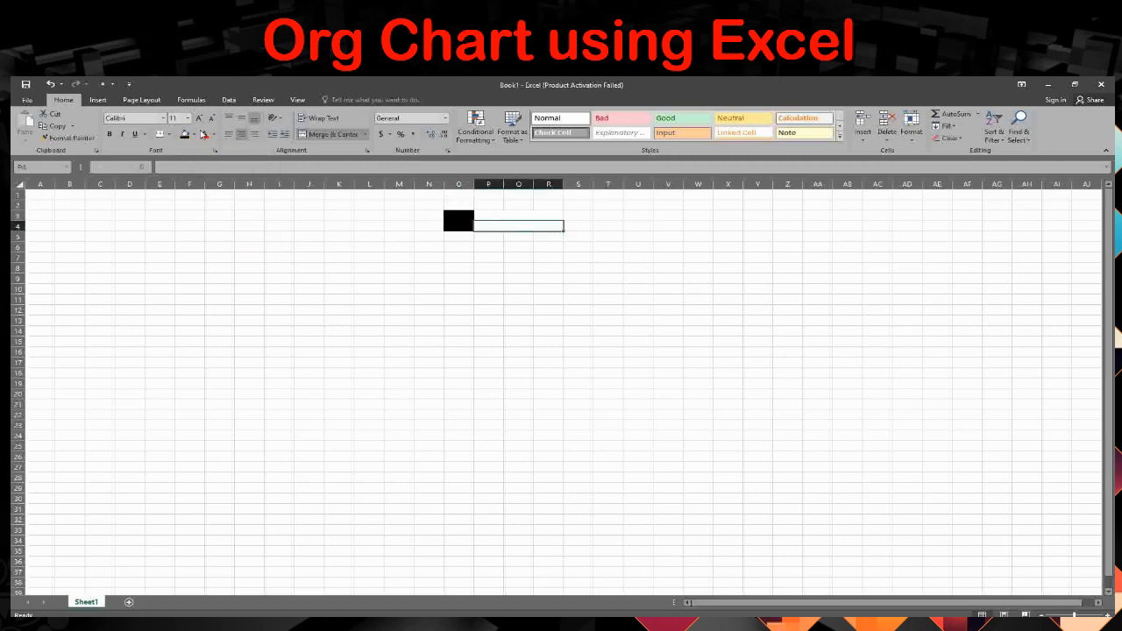
pyautogui.click(194, 134)
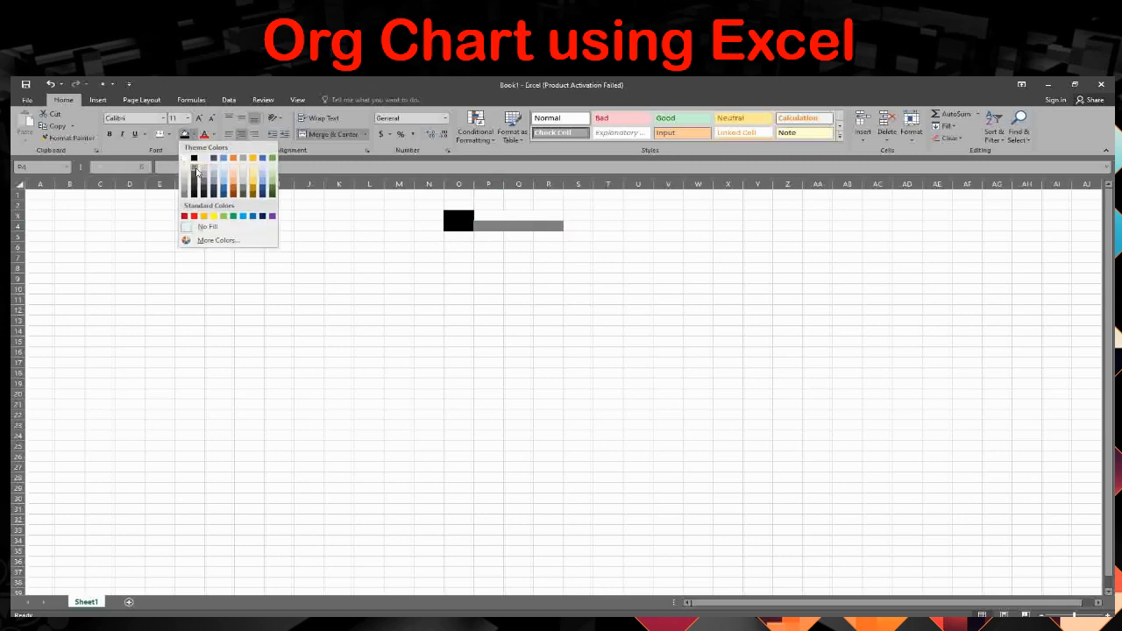
pyautogui.click(197, 172)
# Apply all borders and thick outside borders to the box in O3:R4.
pyautogui.moveTo(453, 218); pyautogui.dragTo(506, 228)
pyautogui.click(169, 135)
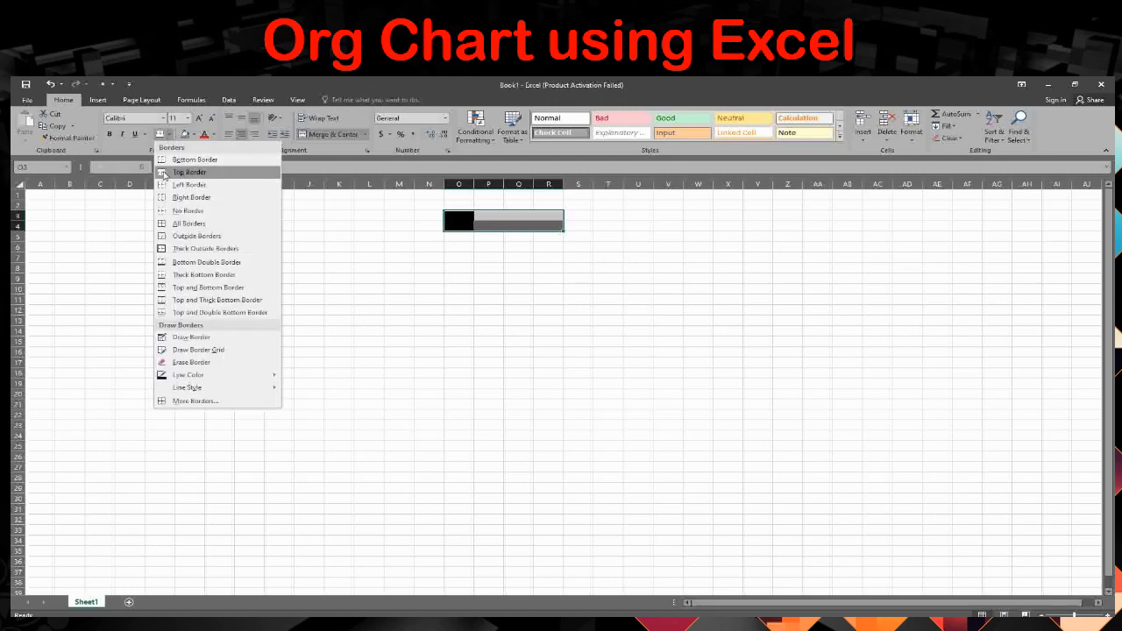
pyautogui.click(173, 226)
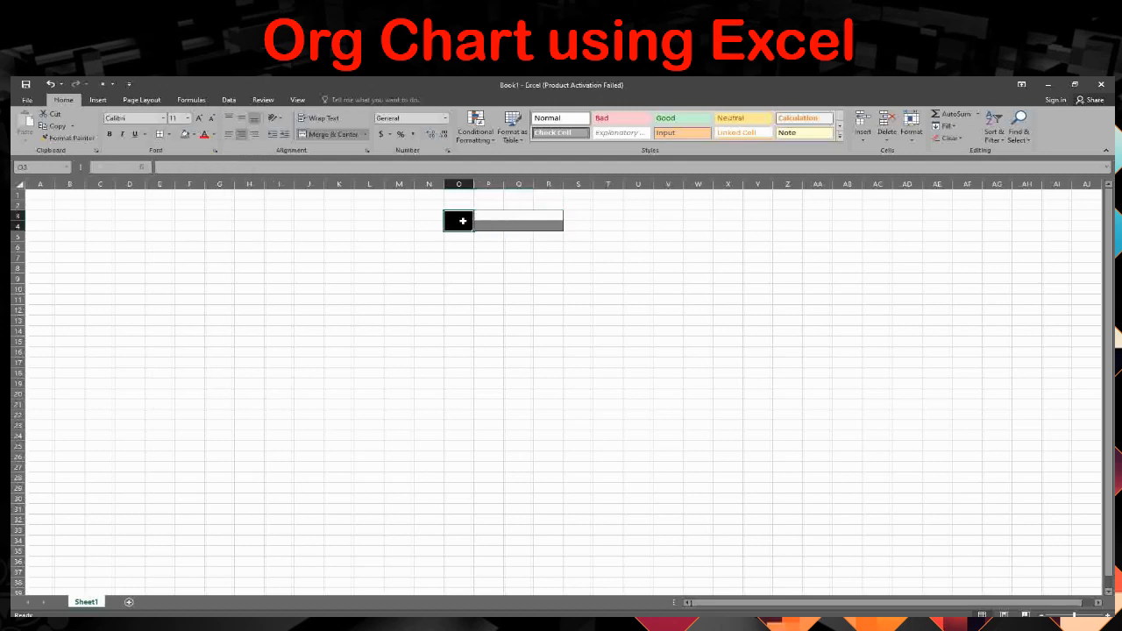
pyautogui.click(169, 135)
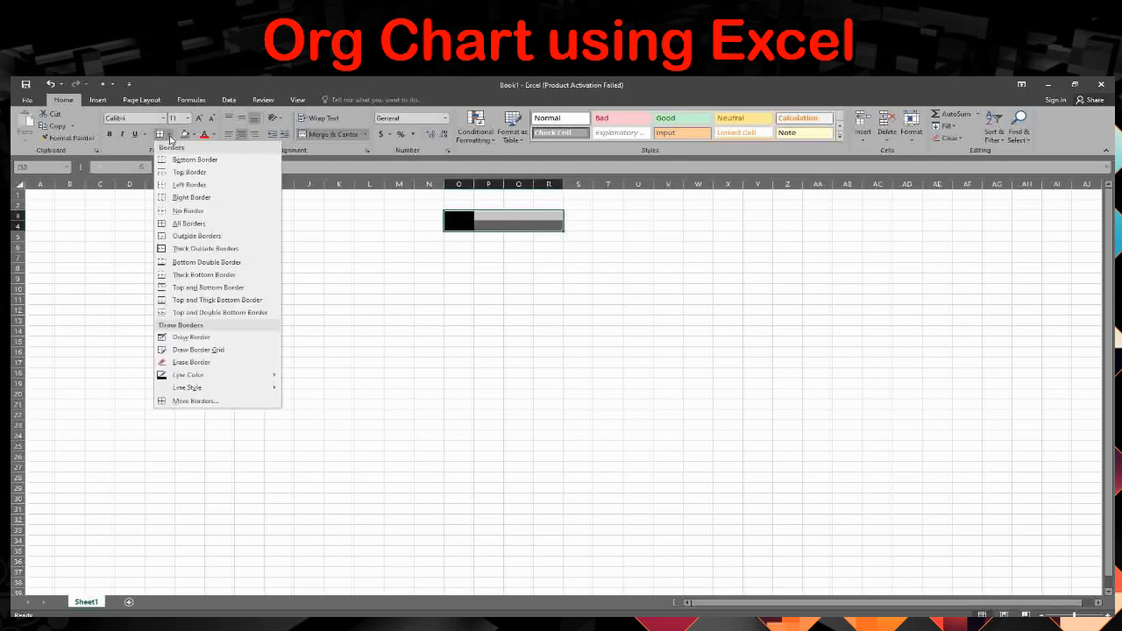
pyautogui.click(205, 249)
pyautogui.click(493, 247)
# Copy the formatted box O3:R4 and paste it below at O7 and O11.
pyautogui.click(458, 220)
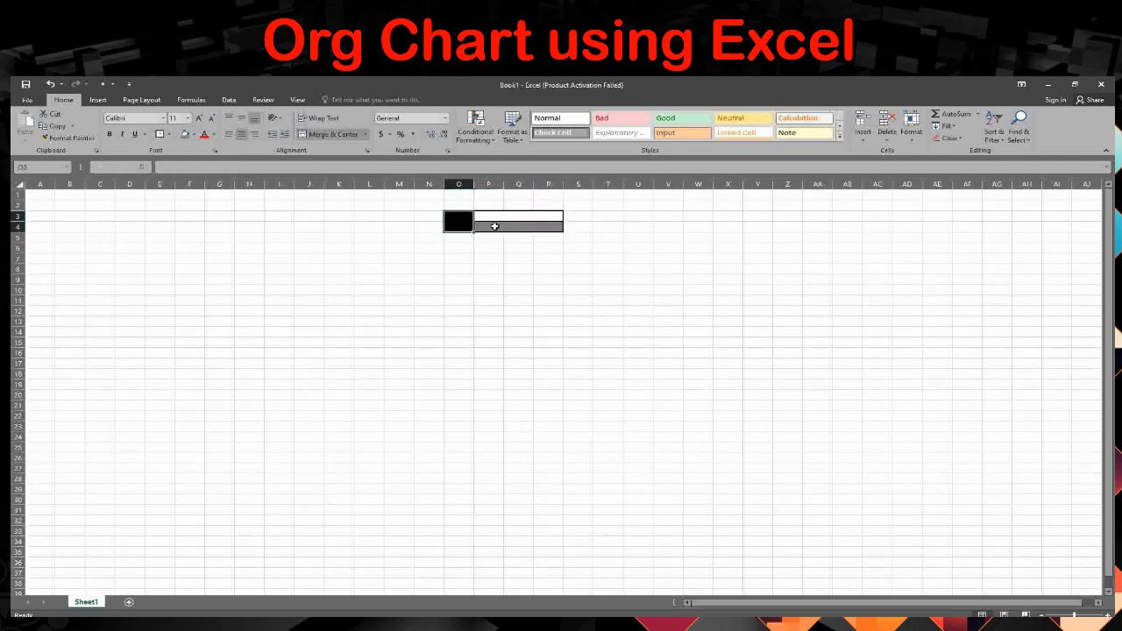
pyautogui.hotkey('ctrl', 'c')
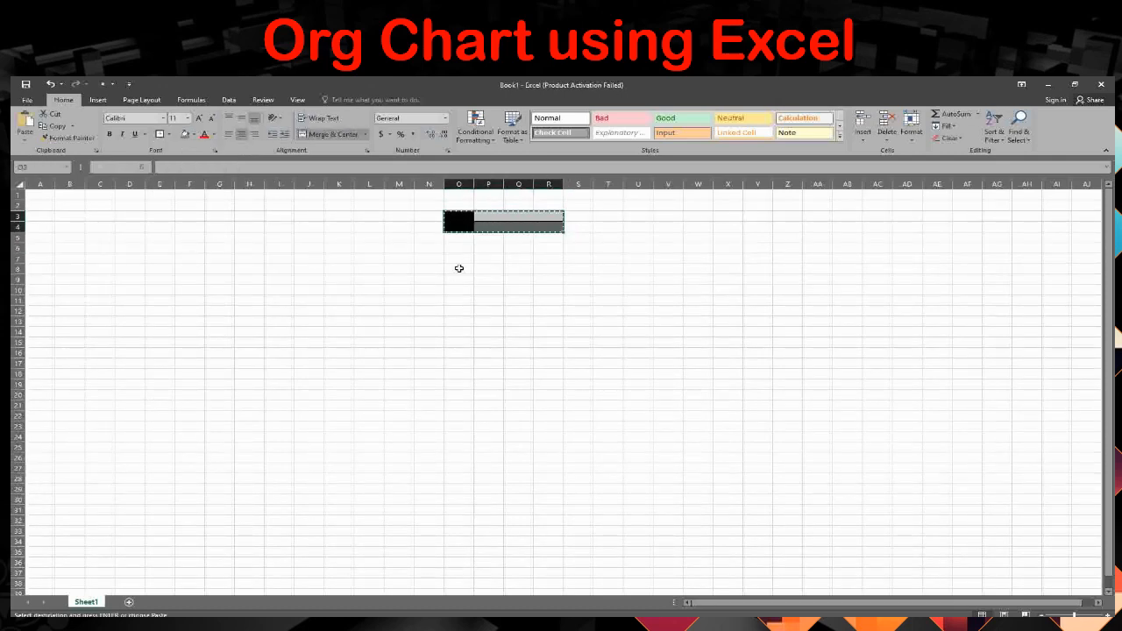
pyautogui.click(459, 262)
pyautogui.hotkey('ctrl', 'v')
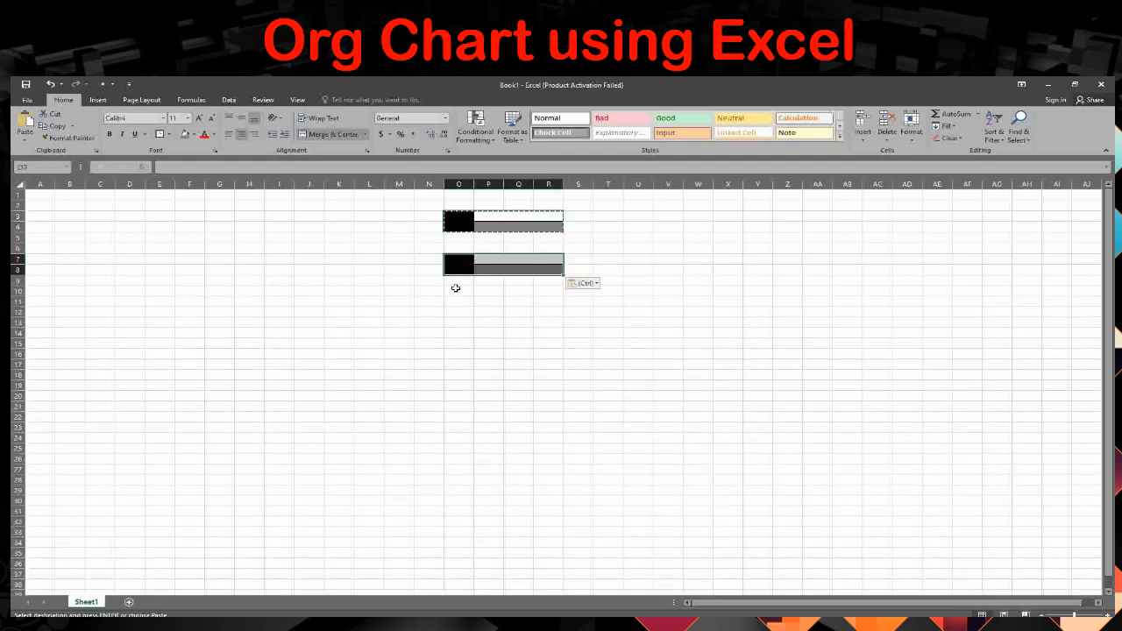
pyautogui.click(455, 304)
pyautogui.hotkey('ctrl', 'v')
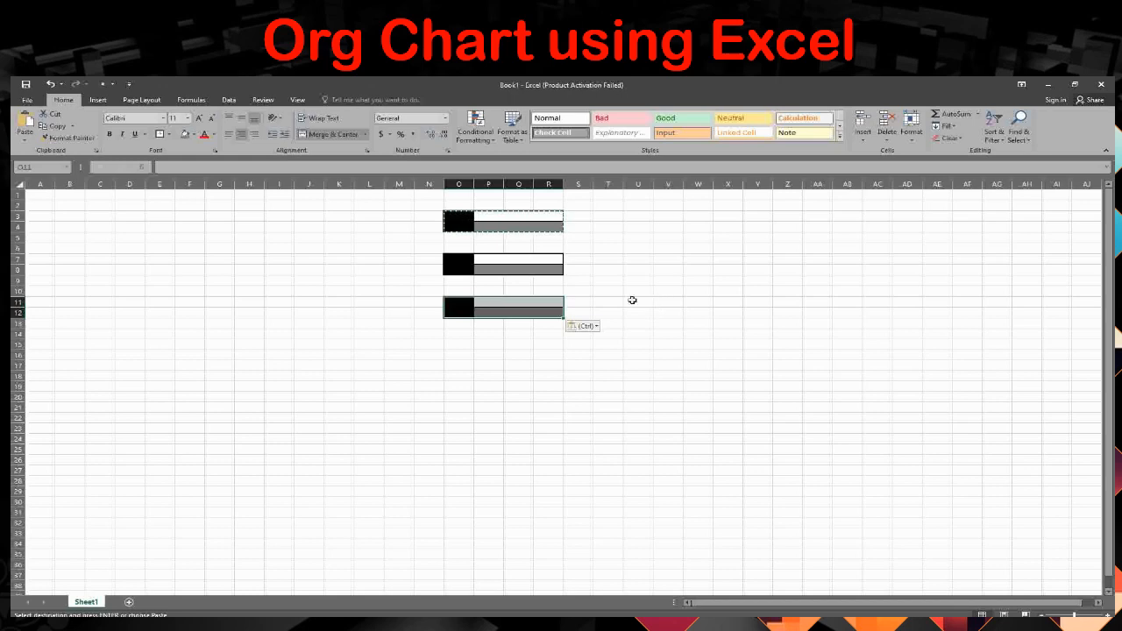
# Complete the row 11 level by pasting the black box at U11, AA11, I11 and C11.
pyautogui.click(638, 301)
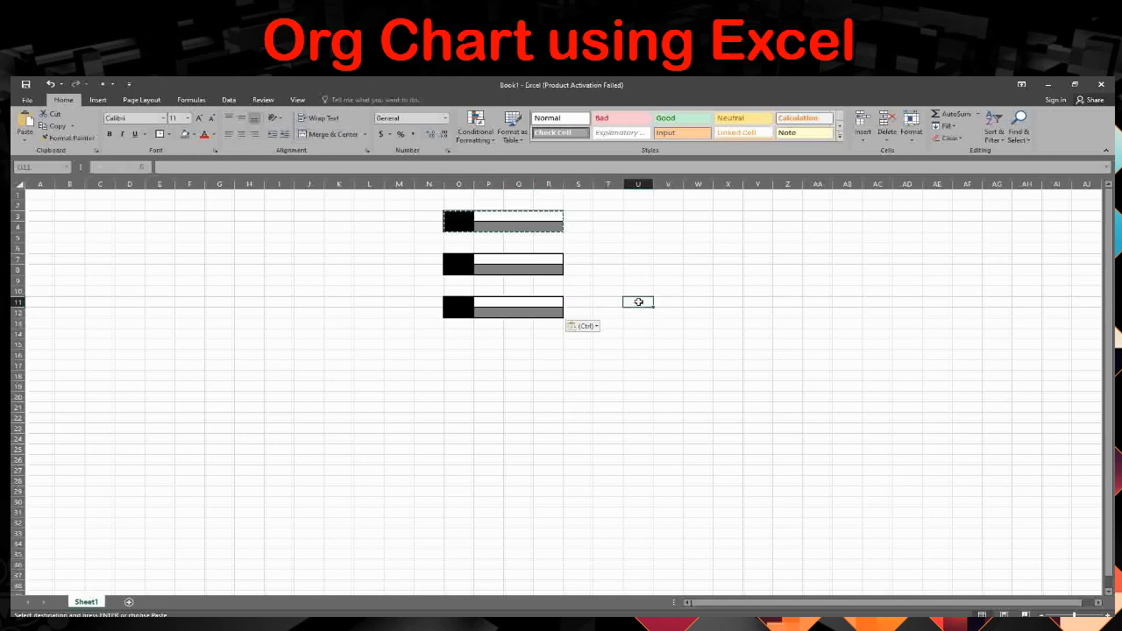
pyautogui.hotkey('ctrl', 'v')
pyautogui.click(808, 300)
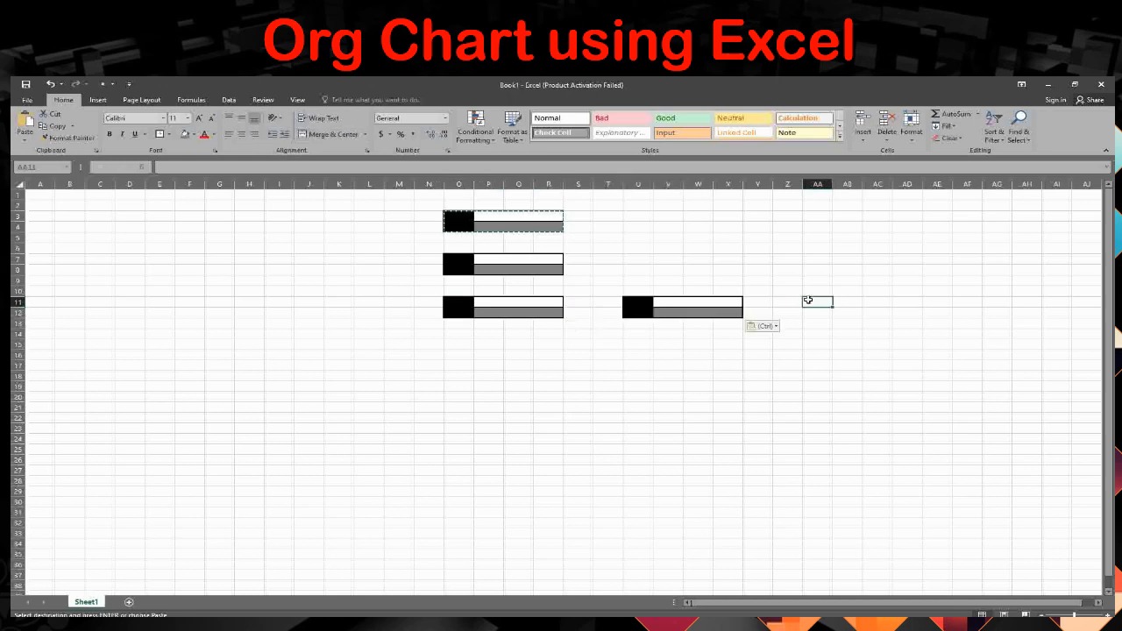
pyautogui.hotkey('ctrl', 'v')
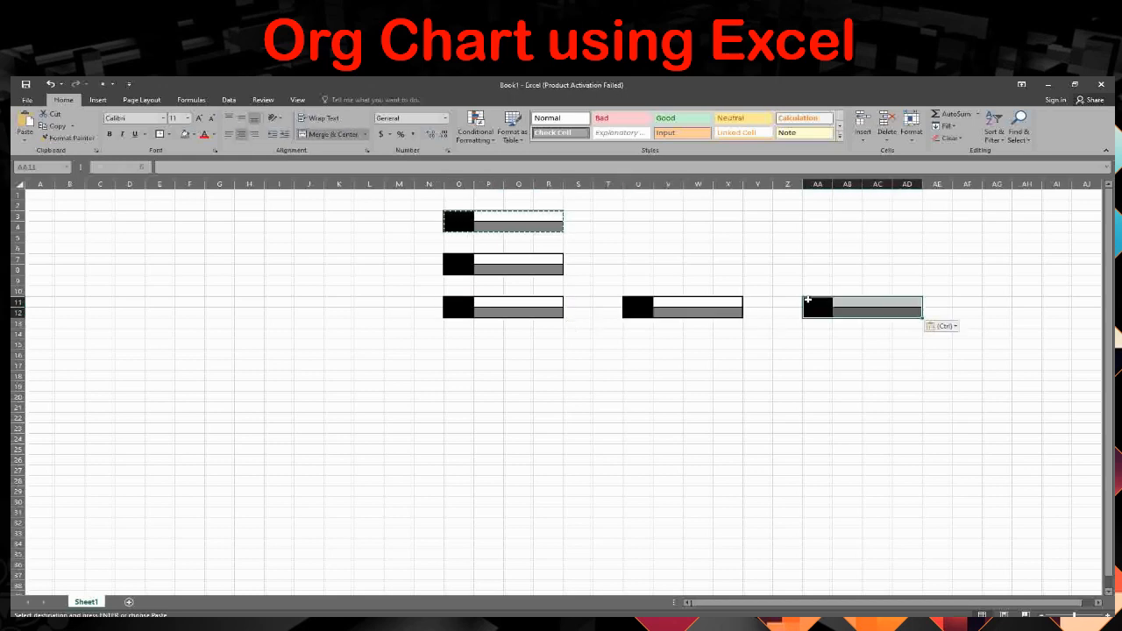
pyautogui.click(308, 304)
pyautogui.click(275, 301)
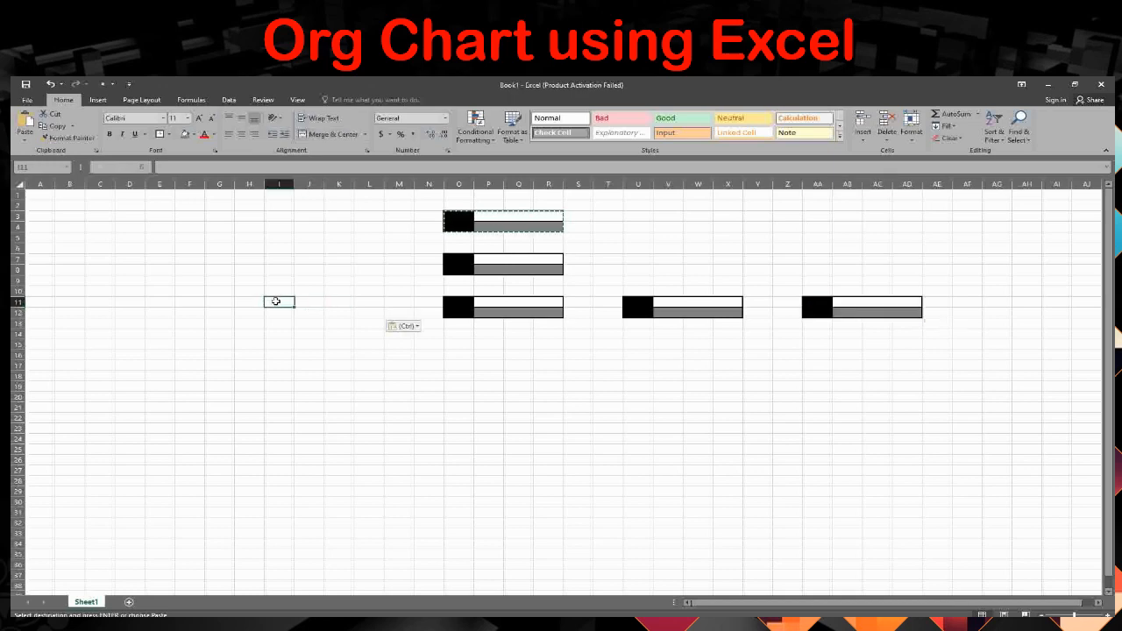
pyautogui.hotkey('ctrl', 'v')
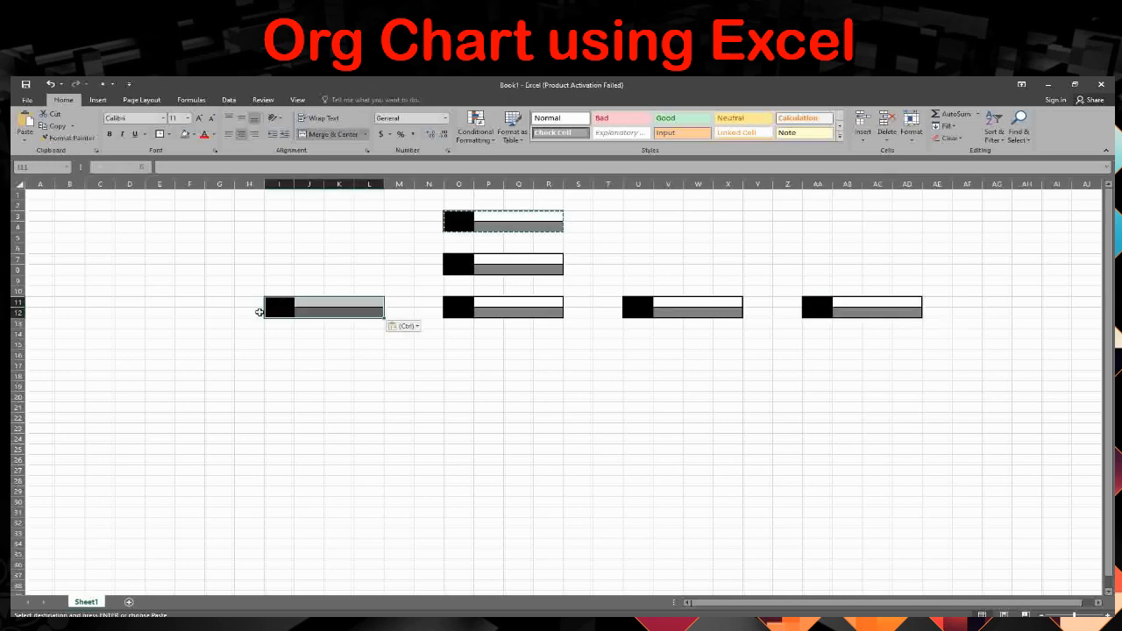
pyautogui.click(107, 300)
pyautogui.hotkey('ctrl', 'v')
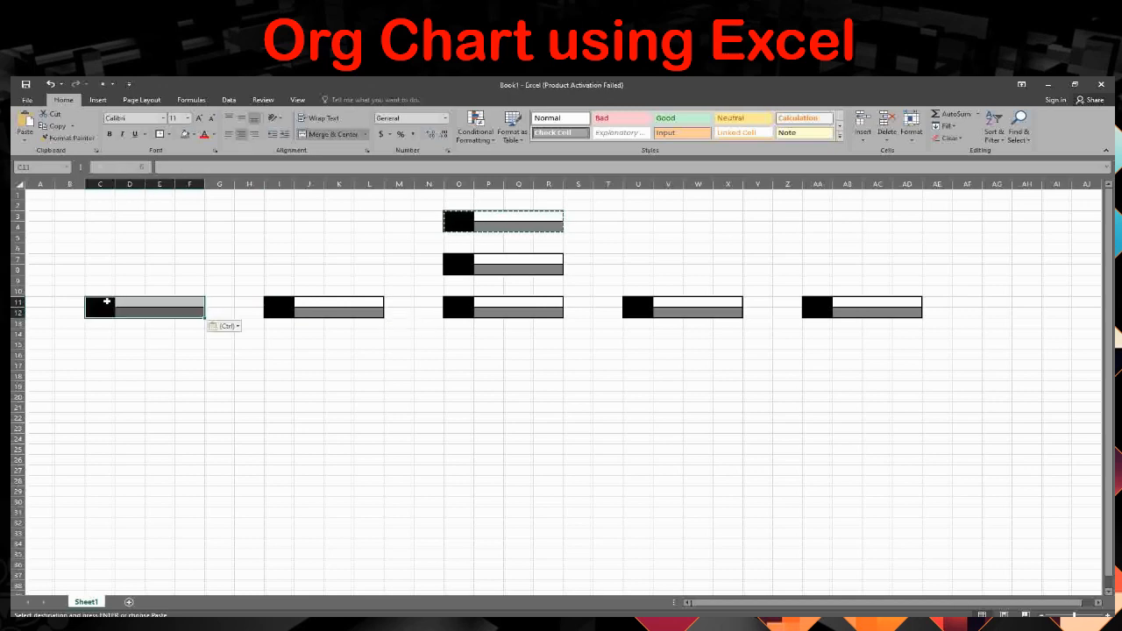
pyautogui.click(169, 355)
pyautogui.press('Escape')
# Copy the box in C11:F12 and paste it below at C15.
pyautogui.click(101, 310)
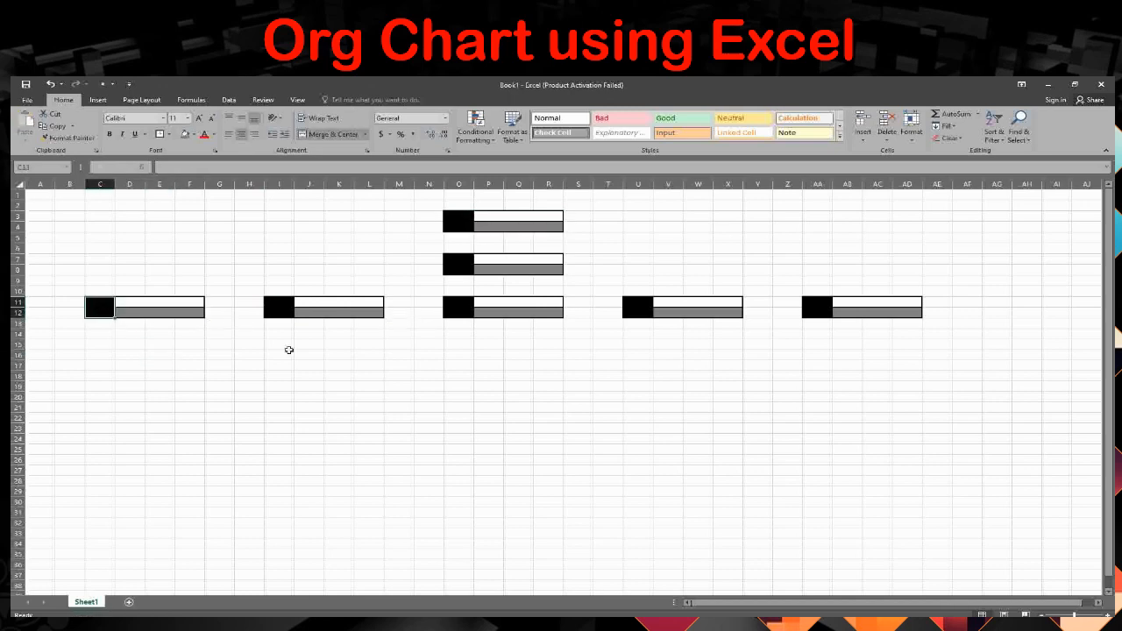
pyautogui.keyDown('shift'); pyautogui.click(165, 310); pyautogui.keyUp('shift')
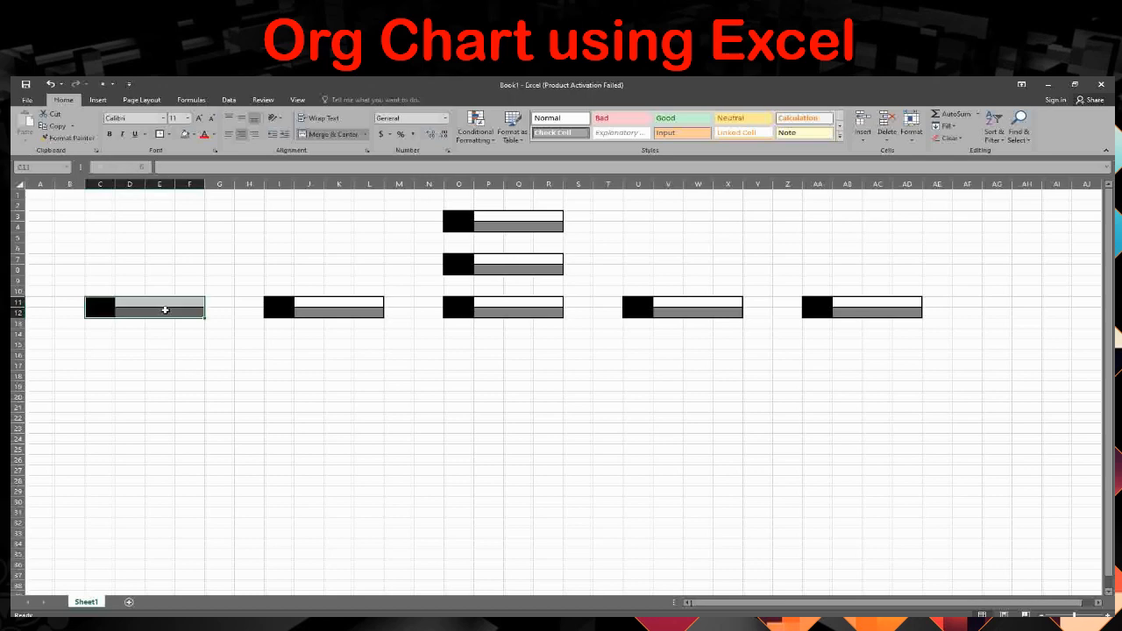
pyautogui.hotkey('ctrl', 'c')
pyautogui.click(106, 344)
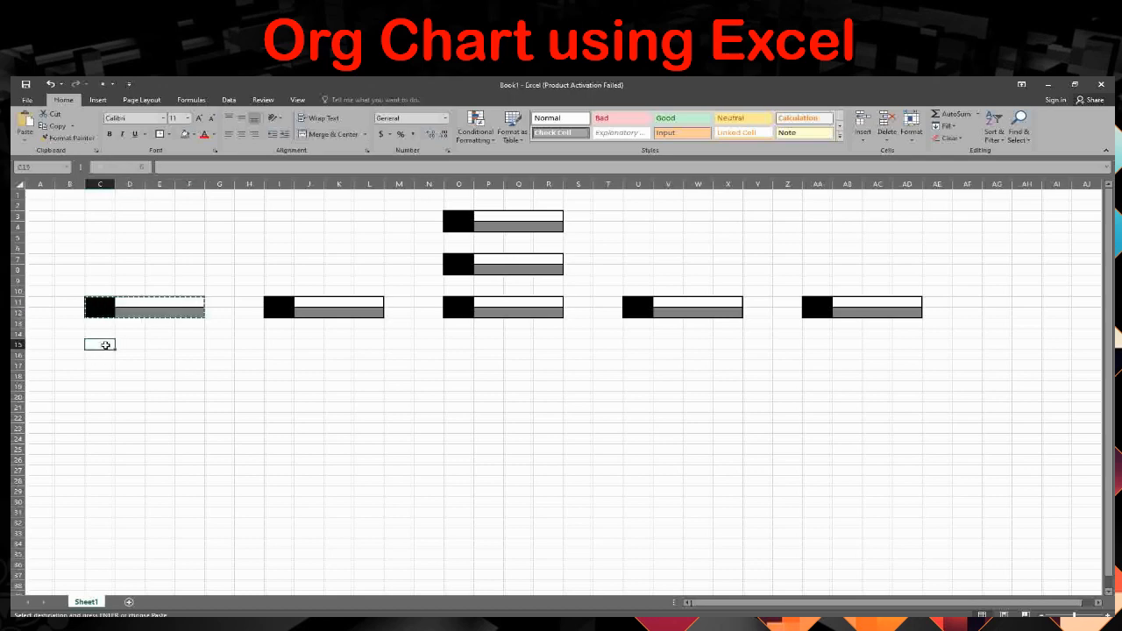
pyautogui.hotkey('ctrl', 'v')
pyautogui.click(128, 384)
pyautogui.press('Escape')
# Change the fill of the merged cell C15:C16 to light orange.
pyautogui.click(105, 351)
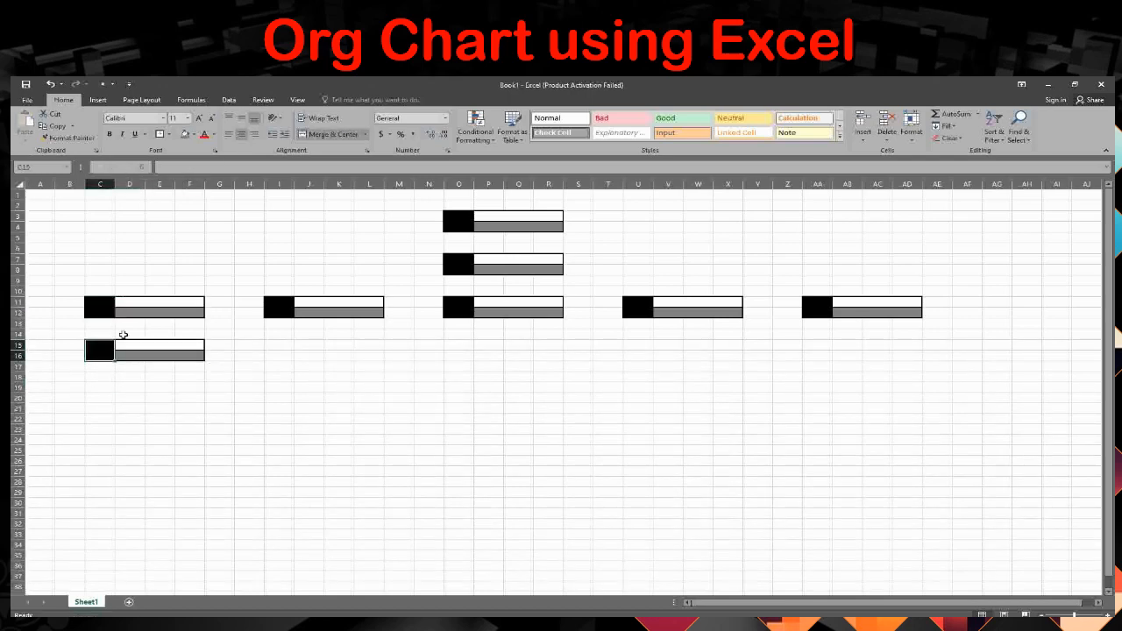
pyautogui.click(194, 134)
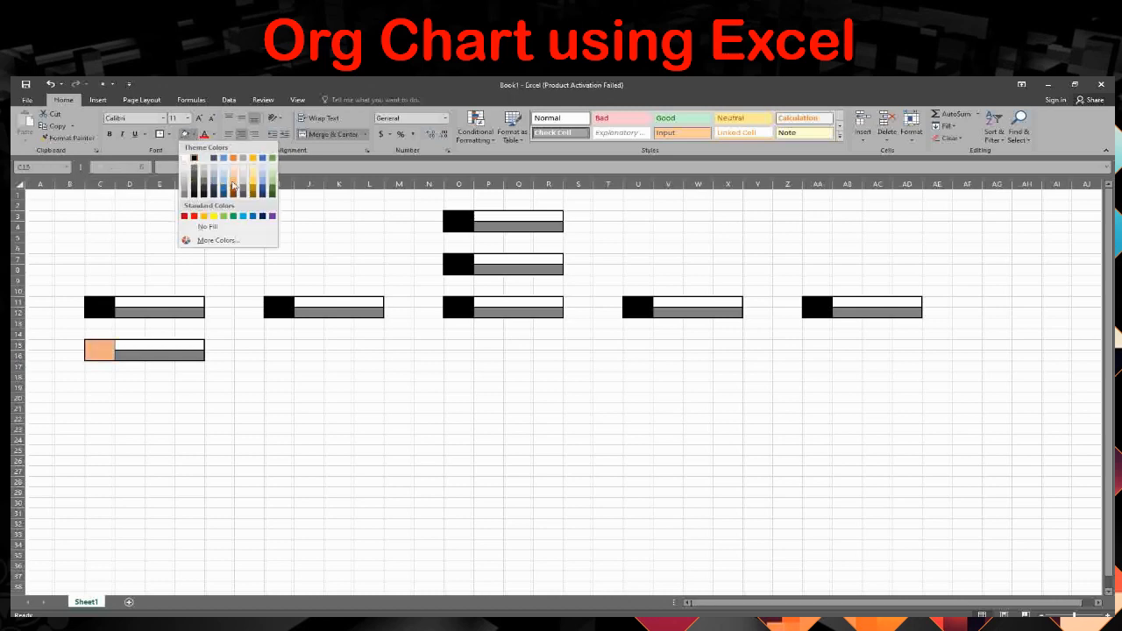
pyautogui.click(233, 184)
pyautogui.click(157, 352)
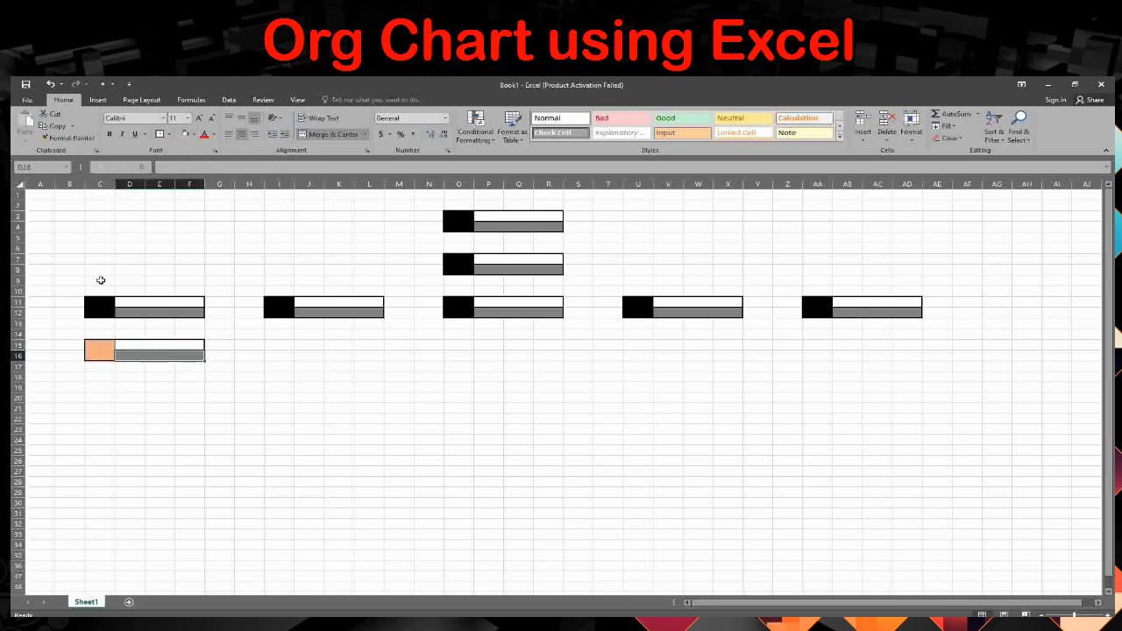
# Copy the orange box C15:F16 and paste it at I15, O15, U15 and AA15.
pyautogui.moveTo(103, 345); pyautogui.dragTo(154, 351)
pyautogui.hotkey('ctrl', 'c')
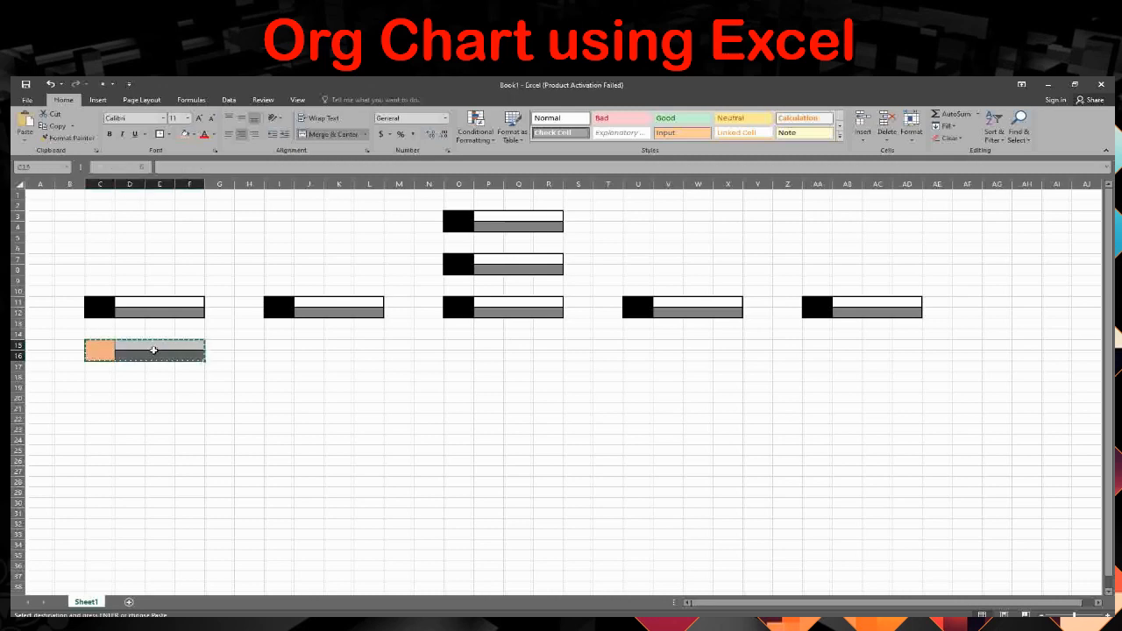
pyautogui.click(281, 346)
pyautogui.hotkey('ctrl', 'v')
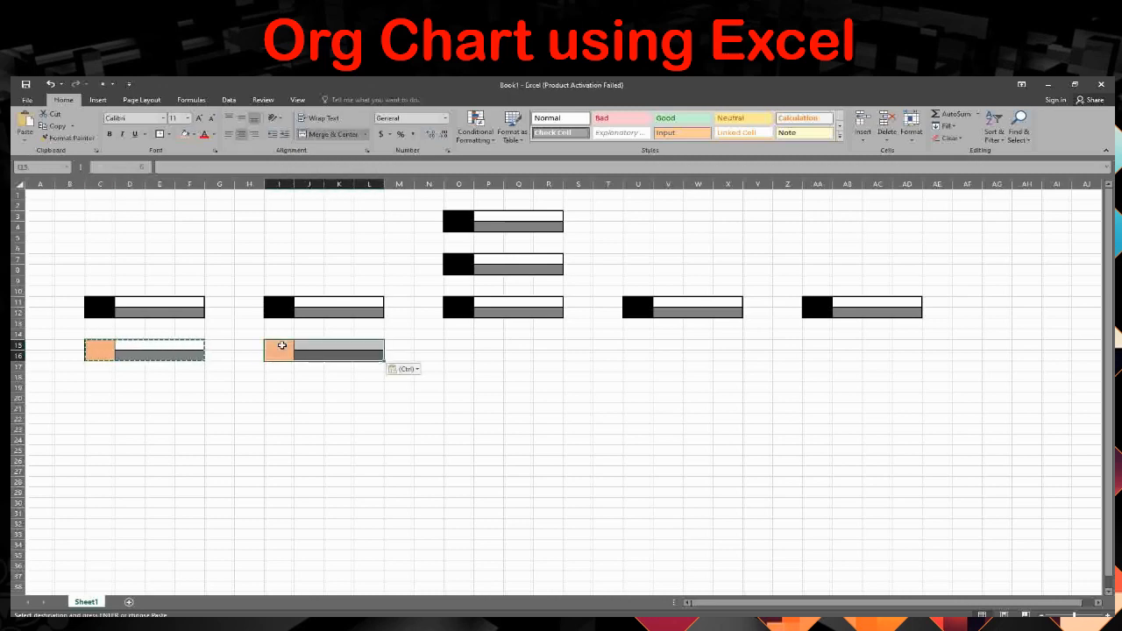
pyautogui.click(462, 344)
pyautogui.hotkey('ctrl', 'v')
pyautogui.click(642, 346)
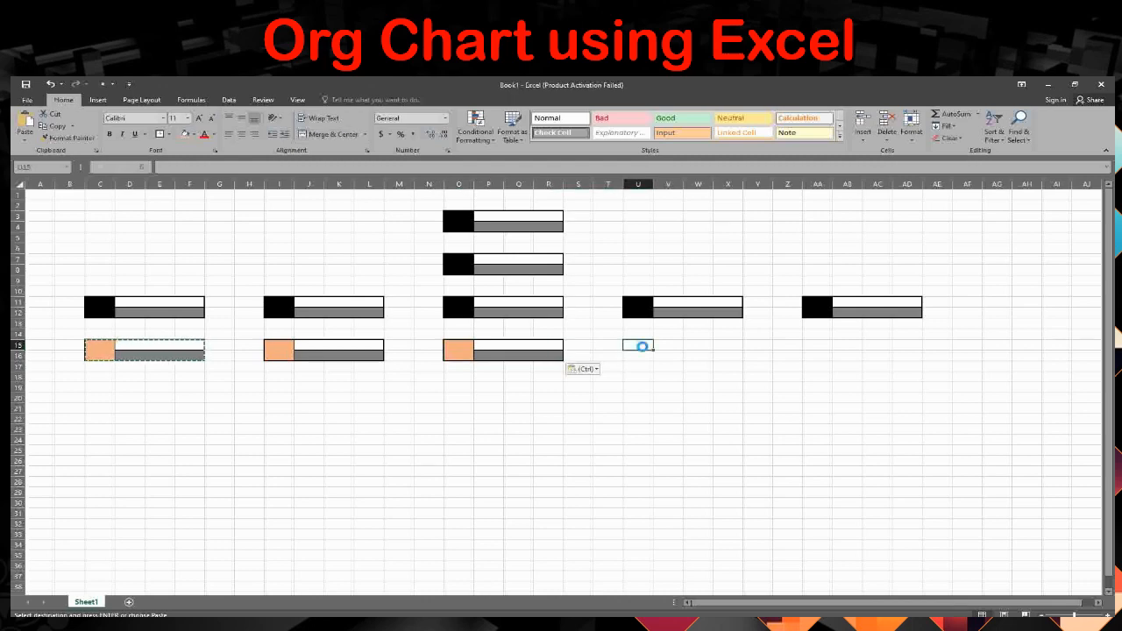
pyautogui.hotkey('ctrl', 'v')
pyautogui.click(824, 345)
pyautogui.hotkey('ctrl', 'v')
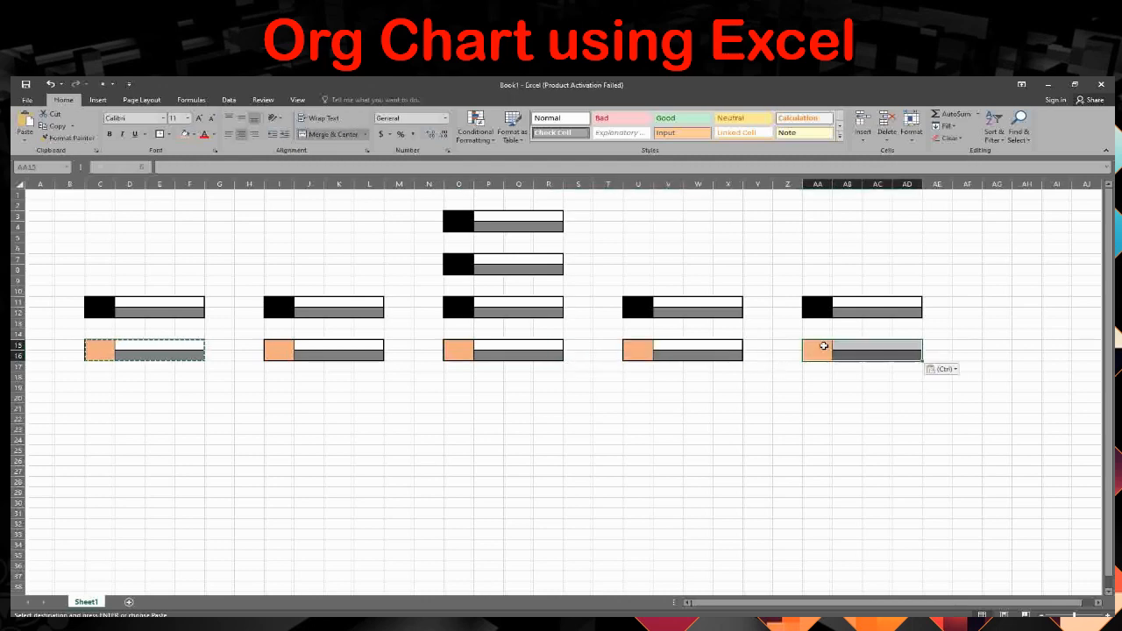
# Paste the orange box down the first column at C19, C23, C27 and C31.
pyautogui.click(101, 391)
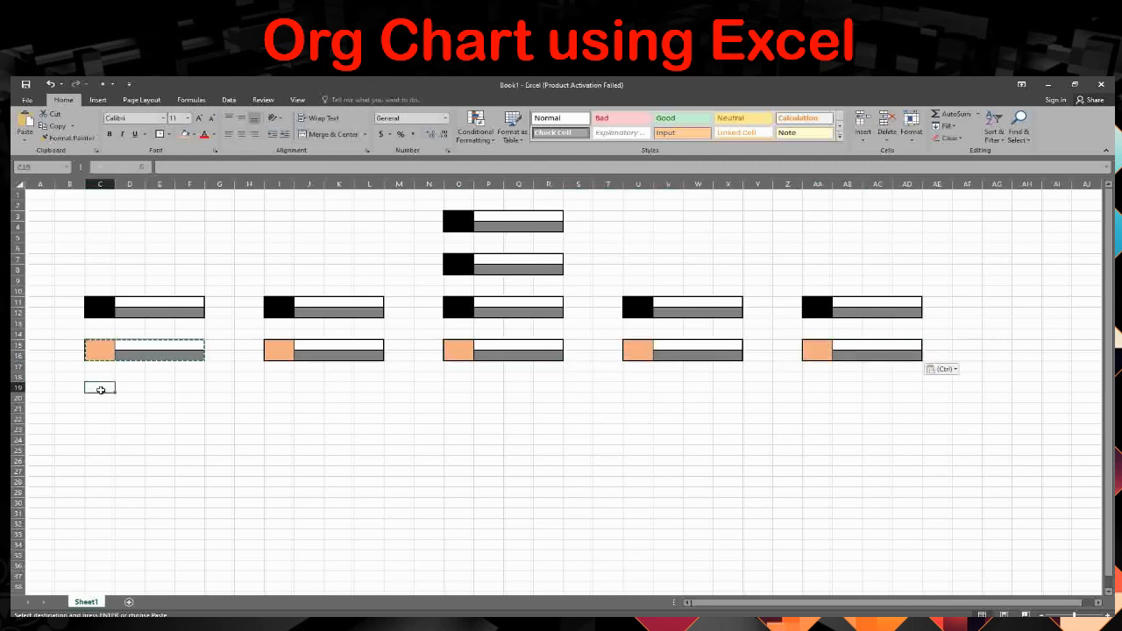
pyautogui.hotkey('ctrl', 'v')
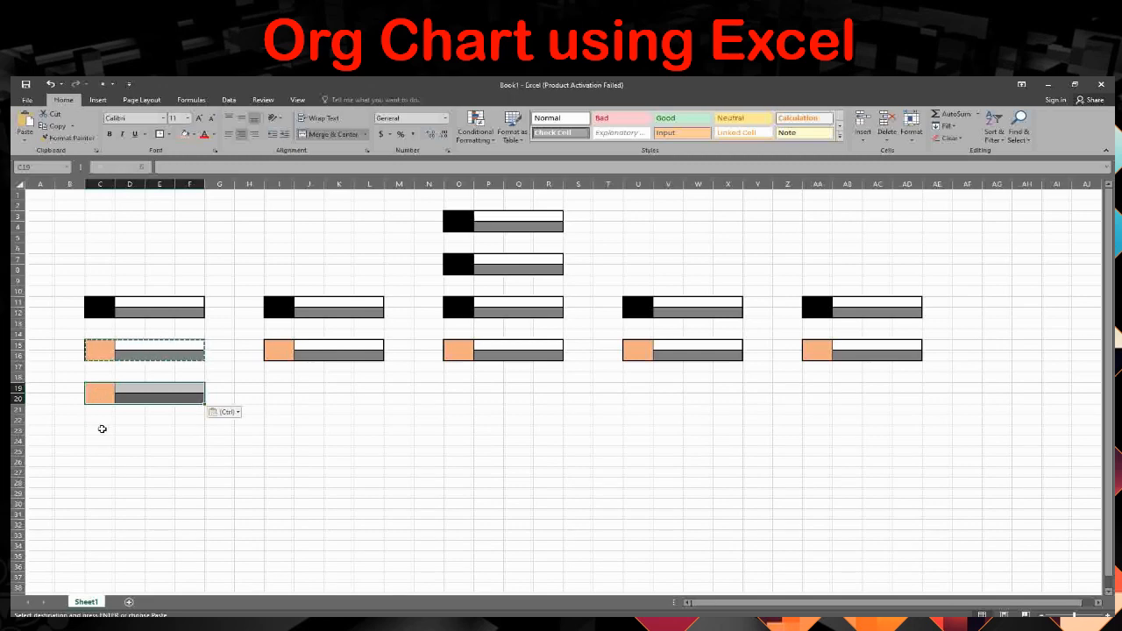
pyautogui.click(101, 428)
pyautogui.hotkey('ctrl', 'v')
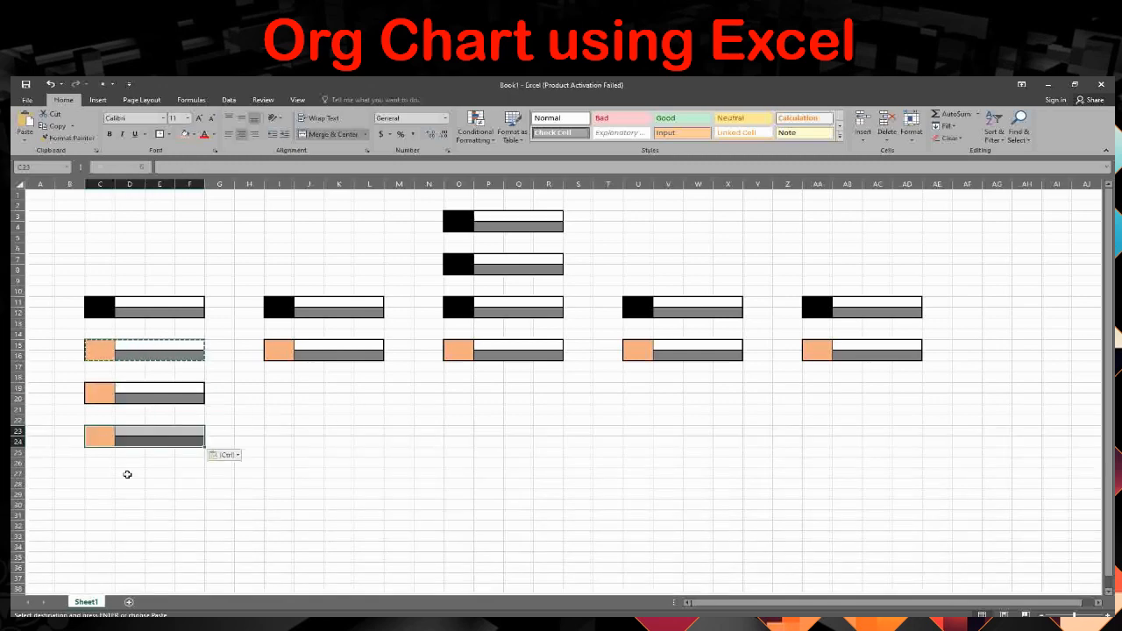
pyautogui.click(88, 473)
pyautogui.hotkey('ctrl', 'v')
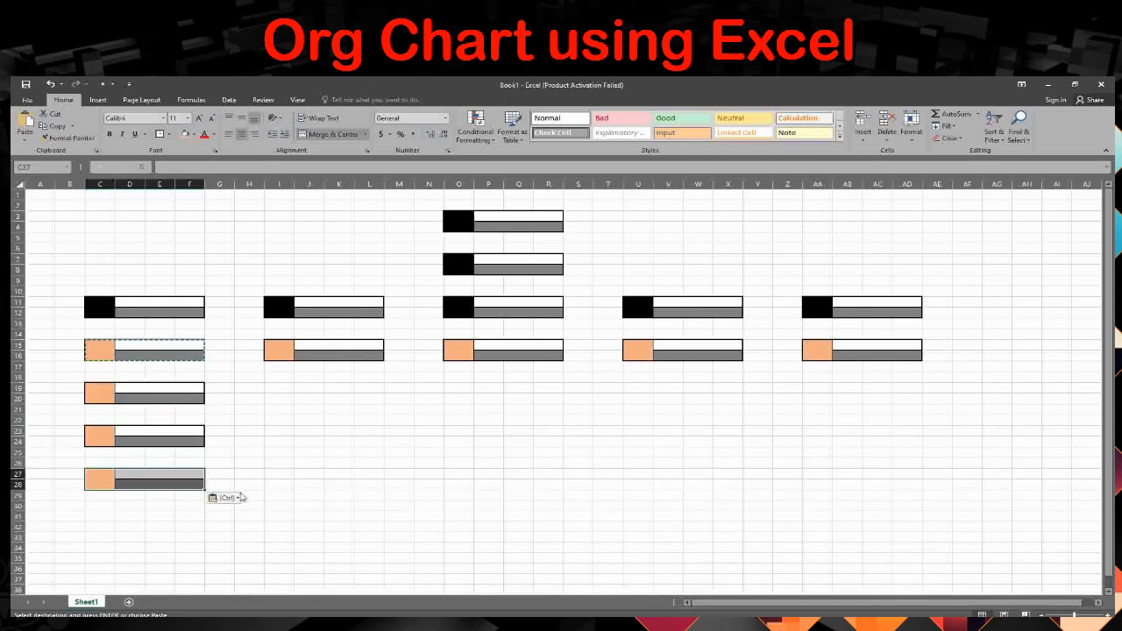
pyautogui.click(101, 512)
pyautogui.hotkey('ctrl', 'v')
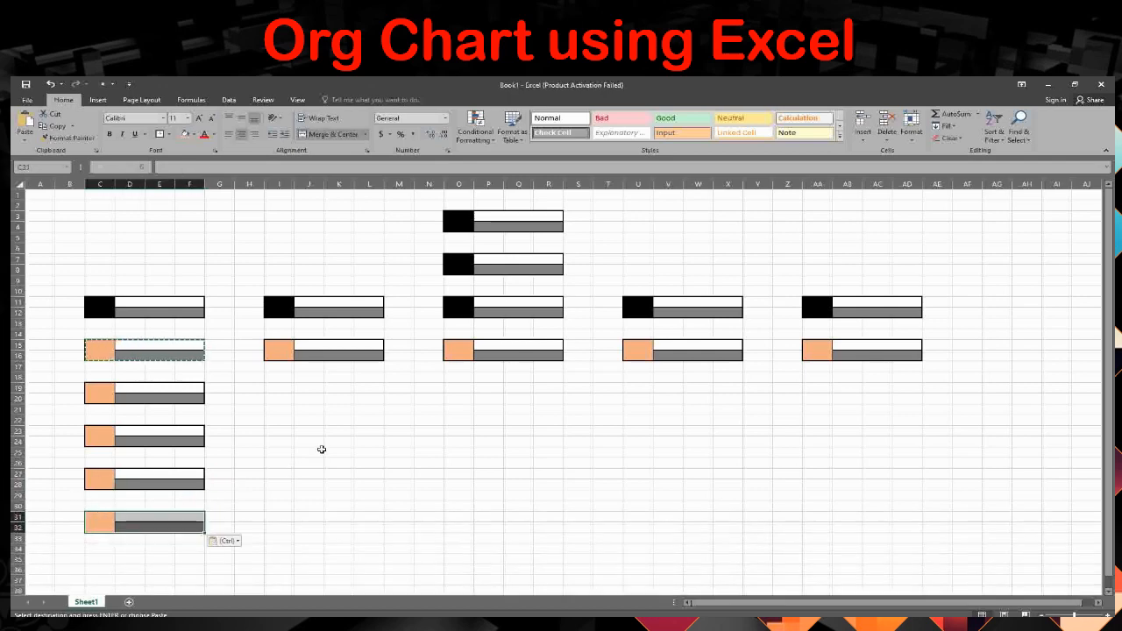
pyautogui.click(320, 449)
pyautogui.press('Escape')
pyautogui.click(92, 390)
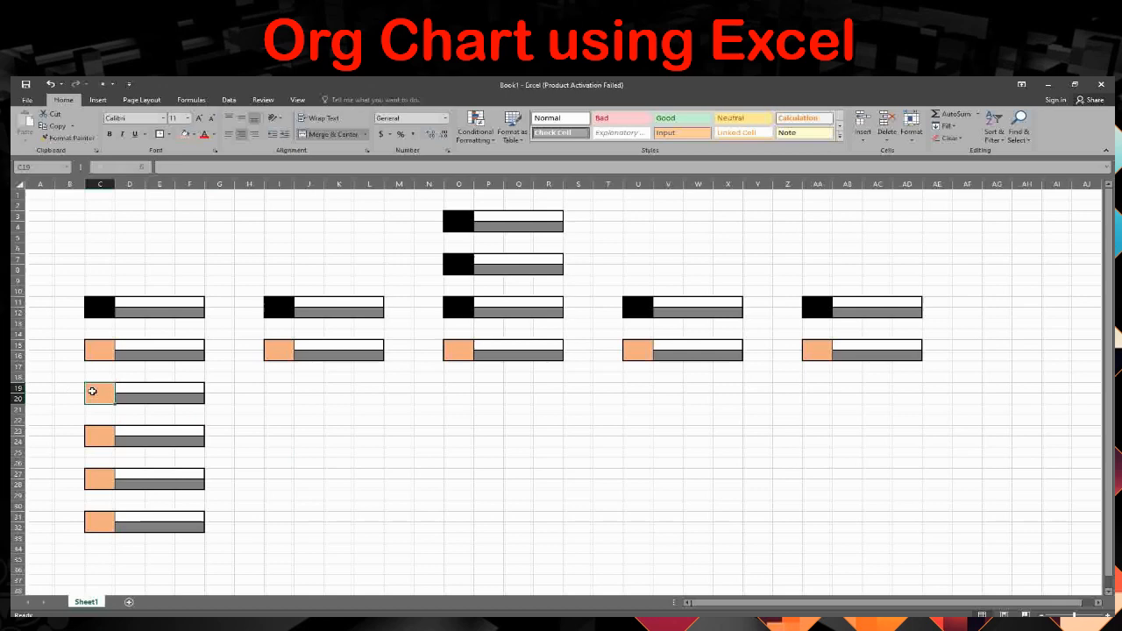
# Copy the four orange boxes in C19:F32 and paste them at I19, O19, U19 and AA19.
pyautogui.keyDown('shift'); pyautogui.click(173, 518); pyautogui.keyUp('shift')
pyautogui.hotkey('ctrl', 'c')
pyautogui.click(284, 387)
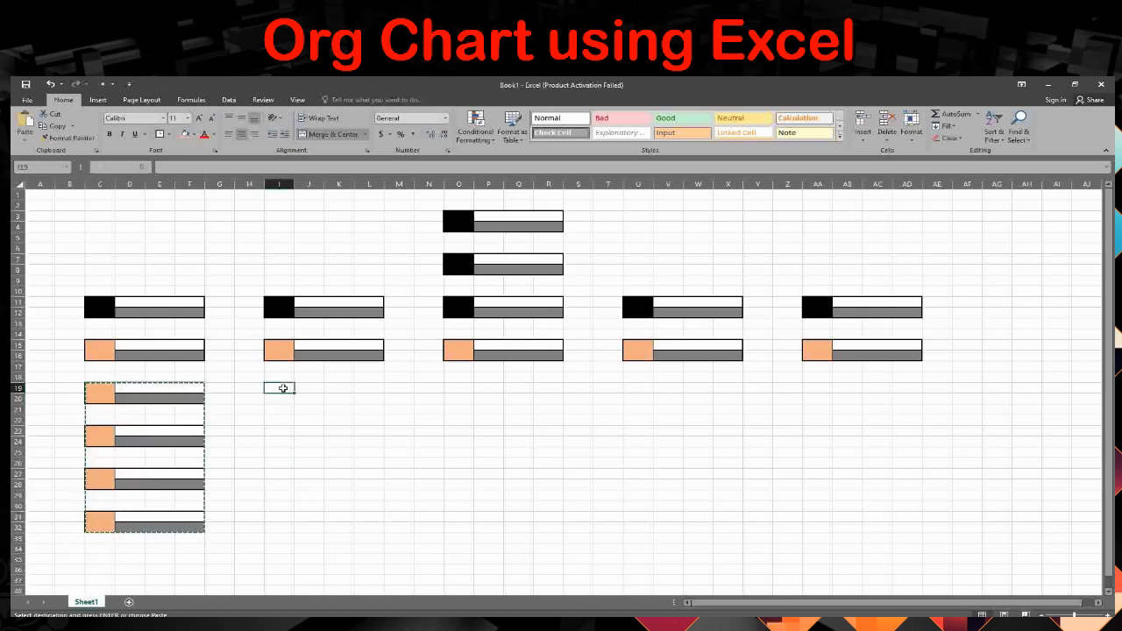
pyautogui.hotkey('ctrl', 'v')
pyautogui.click(463, 389)
pyautogui.hotkey('ctrl', 'v')
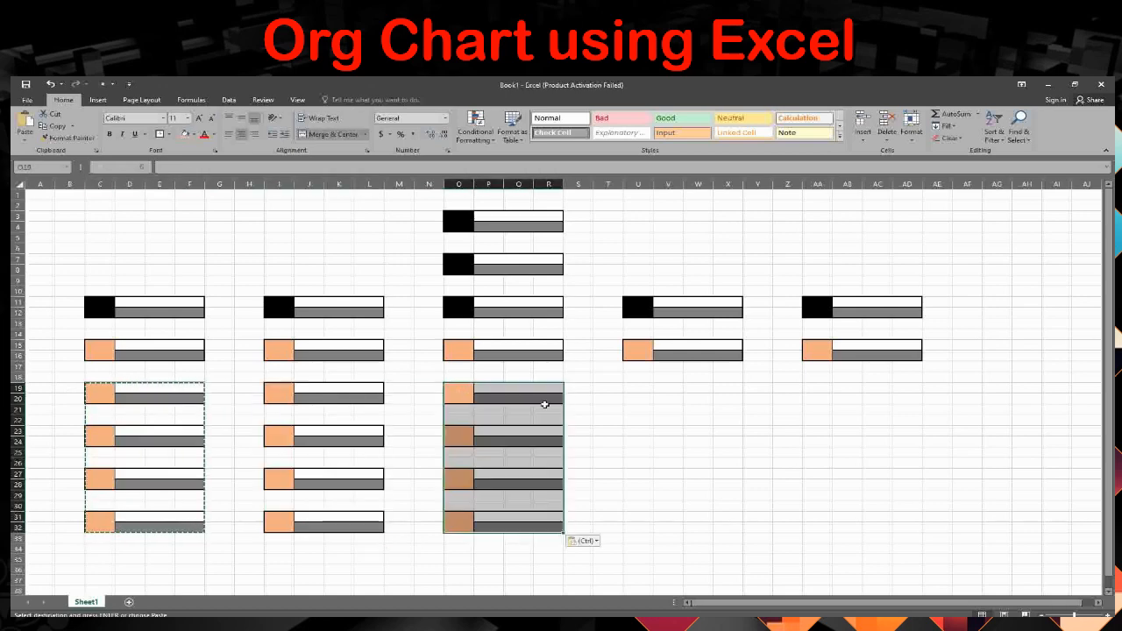
pyautogui.click(640, 390)
pyautogui.hotkey('ctrl', 'v')
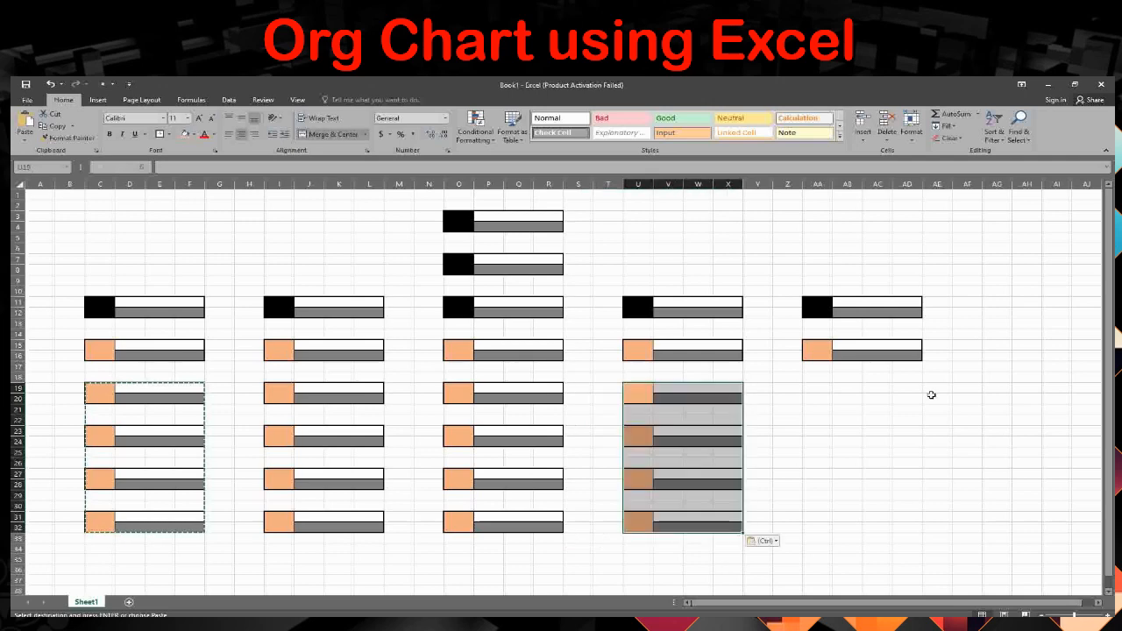
pyautogui.click(813, 389)
pyautogui.hotkey('ctrl', 'v')
pyautogui.click(1026, 485)
pyautogui.press('Escape')
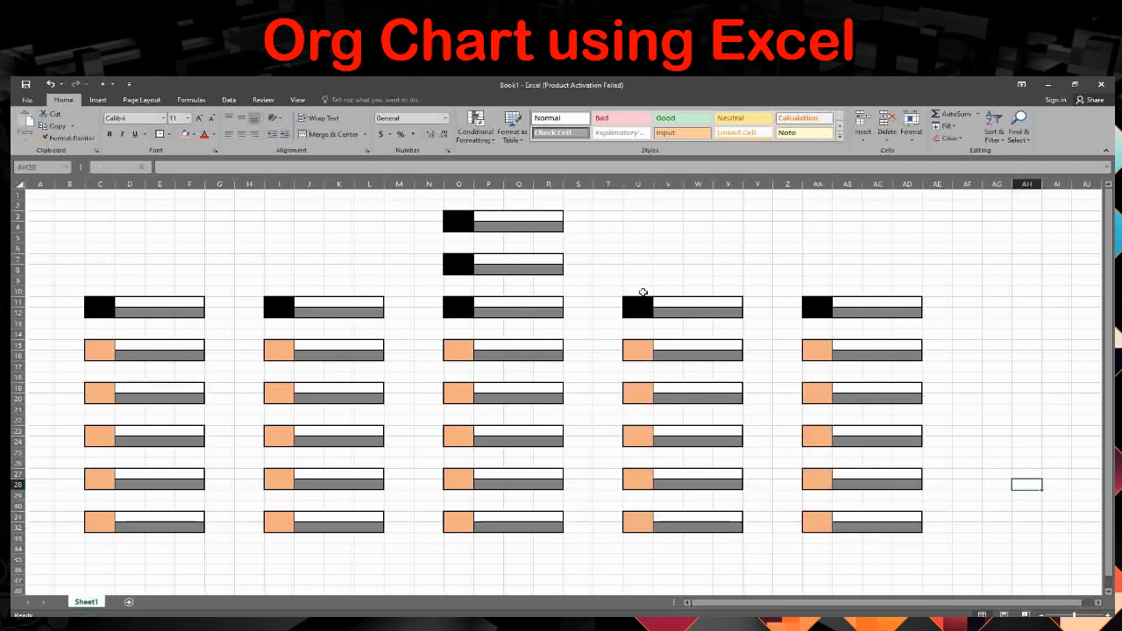
# Add a left border to each two-row gap between the boxes in column Q, from Q5:Q6 down to Q29:Q30.
pyautogui.moveTo(515, 237); pyautogui.dragTo(516, 248)
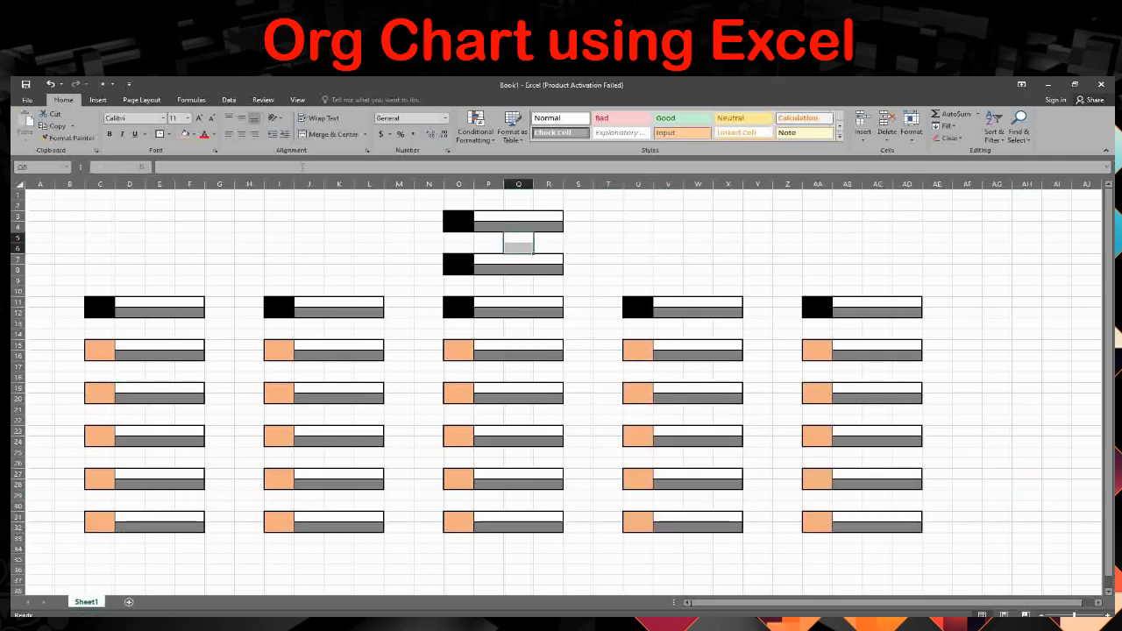
pyautogui.click(162, 139)
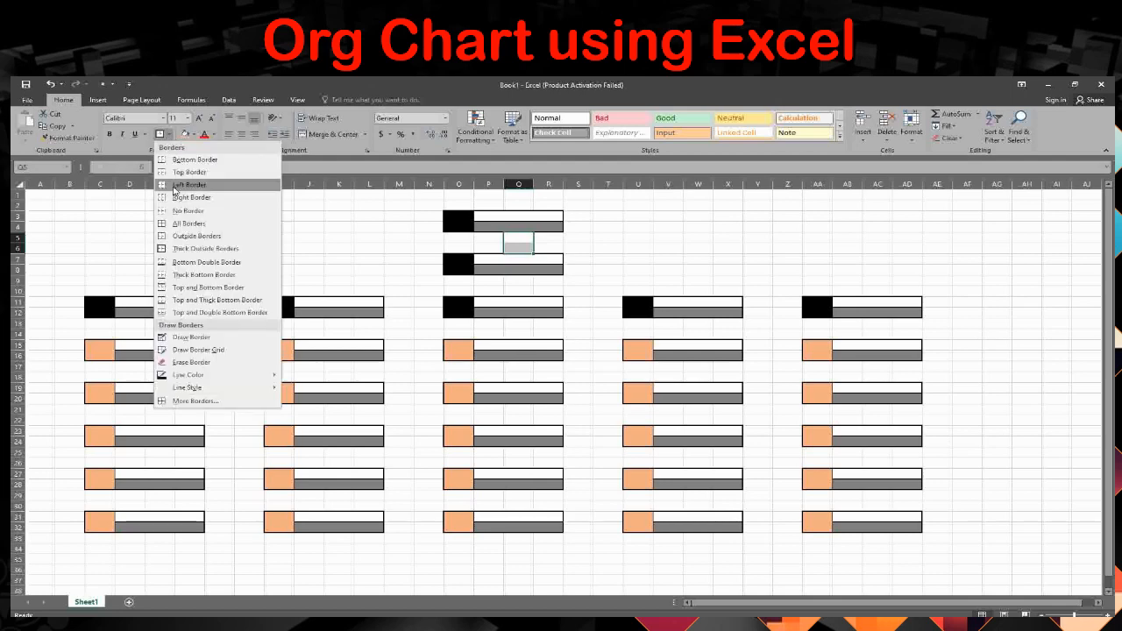
pyautogui.click(189, 186)
pyautogui.moveTo(517, 284); pyautogui.dragTo(514, 508)
pyautogui.click(159, 133)
pyautogui.click(160, 136)
pyautogui.click(159, 133)
pyautogui.click(159, 134)
pyautogui.click(161, 138)
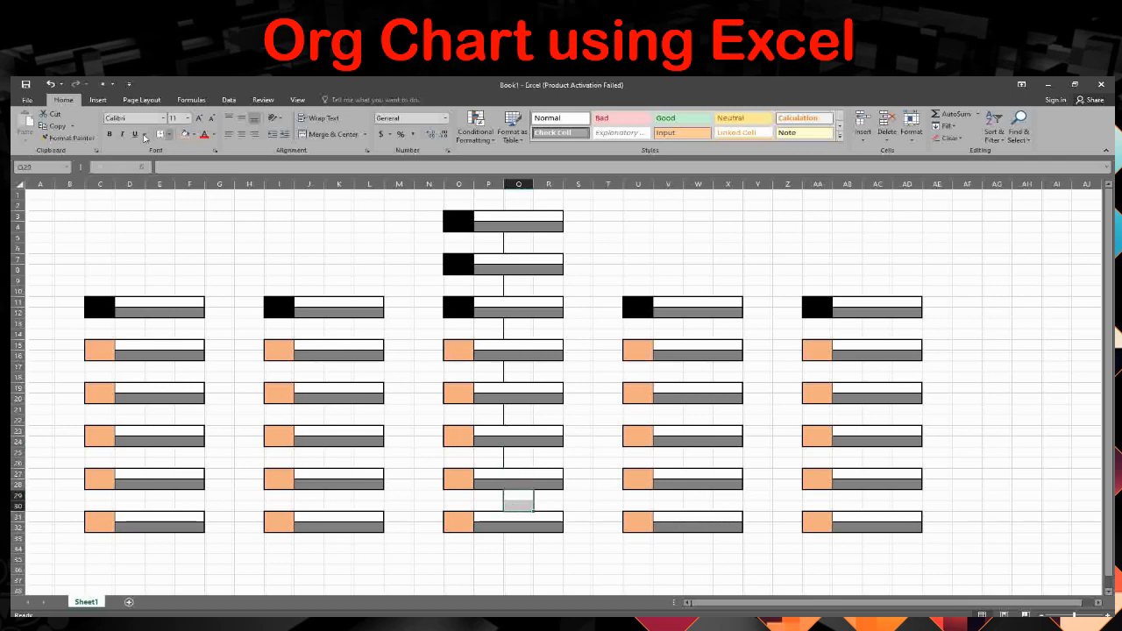
pyautogui.click(161, 138)
# Add a left border to E9:E10, K9:K10, W9:W10 and AC9:AC10 above the other black boxes.
pyautogui.click(161, 279)
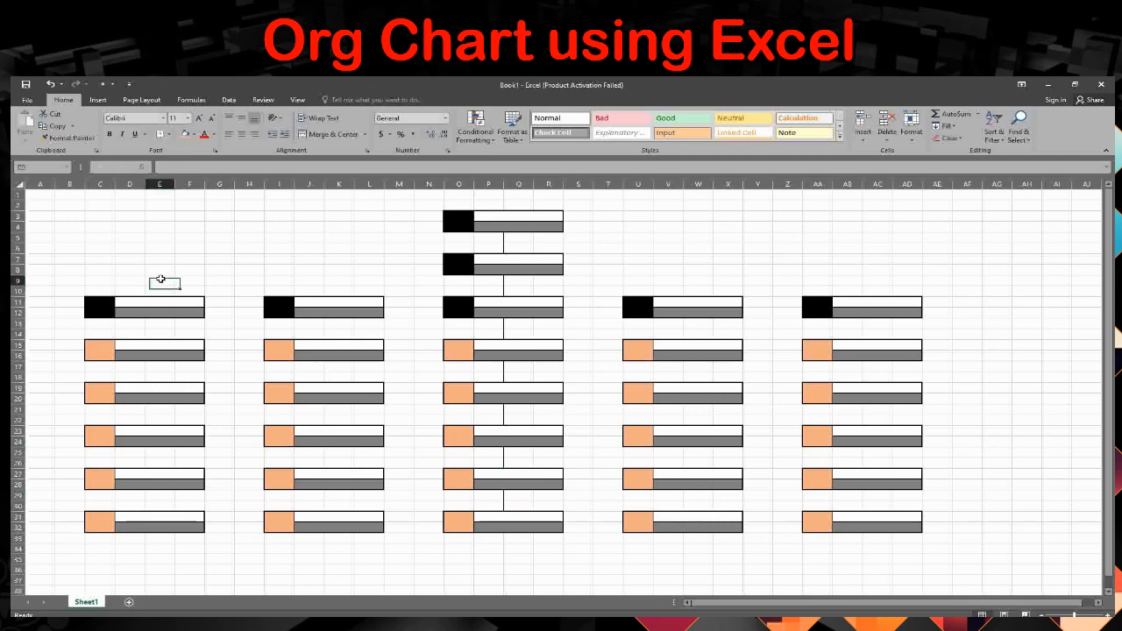
pyautogui.moveTo(161, 289); pyautogui.dragTo(162, 294)
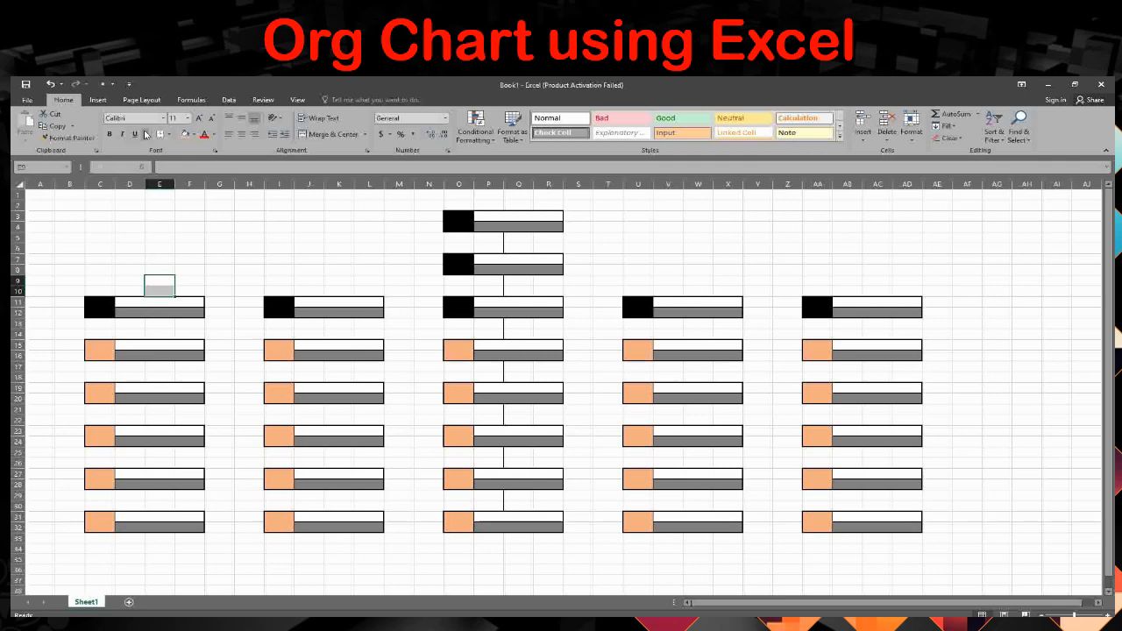
pyautogui.click(160, 138)
pyautogui.moveTo(337, 283); pyautogui.dragTo(338, 295)
pyautogui.click(159, 137)
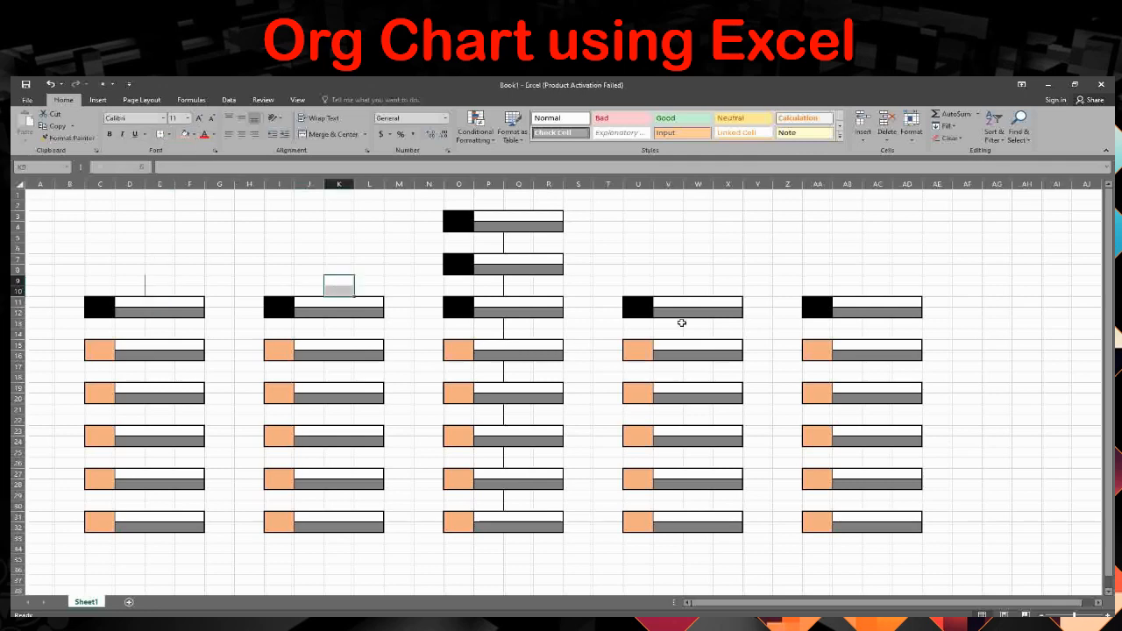
pyautogui.click(692, 281)
pyautogui.moveTo(693, 289); pyautogui.dragTo(694, 294)
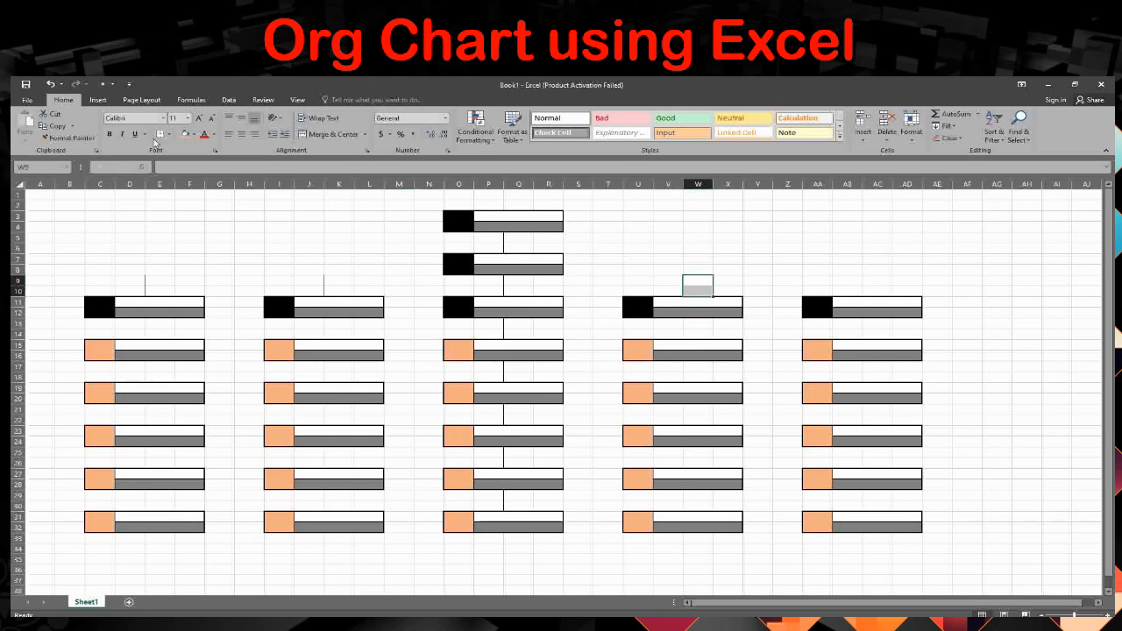
pyautogui.moveTo(872, 279); pyautogui.dragTo(873, 292)
pyautogui.click(160, 134)
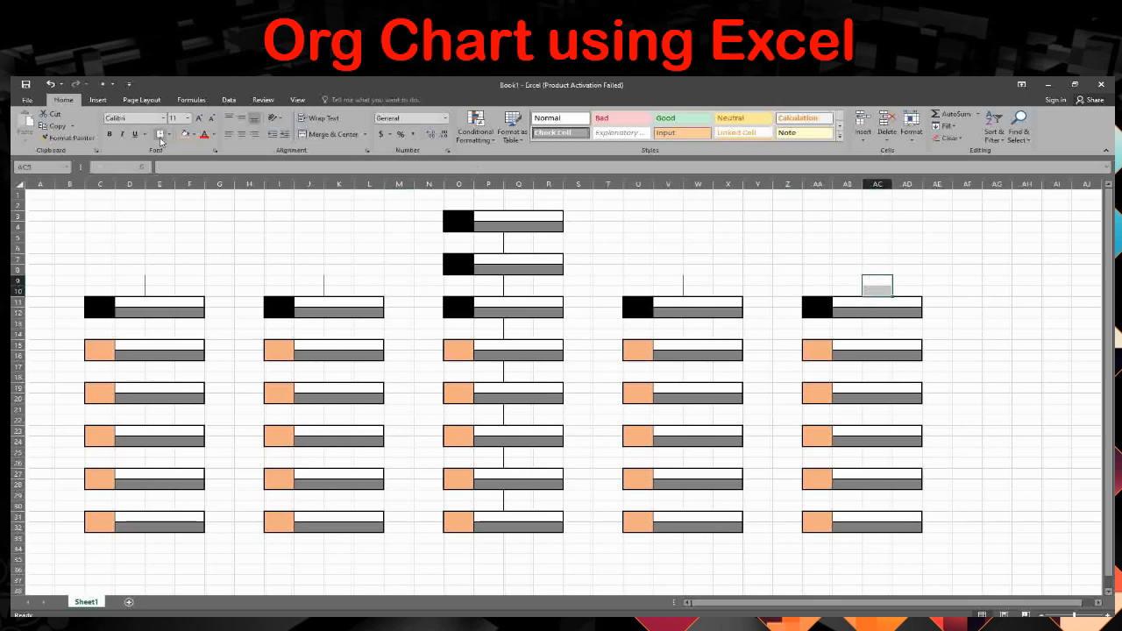
# Add a top border across E9:AB9 to connect the vertical lines of the five columns.
pyautogui.click(157, 278)
pyautogui.keyDown('shift'); pyautogui.click(851, 282); pyautogui.keyUp('shift')
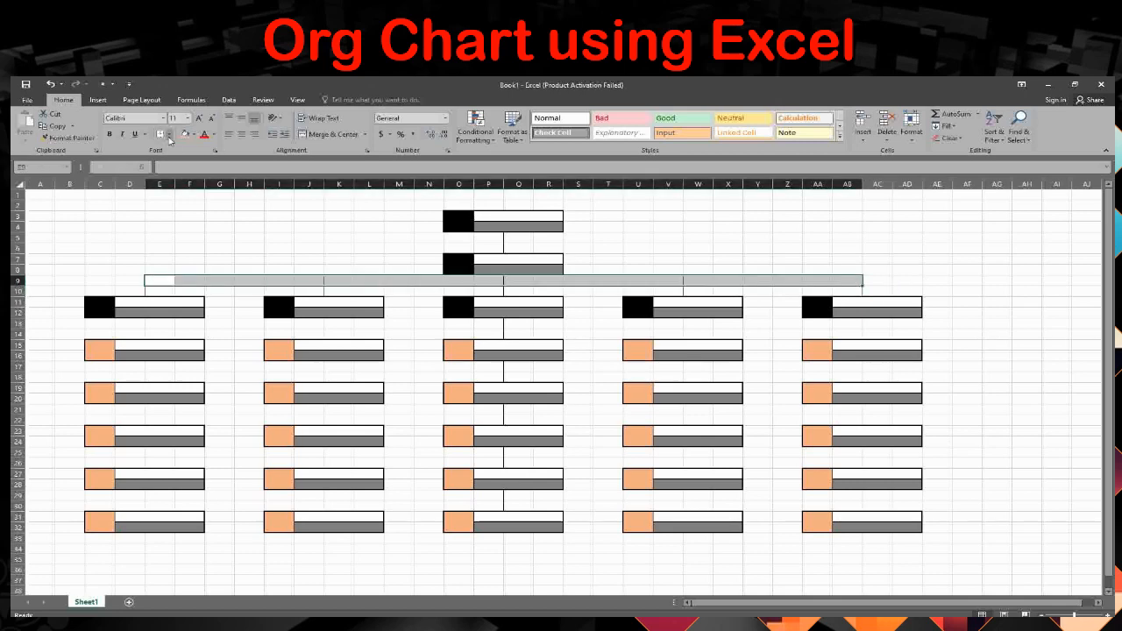
pyautogui.click(169, 134)
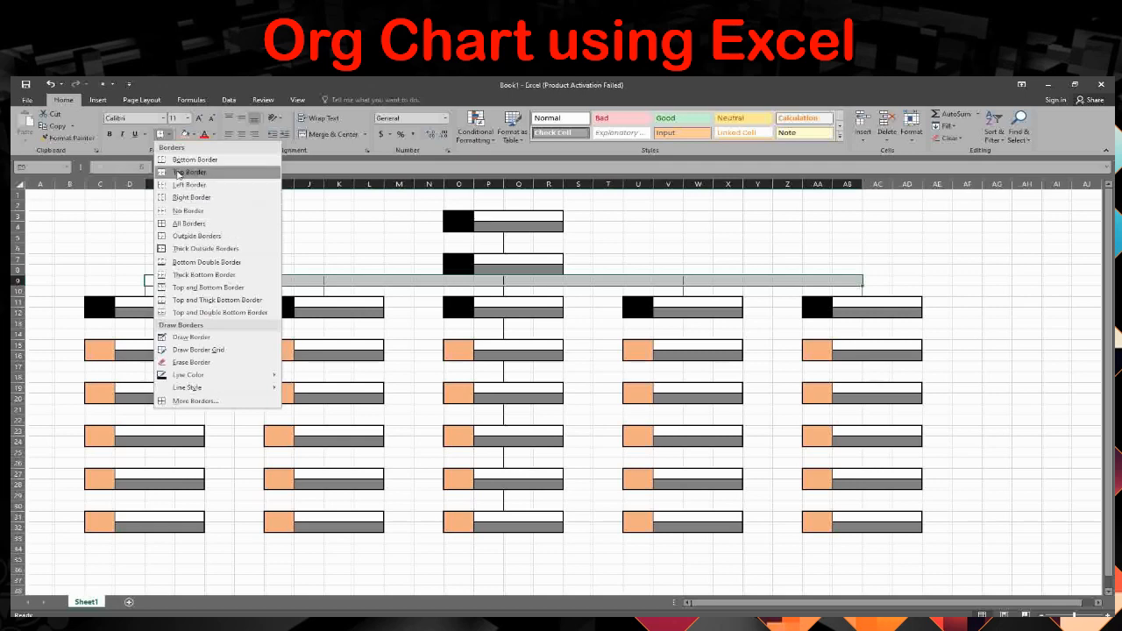
pyautogui.click(178, 173)
pyautogui.click(402, 335)
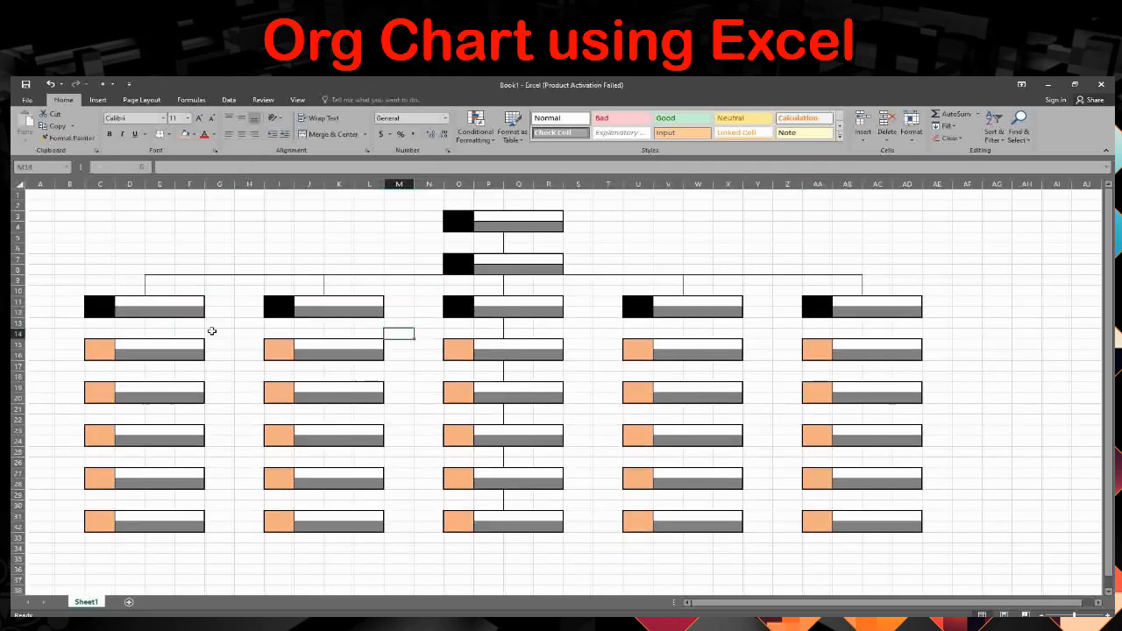
# Copy the connector cells Q13:Q14 and paste them at K13, K17, K21, K25 and K29.
pyautogui.click(513, 325)
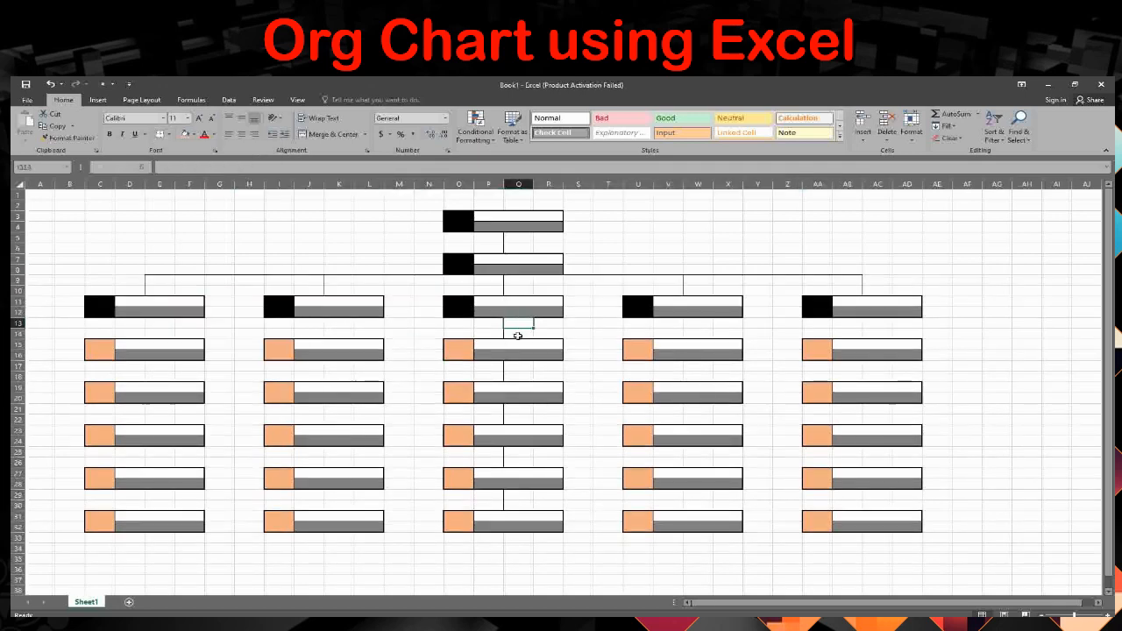
pyautogui.hotkey('ctrl', 'c')
pyautogui.click(334, 325)
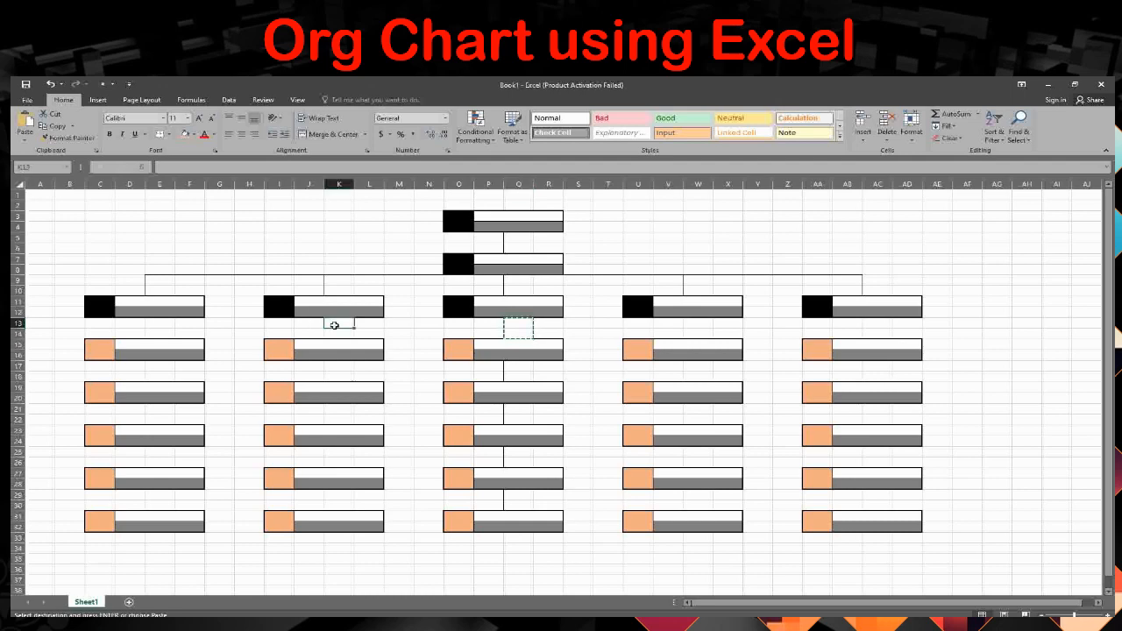
pyautogui.hotkey('ctrl', 'v')
pyautogui.click(338, 366)
pyautogui.hotkey('ctrl', 'v')
pyautogui.click(334, 408)
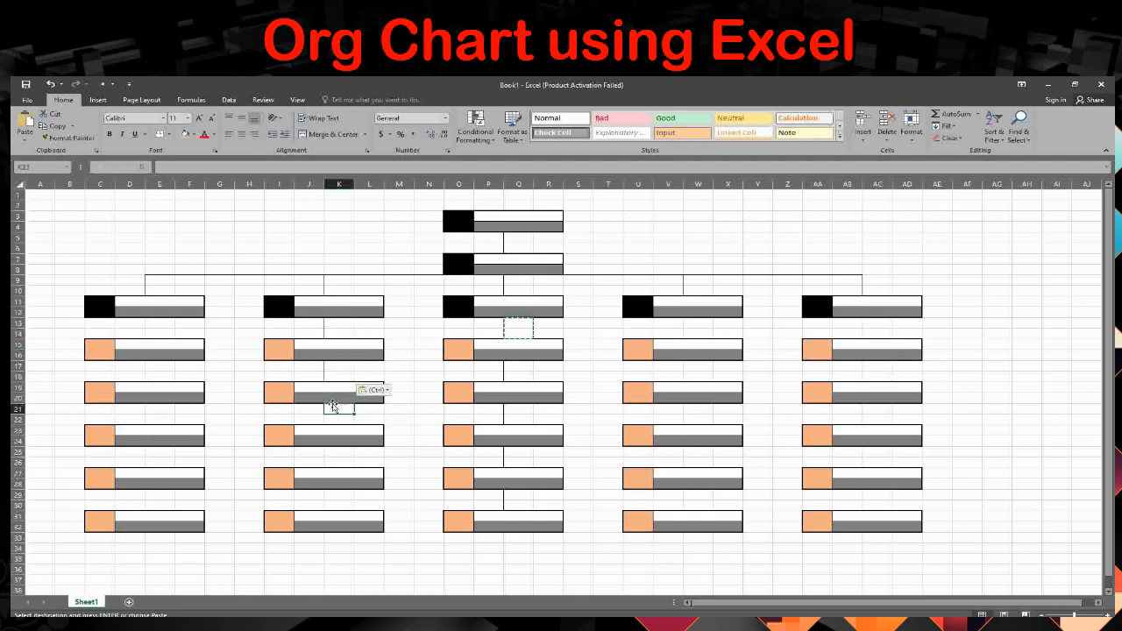
pyautogui.hotkey('ctrl', 'v')
pyautogui.click(336, 453)
pyautogui.hotkey('ctrl', 'v')
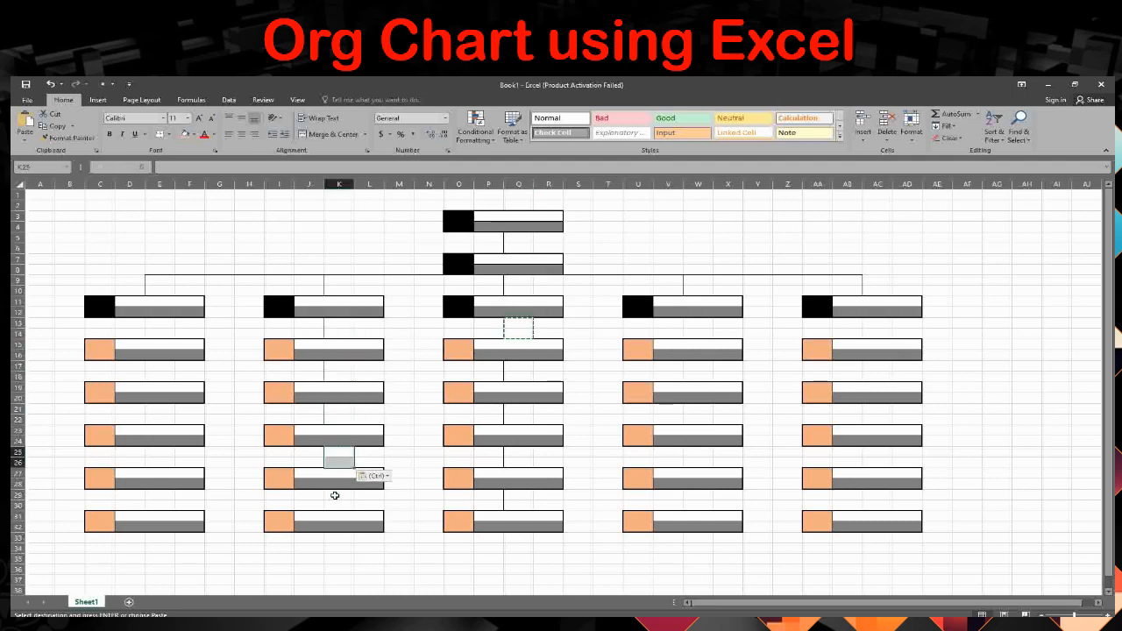
pyautogui.click(334, 495)
pyautogui.hotkey('ctrl', 'v')
# Paste the copied connector at W13 and down column AC at AC13, AC17, AC21, AC25 and AC29.
pyautogui.click(694, 324)
pyautogui.hotkey('ctrl', 'v')
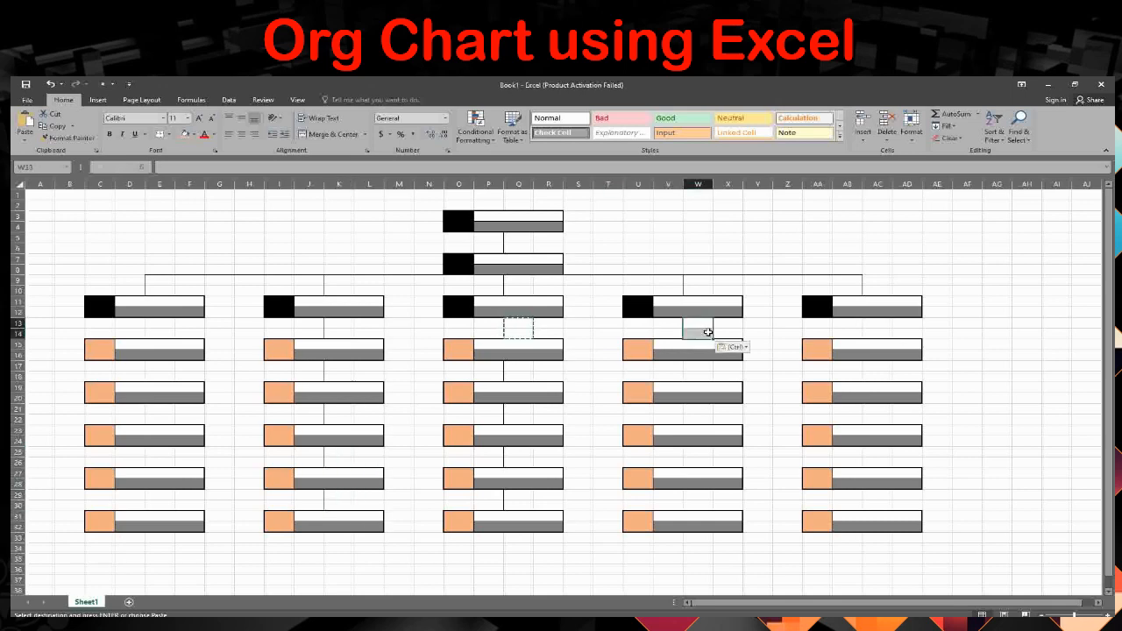
pyautogui.click(864, 324)
pyautogui.hotkey('ctrl', 'v')
pyautogui.click(871, 366)
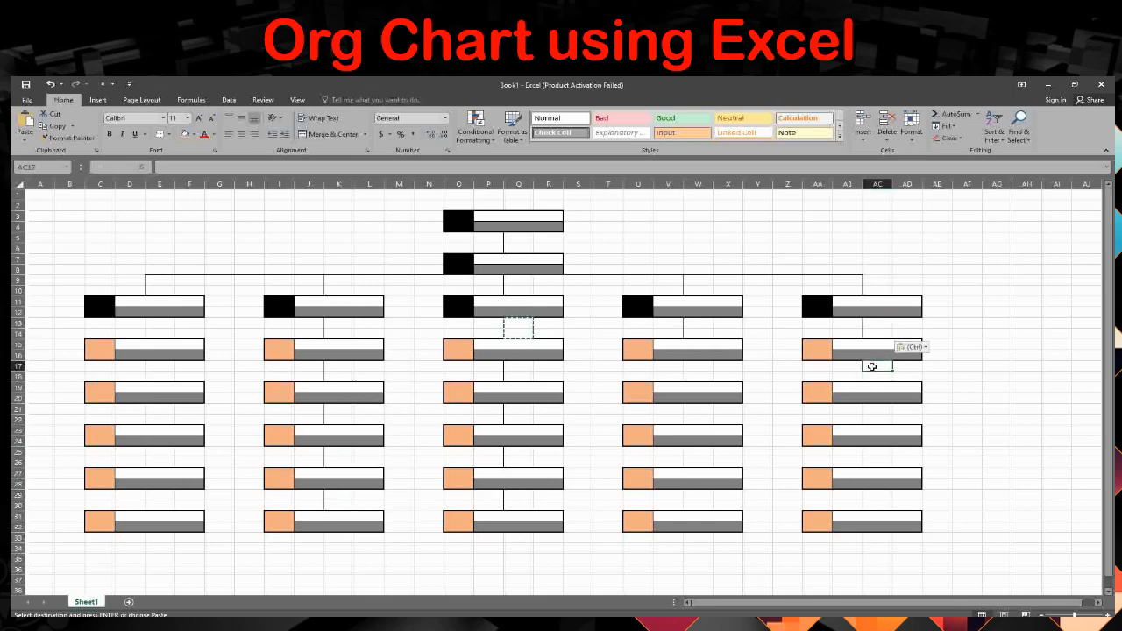
pyautogui.hotkey('ctrl', 'v')
pyautogui.click(876, 408)
pyautogui.hotkey('ctrl', 'v')
pyautogui.click(878, 451)
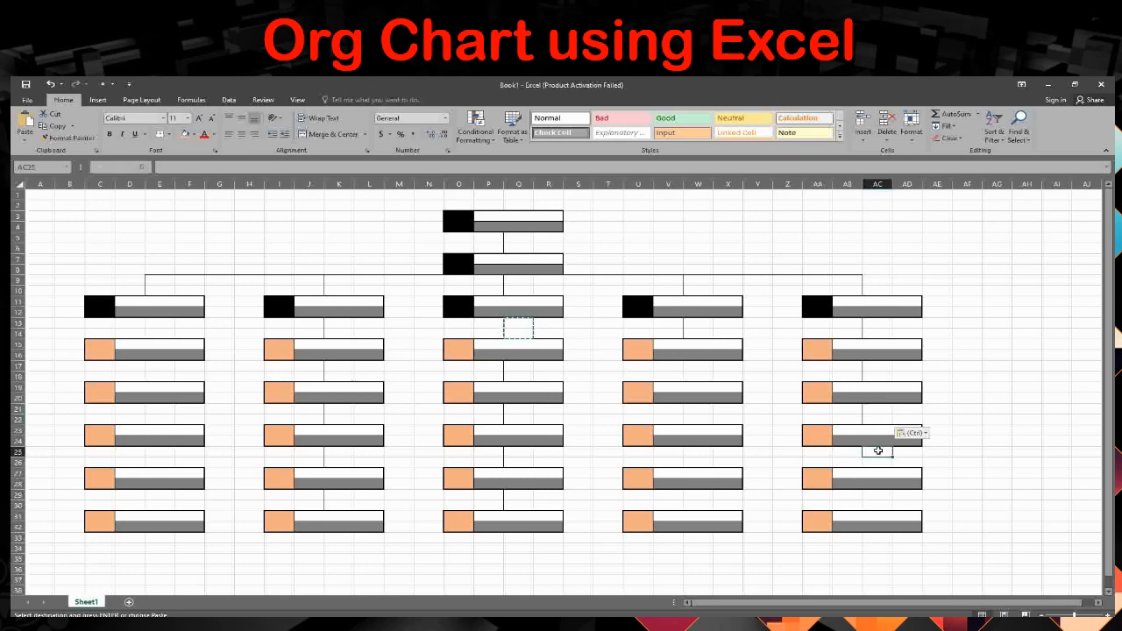
pyautogui.hotkey('ctrl', 'v')
pyautogui.click(879, 496)
pyautogui.hotkey('ctrl', 'v')
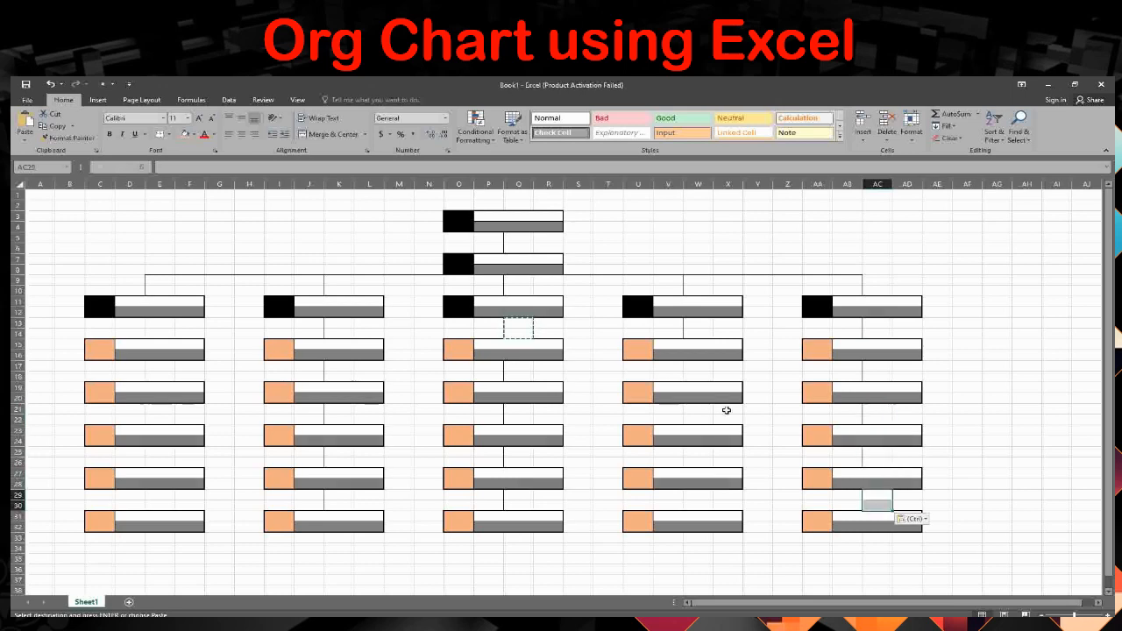
# Paste the copied connector into the remaining gaps of column W at W17, W21, W25 and W29.
pyautogui.click(694, 366)
pyautogui.hotkey('ctrl', 'v')
pyautogui.click(695, 410)
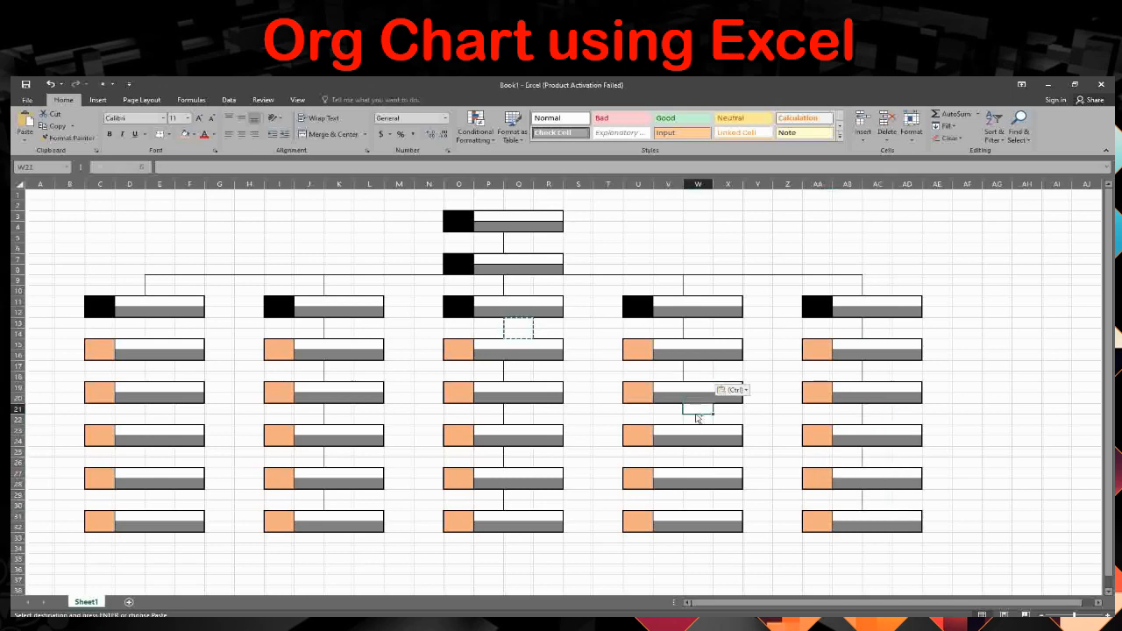
pyautogui.hotkey('ctrl', 'v')
pyautogui.click(697, 453)
pyautogui.hotkey('ctrl', 'v')
pyautogui.click(696, 496)
pyautogui.hotkey('ctrl', 'v')
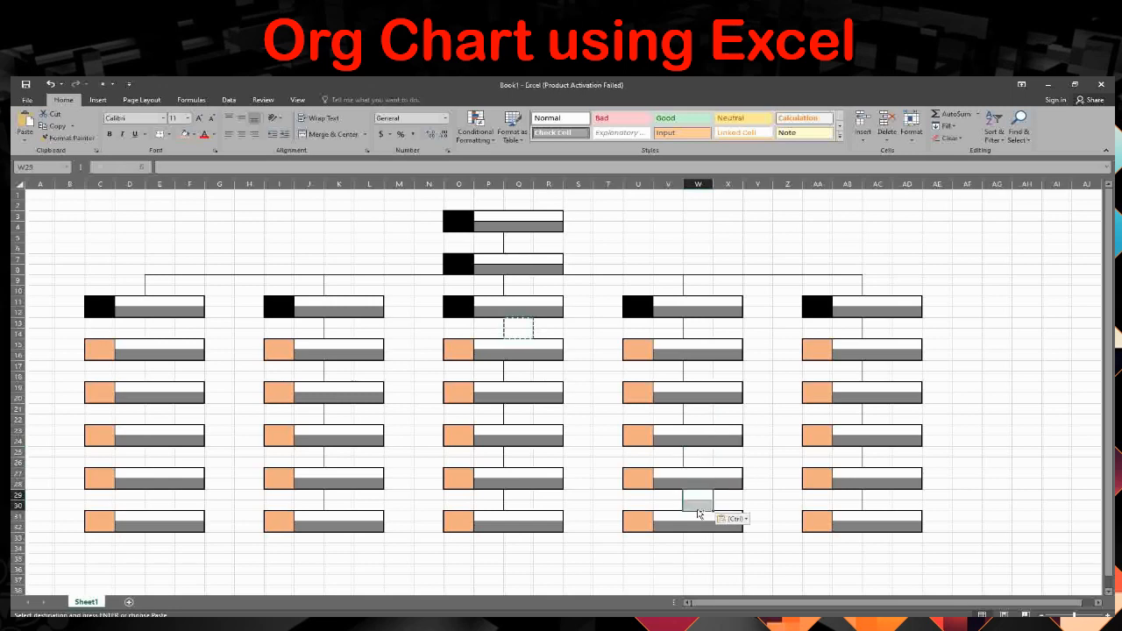
# Paste the copied connector down column E at E13, E17, E21, E25 and E29, and end the copy mode.
pyautogui.click(149, 327)
pyautogui.hotkey('ctrl', 'v')
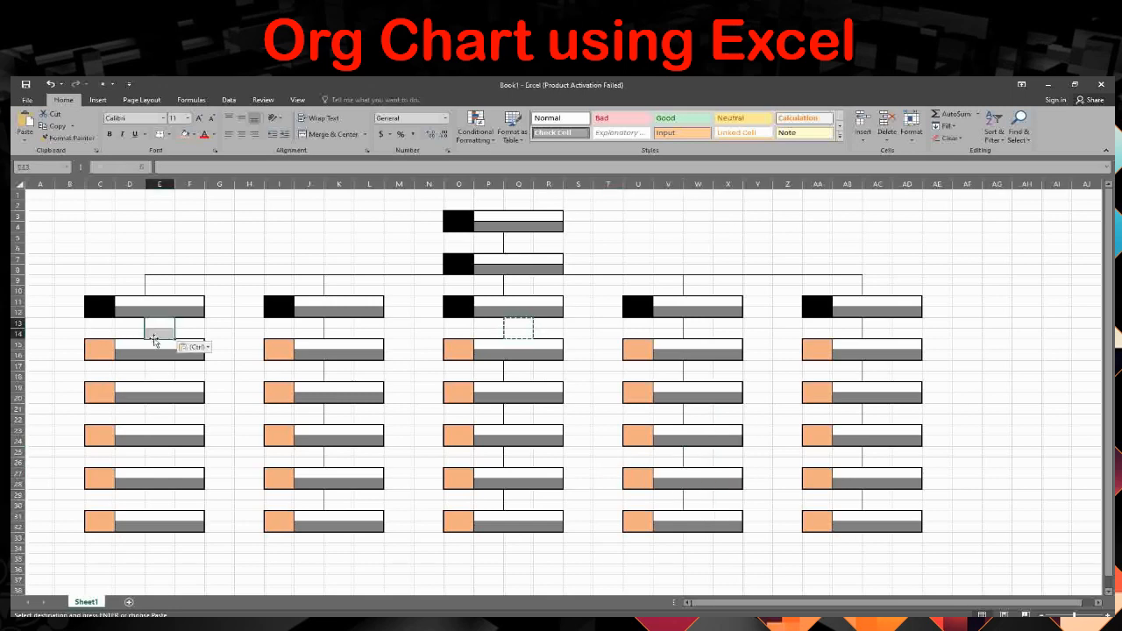
pyautogui.click(159, 367)
pyautogui.hotkey('ctrl', 'v')
pyautogui.click(157, 411)
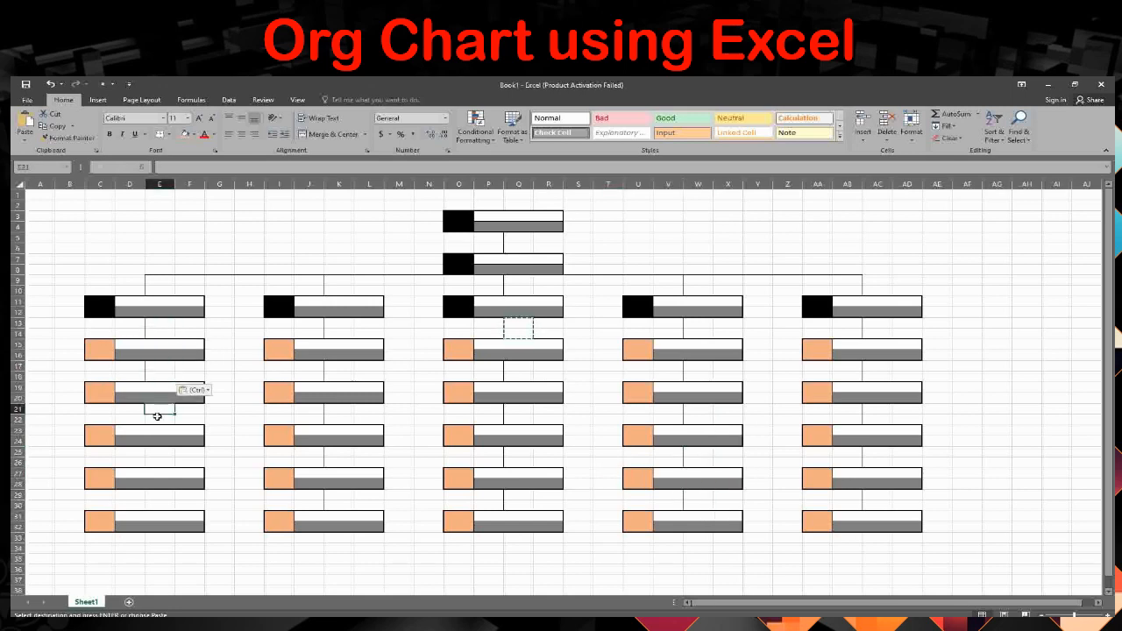
pyautogui.hotkey('ctrl', 'v')
pyautogui.click(153, 455)
pyautogui.hotkey('ctrl', 'v')
pyautogui.click(154, 497)
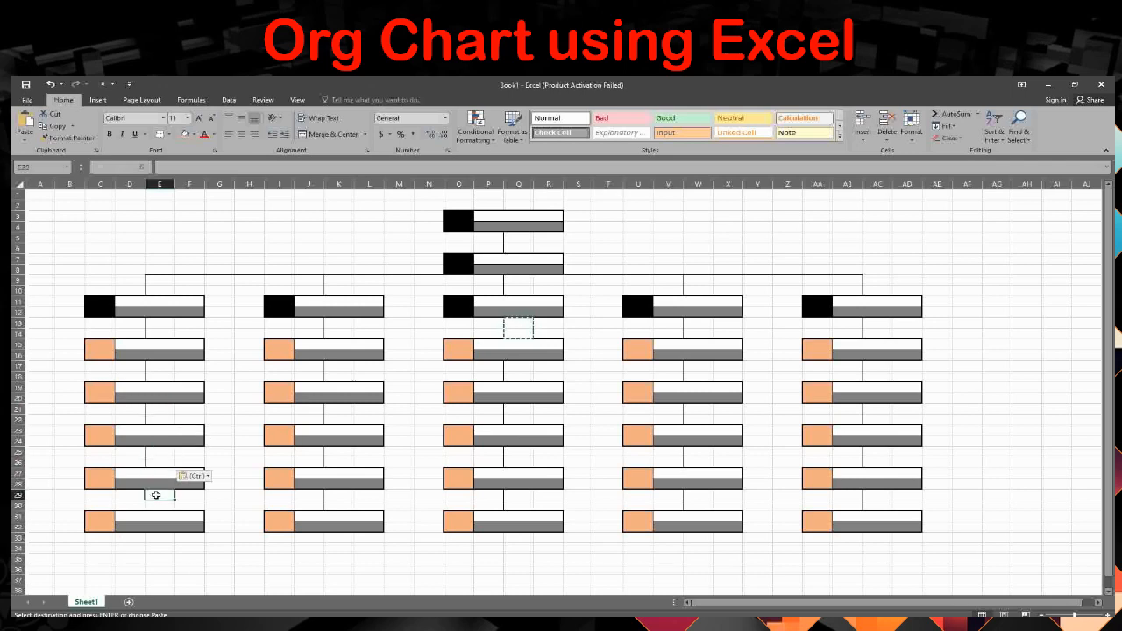
pyautogui.hotkey('ctrl', 'v')
pyautogui.click(431, 377)
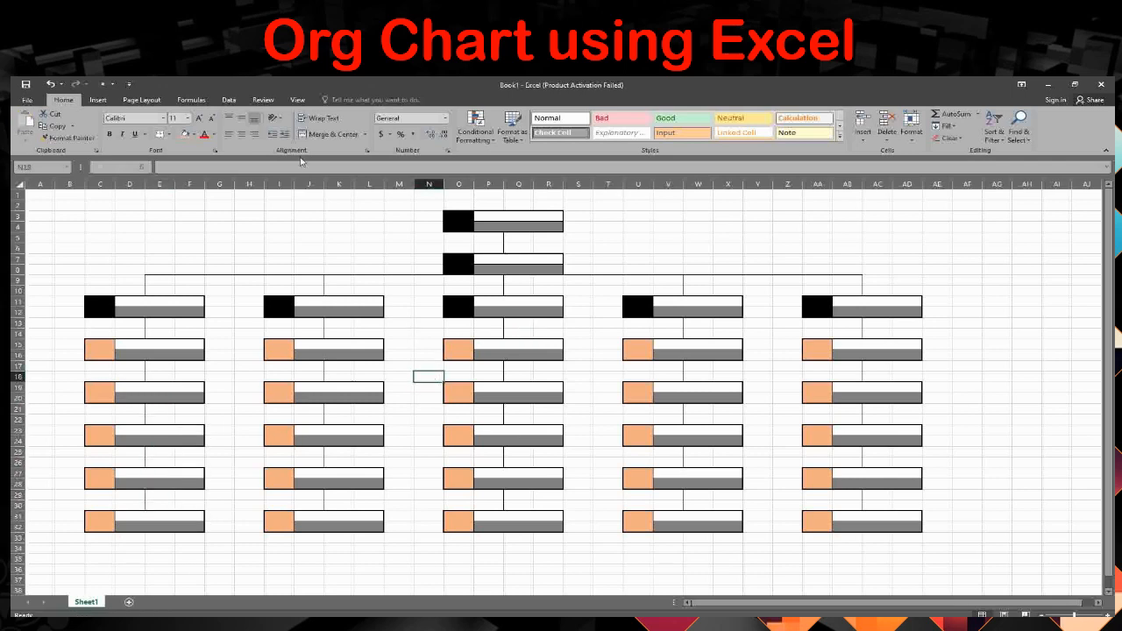
pyautogui.press('Escape')
# Hide the worksheet gridlines.
pyautogui.click(297, 99)
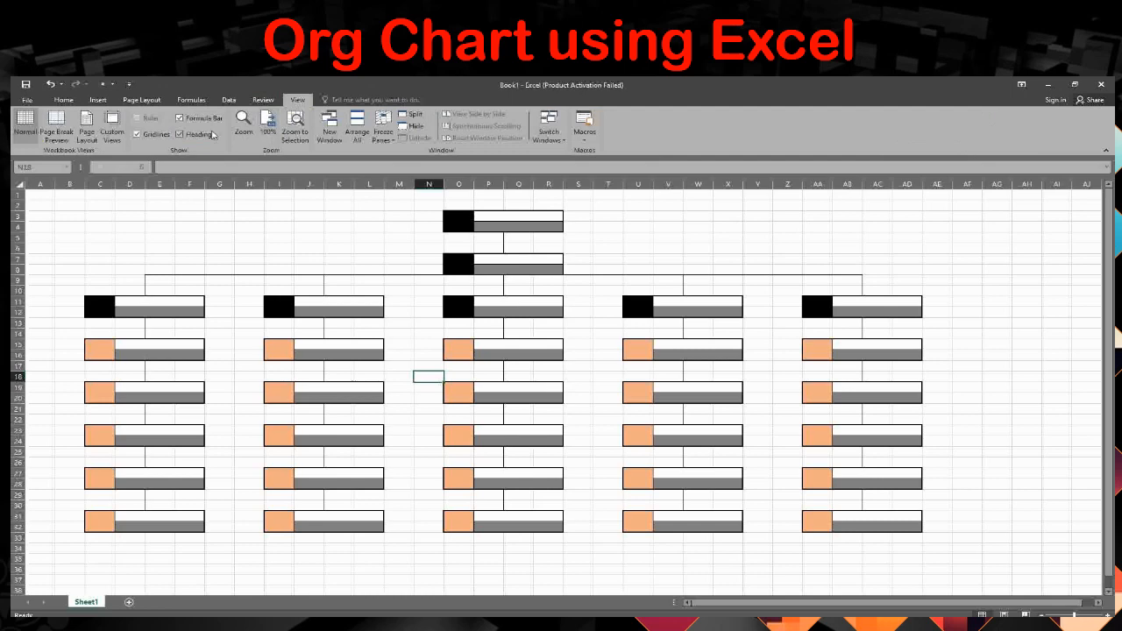
pyautogui.click(137, 134)
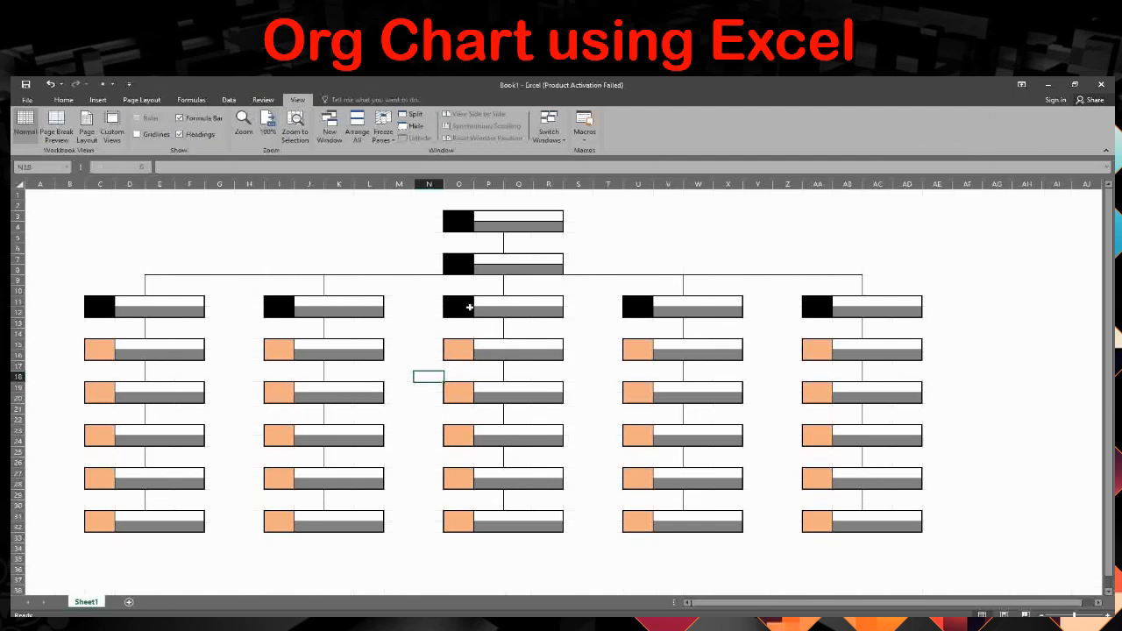
# Select the entire worksheet and set its font size to 18.
pyautogui.click(291, 247)
pyautogui.hotkey('ctrl', 'a')
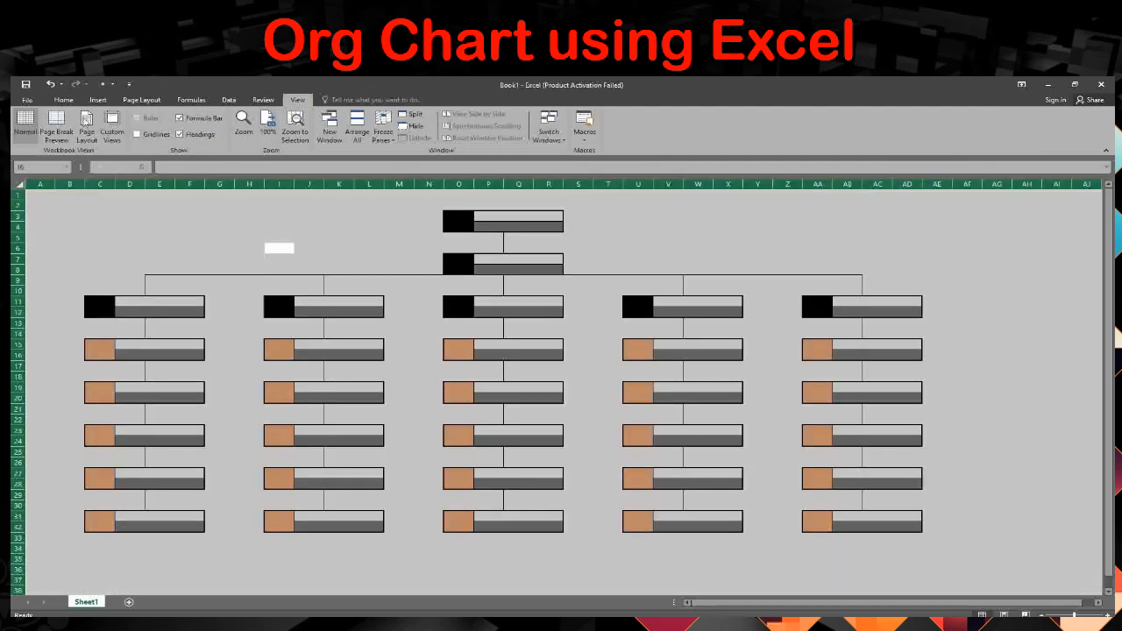
pyautogui.click(63, 100)
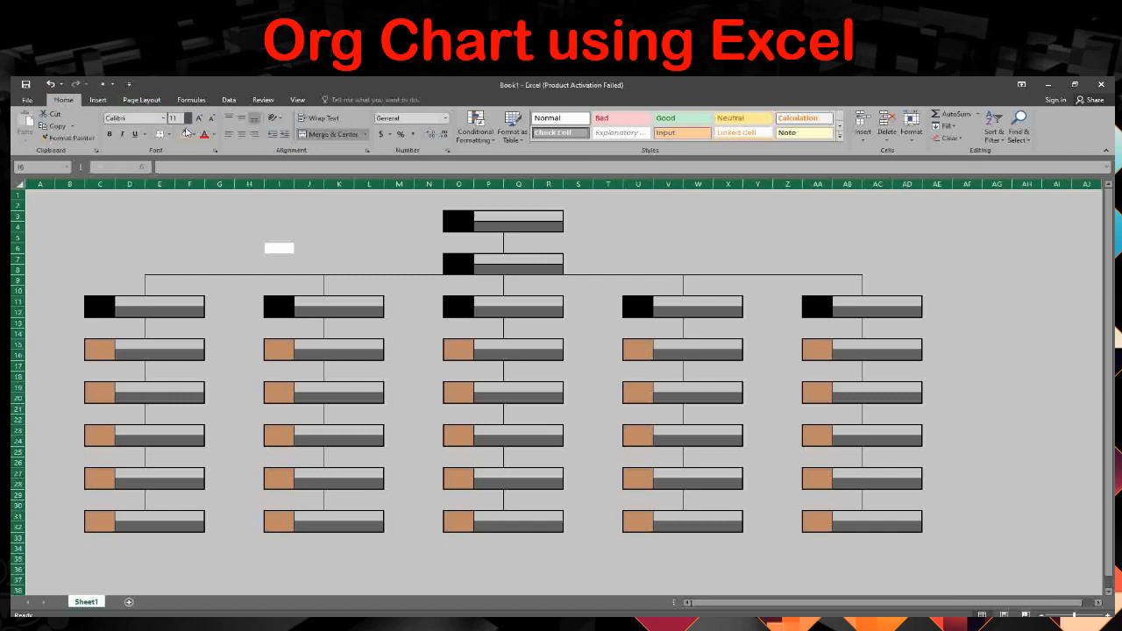
pyautogui.click(187, 119)
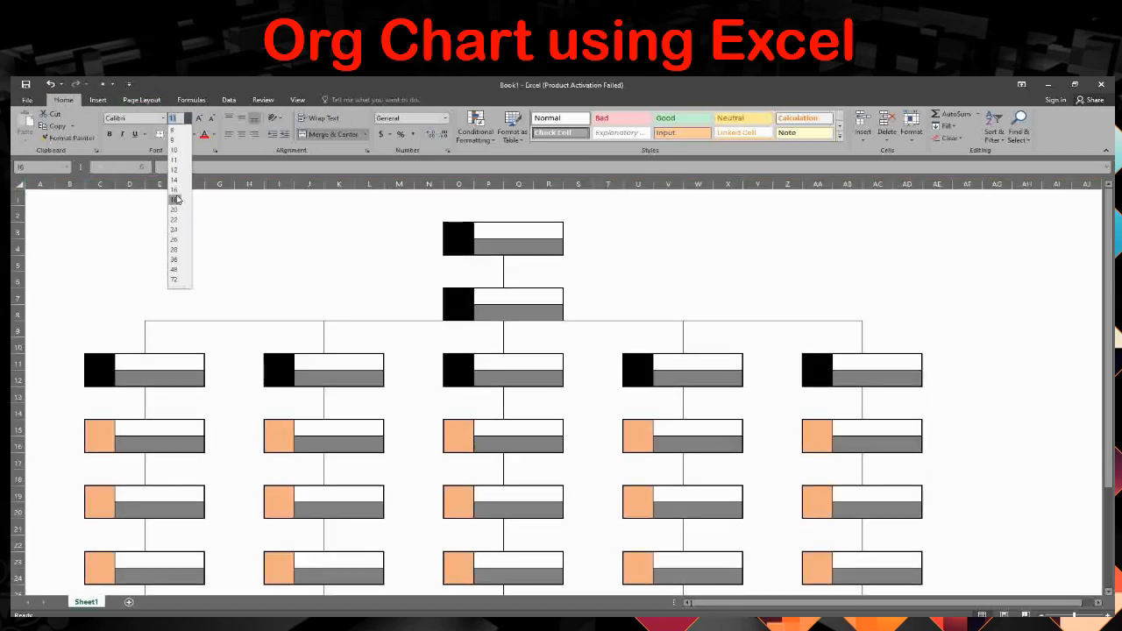
pyautogui.click(175, 199)
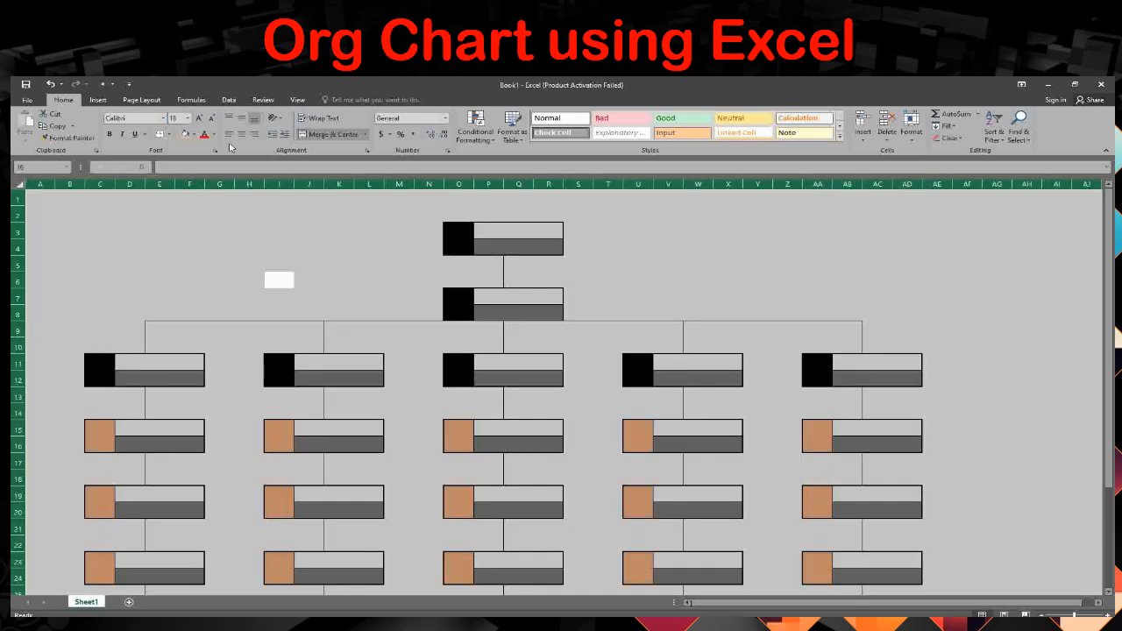
# Make the text of the whole worksheet bold and set its font size to 14.
pyautogui.click(108, 134)
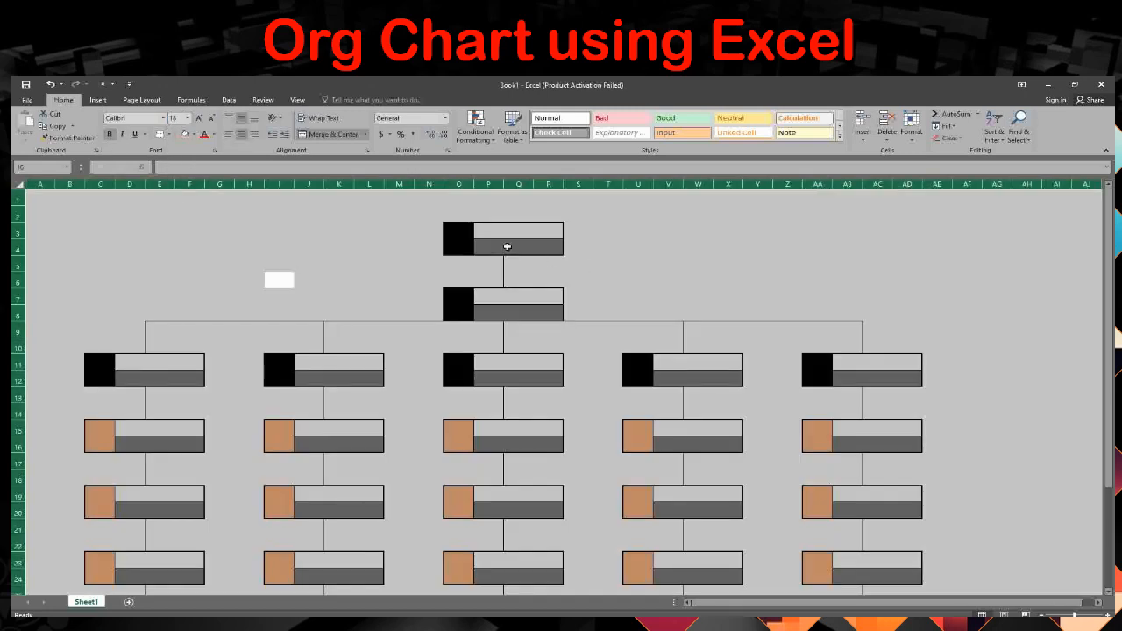
pyautogui.click(187, 118)
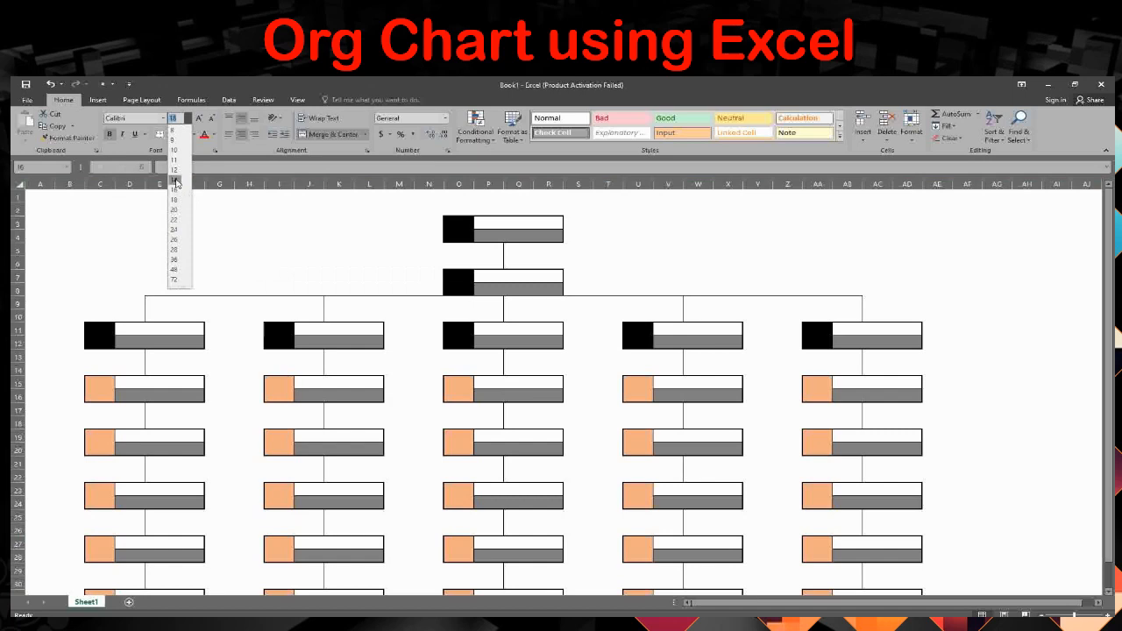
pyautogui.click(175, 180)
# Enter the titles Project Director in P4 and Project Manager in P8, the grey cells of the two topmost boxes.
pyautogui.click(506, 240)
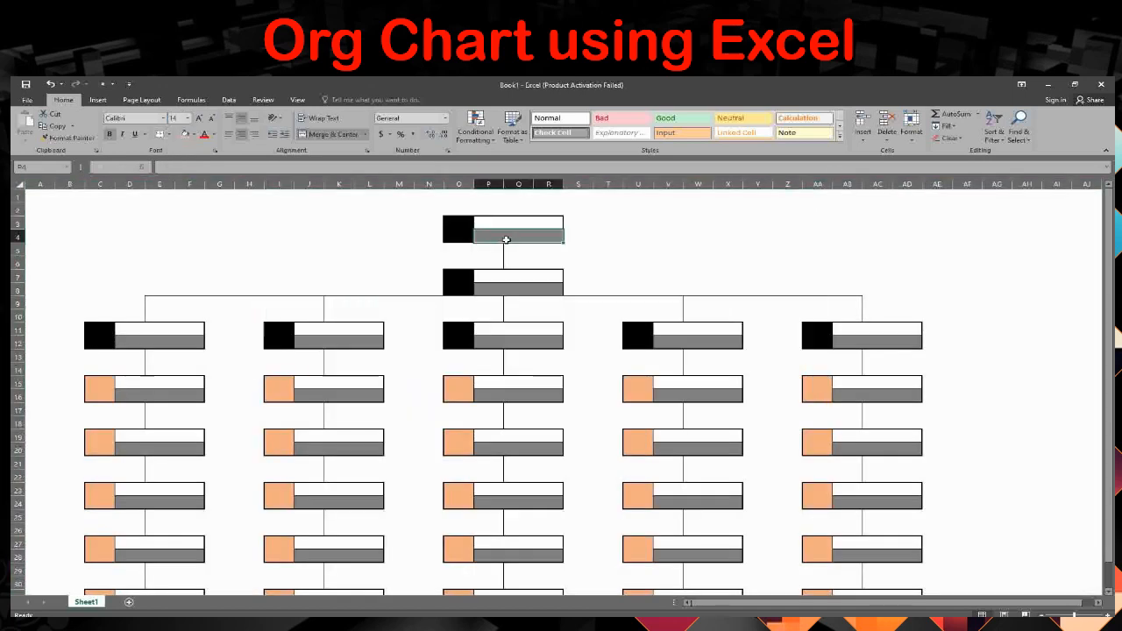
pyautogui.write('Proje')
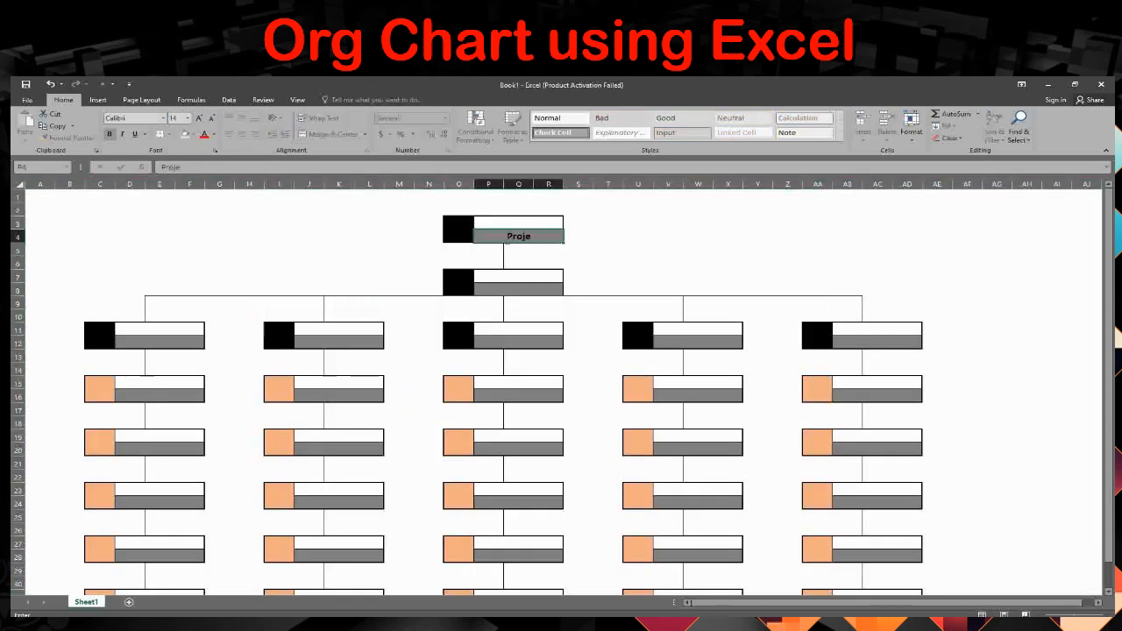
pyautogui.write('ct Director')
pyautogui.click(519, 291)
pyautogui.write('F')
pyautogui.write('ro')
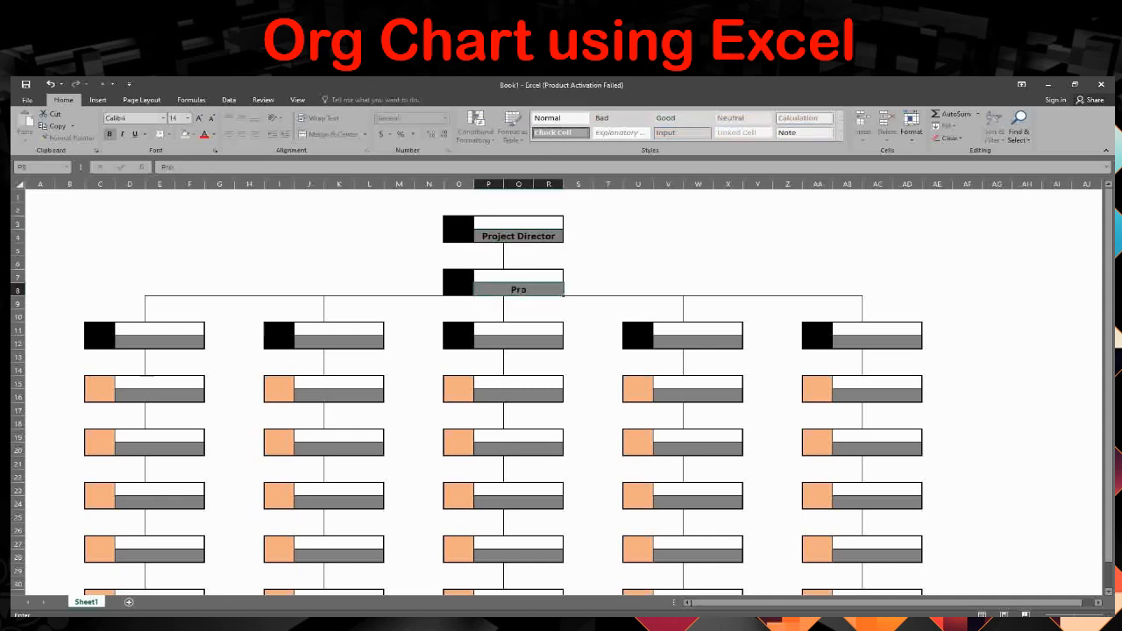
pyautogui.write('ject Manager')
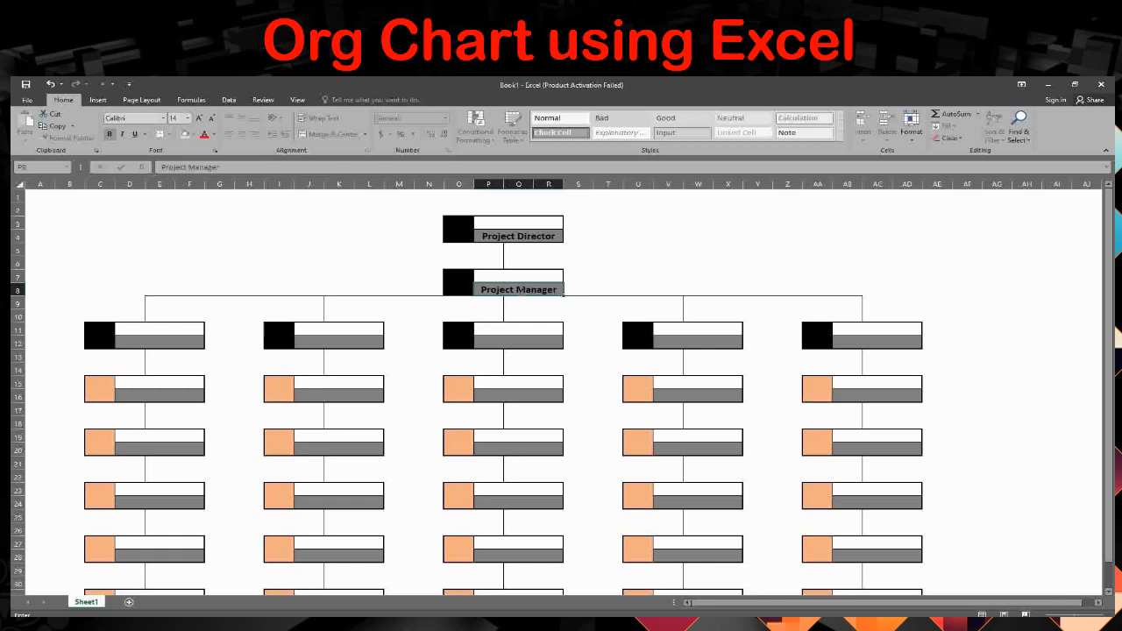
# Enter the title Construction Manager in D12, the grey cell of the first box in the manager row.
pyautogui.click(175, 337)
pyautogui.write('C')
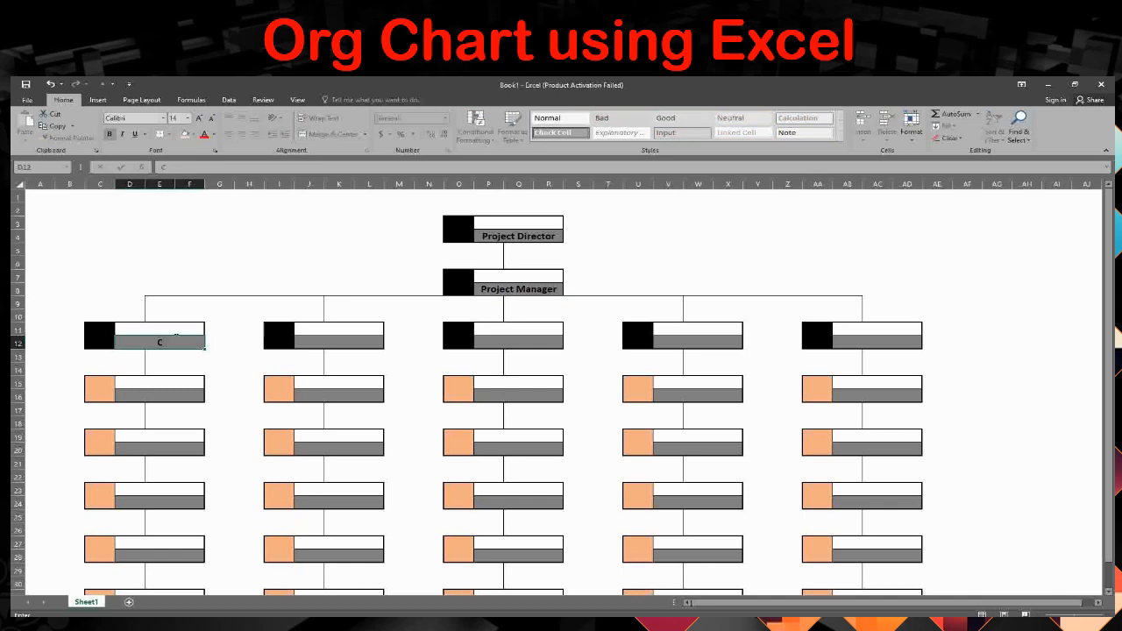
pyautogui.write('onstruction Manager')
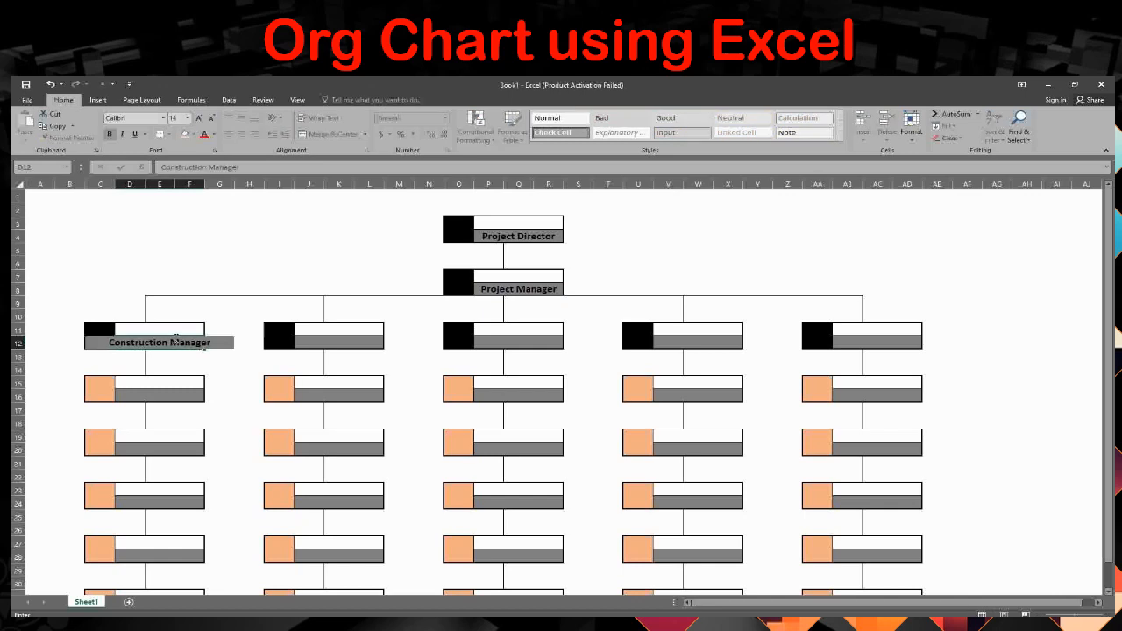
pyautogui.click(199, 367)
# Wrap the Construction Manager text in D12 and increase the height of row 12 to fit two lines.
pyautogui.click(164, 343)
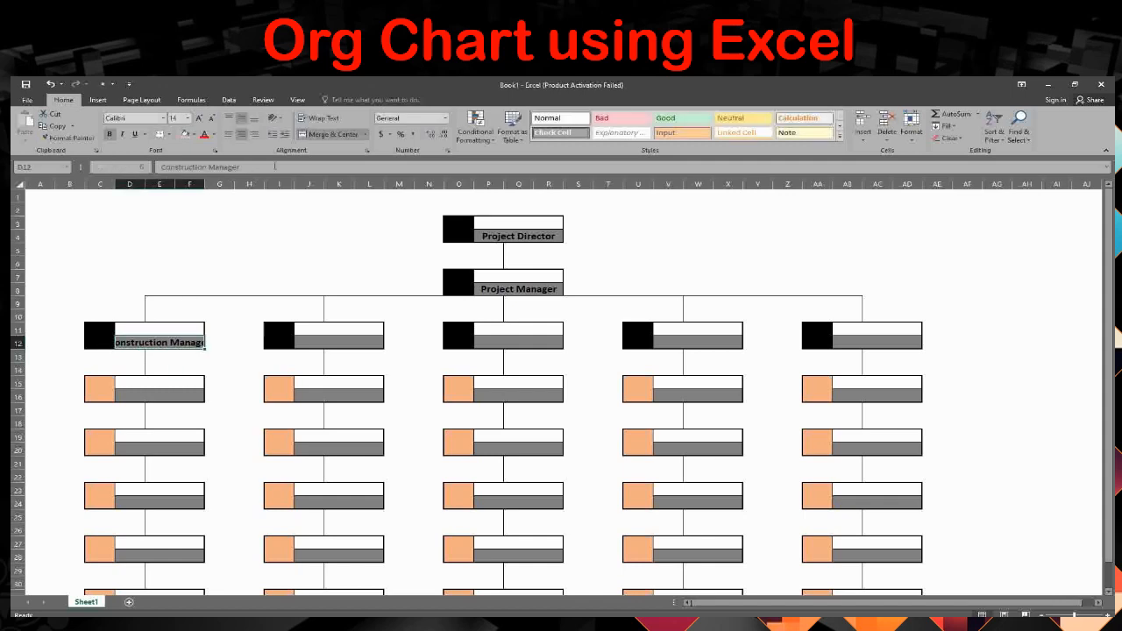
pyautogui.click(338, 123)
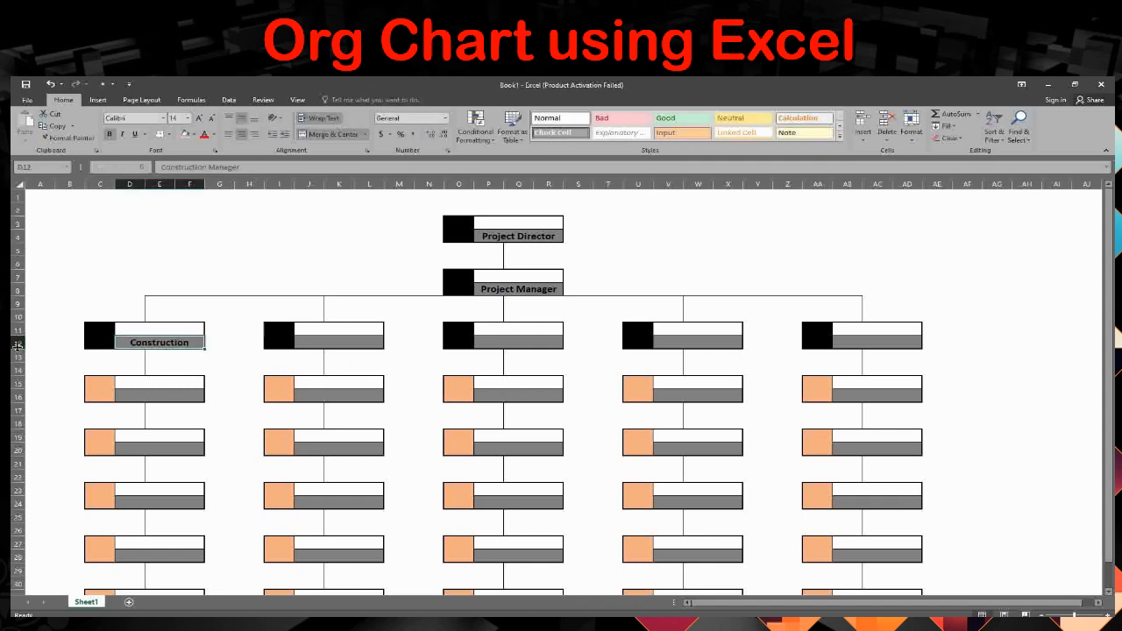
pyautogui.moveTo(18, 349); pyautogui.dragTo(17, 360)
# Enter the titles Technical Manager in J12 and BIM Manager in P12.
pyautogui.click(339, 351)
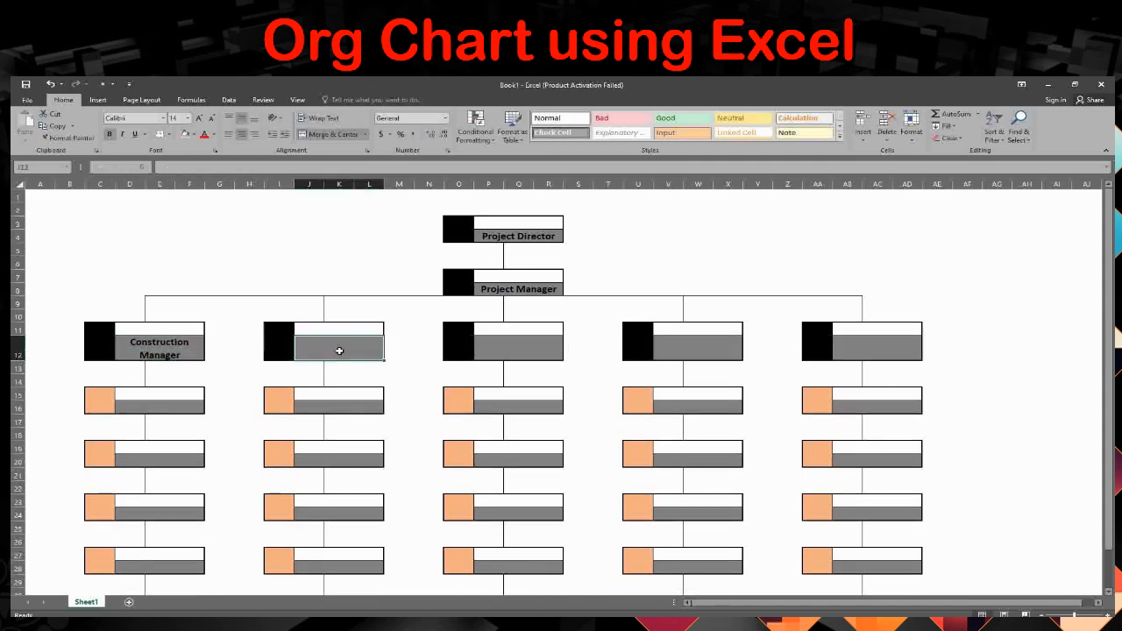
pyautogui.write('Techni')
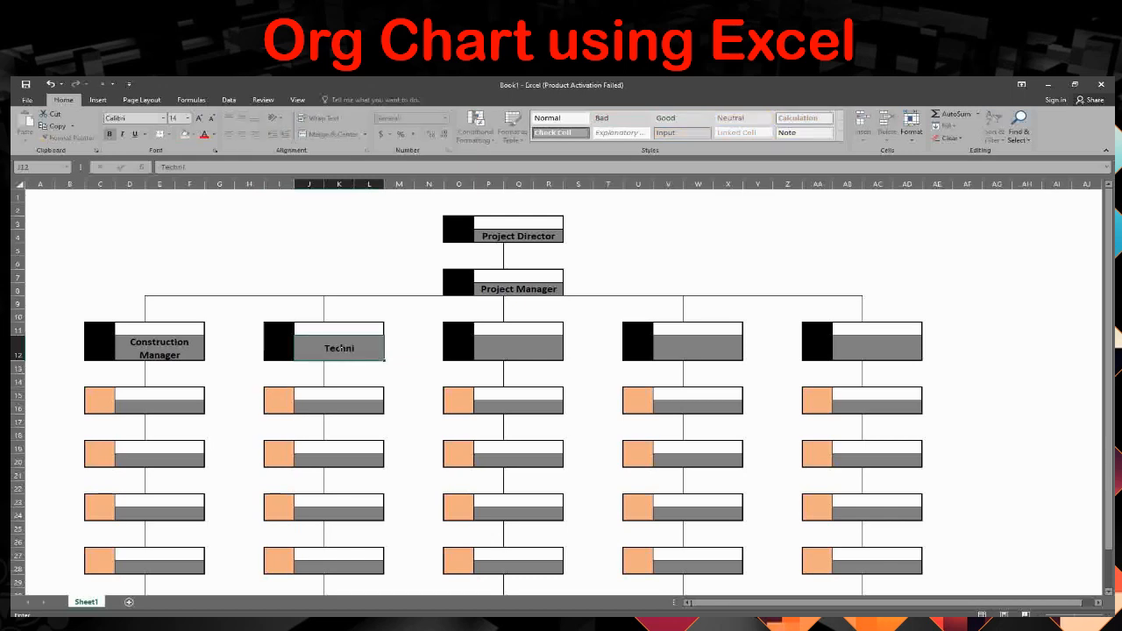
pyautogui.write('cal Manager')
pyautogui.press('Tab')
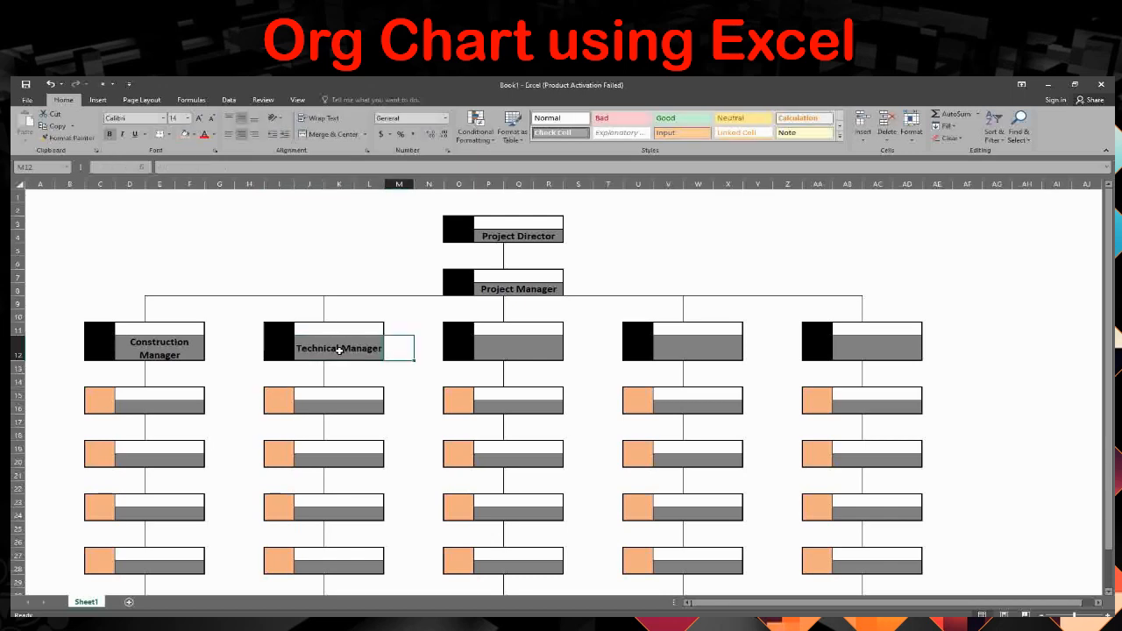
pyautogui.press('Tab')
pyautogui.press('Tab')
pyautogui.press('Tab')
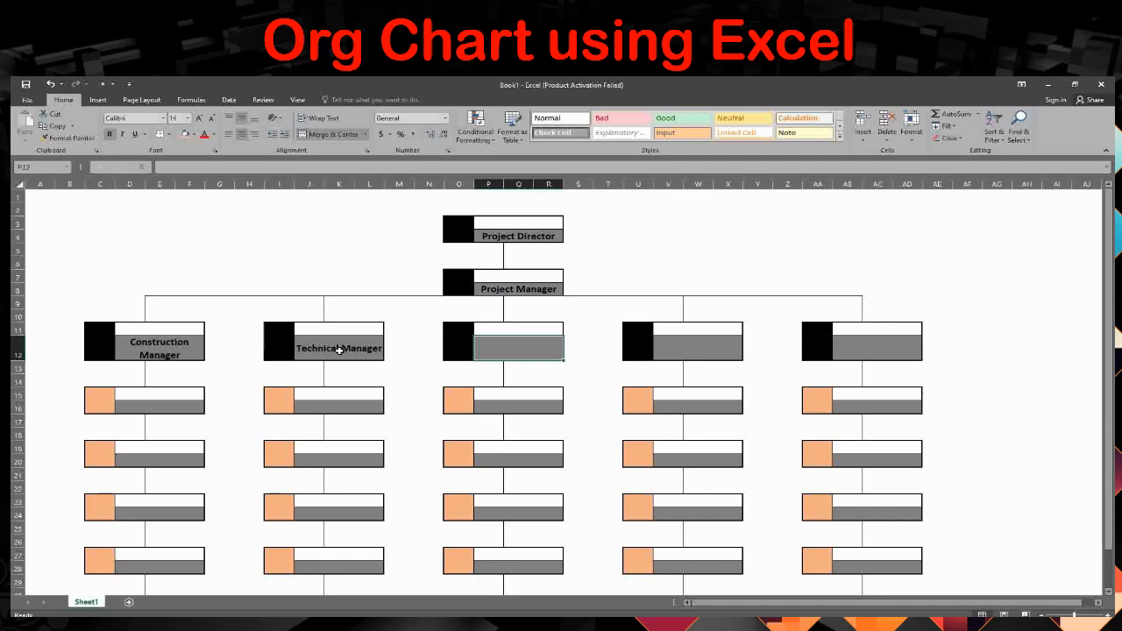
pyautogui.write('BIM Manager')
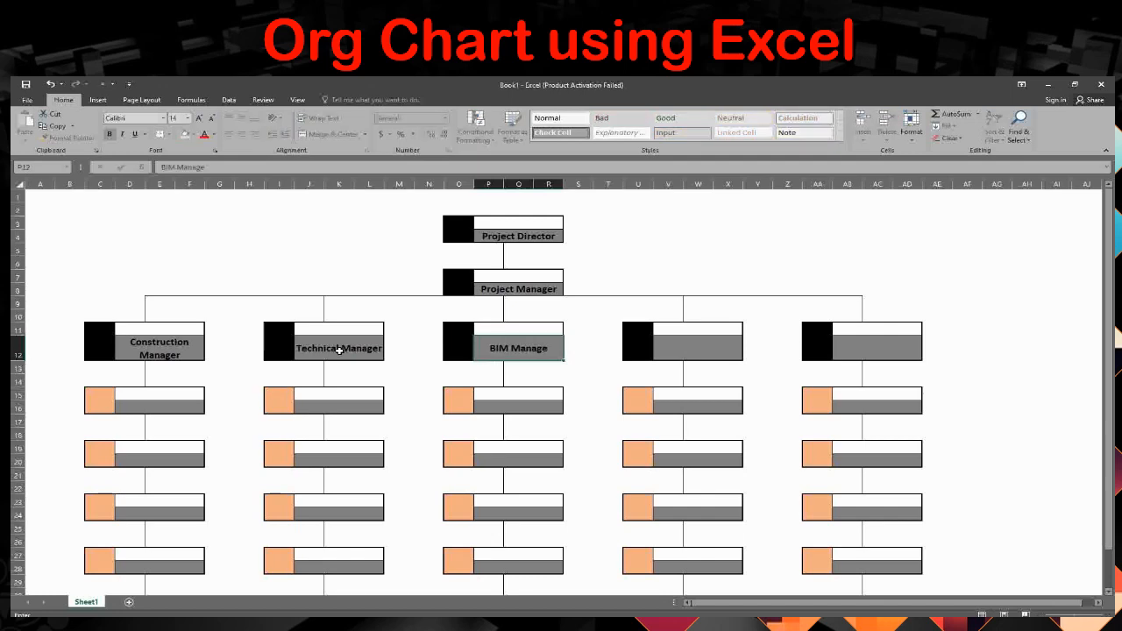
# Enter the titles MEP Manager in V12 and QAQC Manager in AB12.
pyautogui.press('Tab')
pyautogui.press('Tab')
pyautogui.press('Tab')
pyautogui.press('Tab')
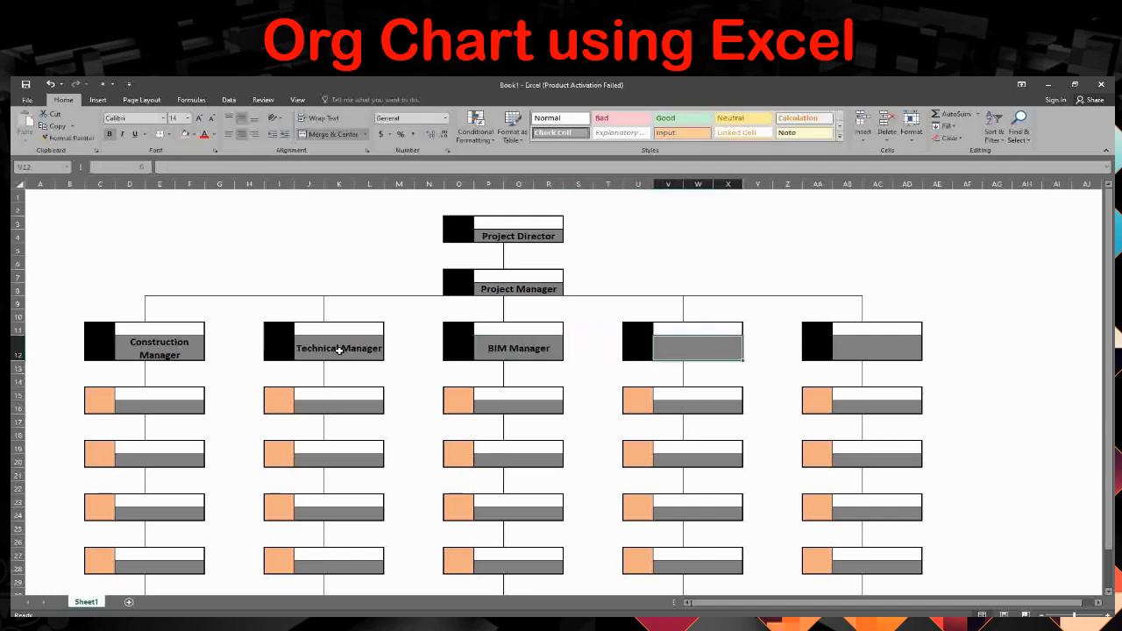
pyautogui.write('MEP Manager')
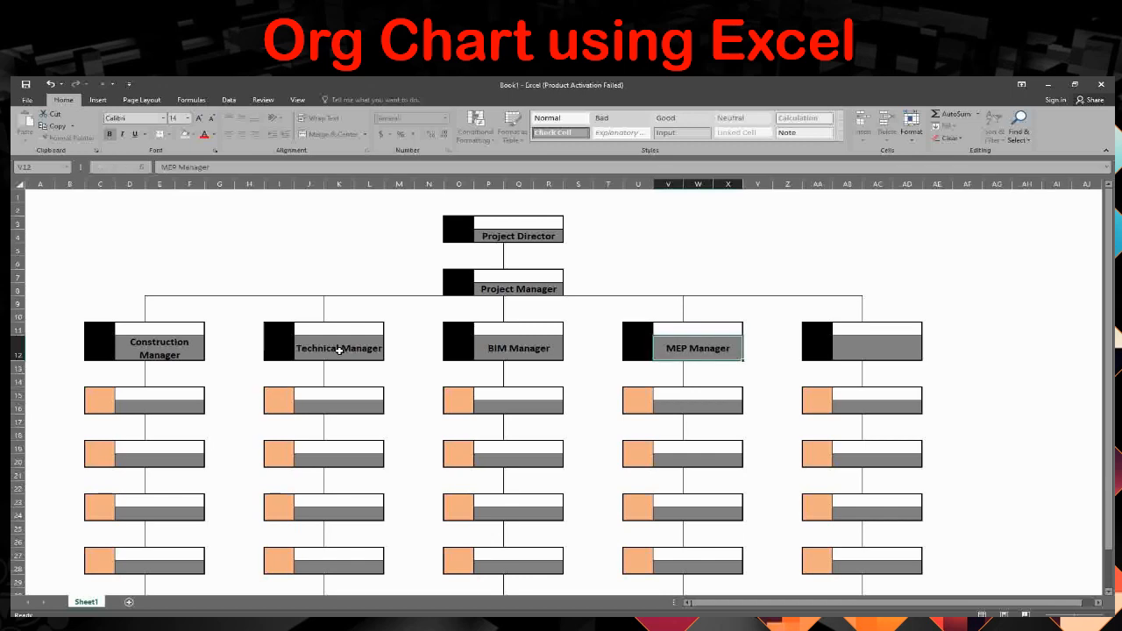
pyautogui.press('Tab')
pyautogui.press('Tab')
pyautogui.press('Tab')
pyautogui.press('Tab')
pyautogui.write('Q')
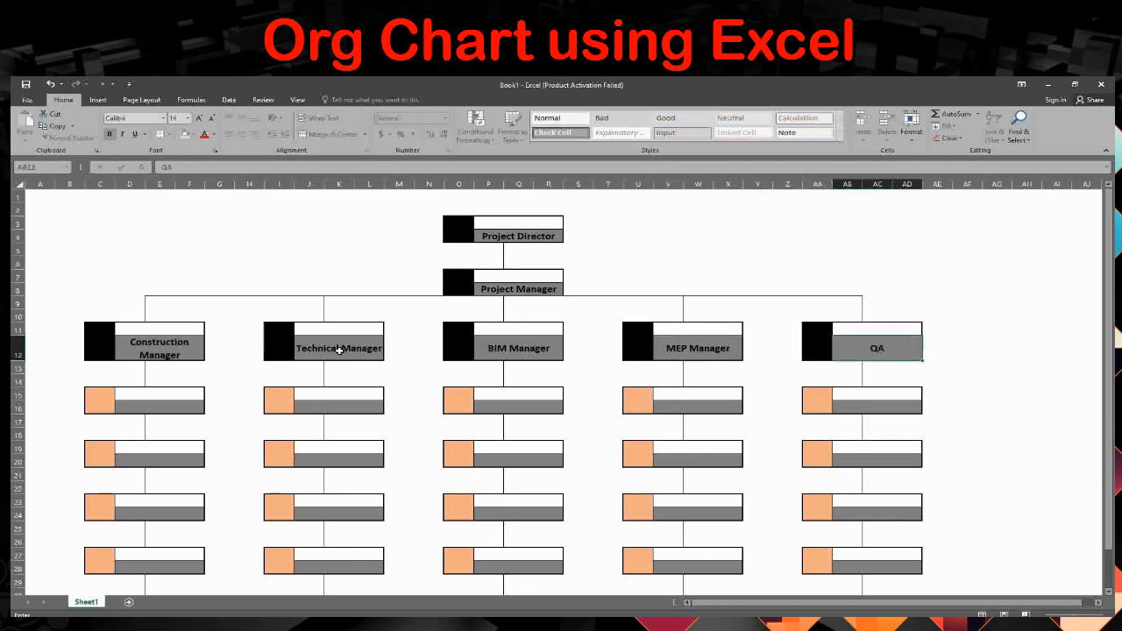
pyautogui.write('AQC Manager')
# Enter the title Engineer in D16 and D20, the first two boxes below Construction Manager.
pyautogui.click(166, 404)
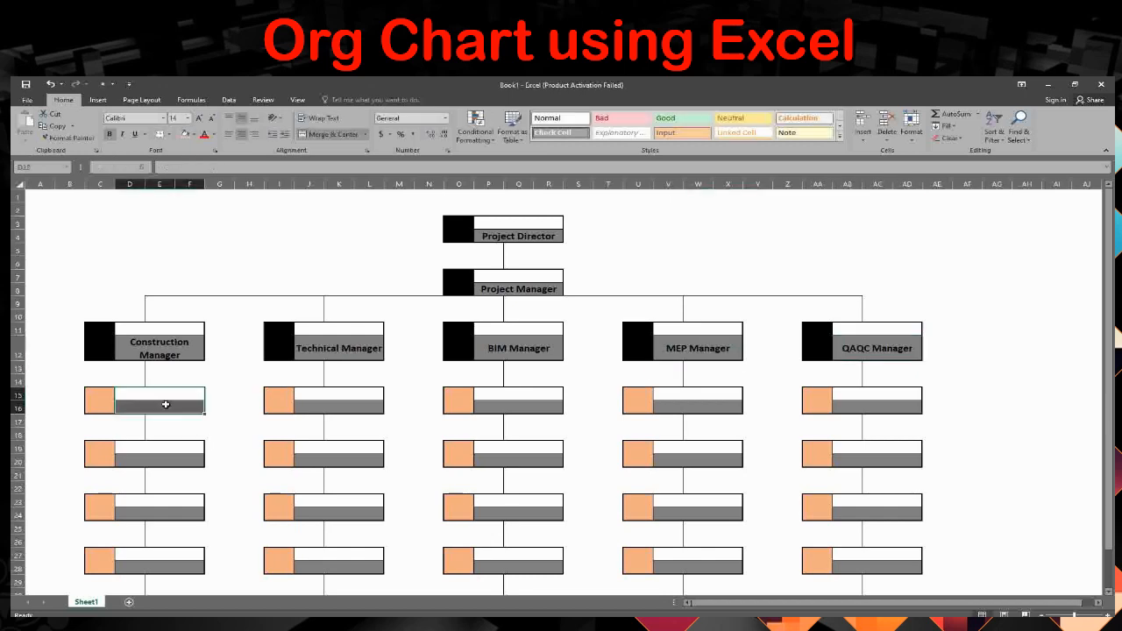
pyautogui.write('Eng')
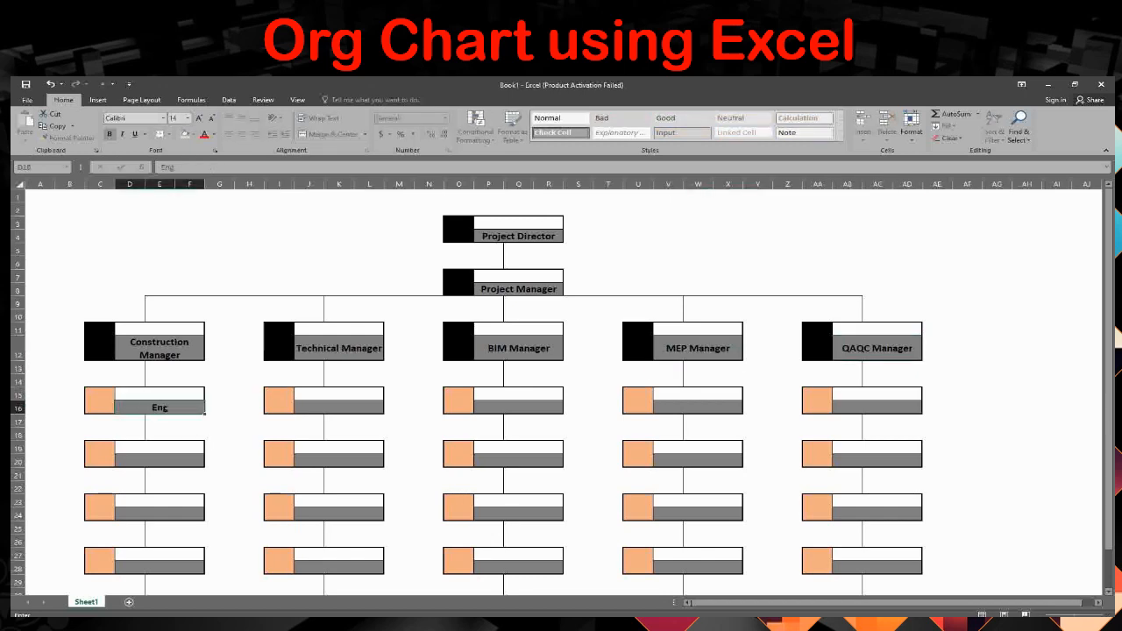
pyautogui.write('ineer')
pyautogui.click(161, 457)
pyautogui.write('E')
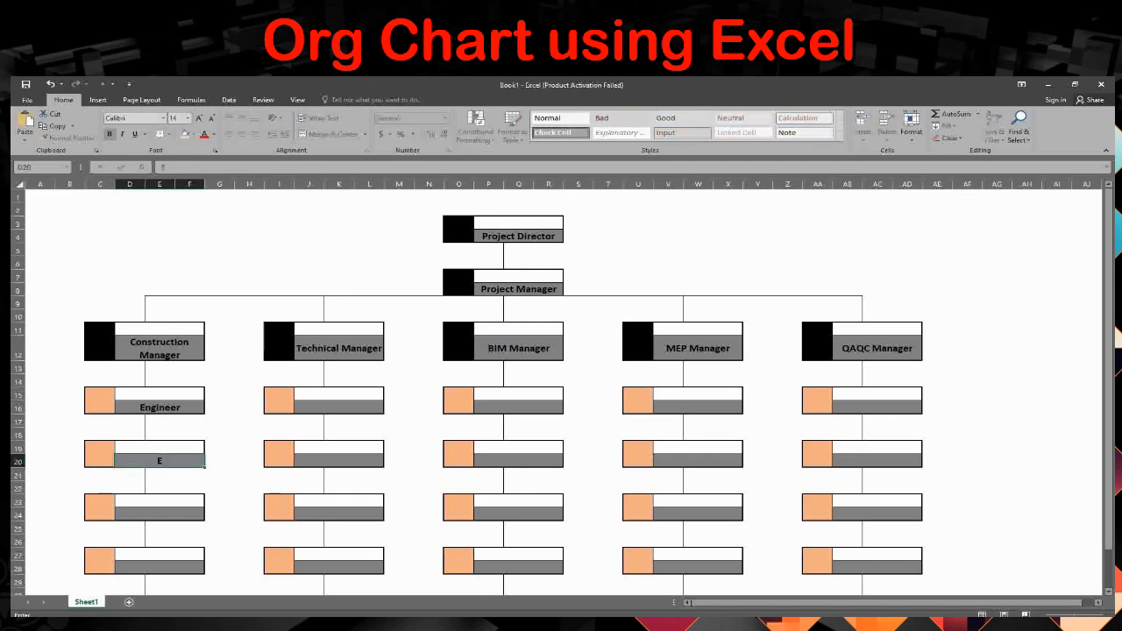
pyautogui.write('ngineer')
pyautogui.press('Return')
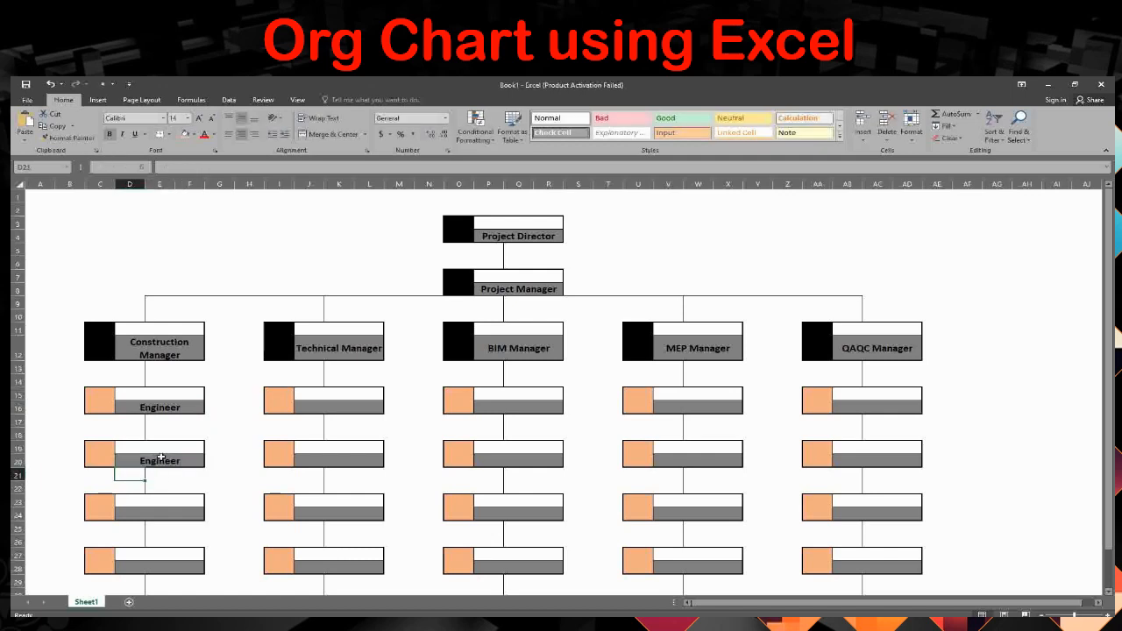
# Copy the Engineer title from D20 into the grey cells D24 and D28.
pyautogui.click(161, 509)
pyautogui.click(175, 461)
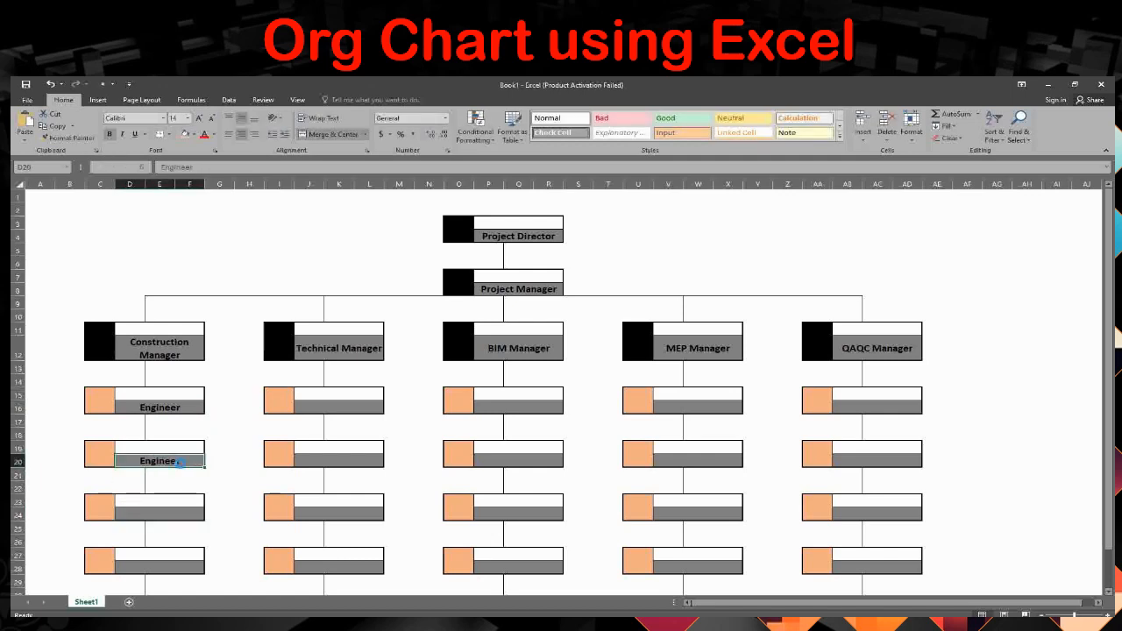
pyautogui.hotkey('ctrl', 'c')
pyautogui.click(174, 517)
pyautogui.hotkey('ctrl', 'v')
pyautogui.click(162, 565)
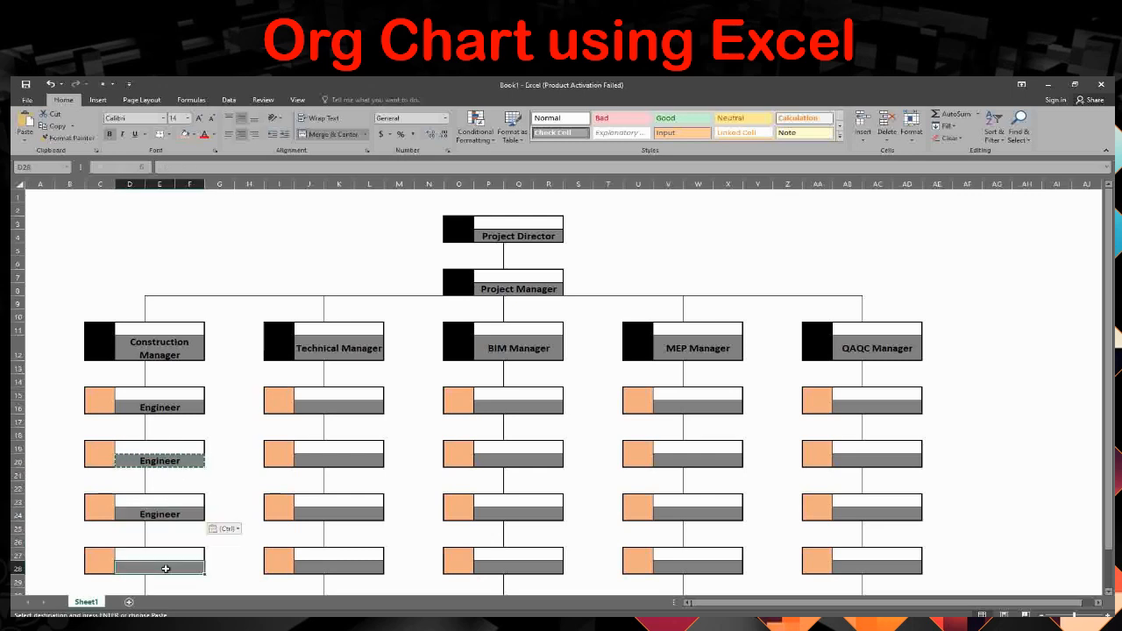
pyautogui.hotkey('ctrl', 'v')
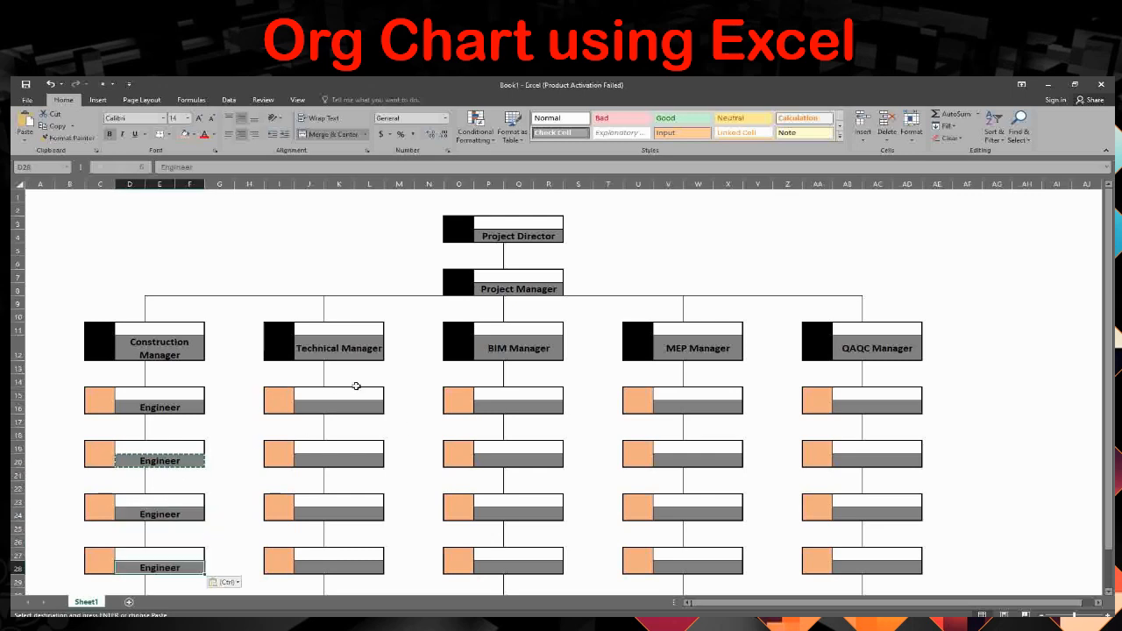
# Enter the title Technical Coordinator in J16, the first box below Technical Manager.
pyautogui.click(334, 405)
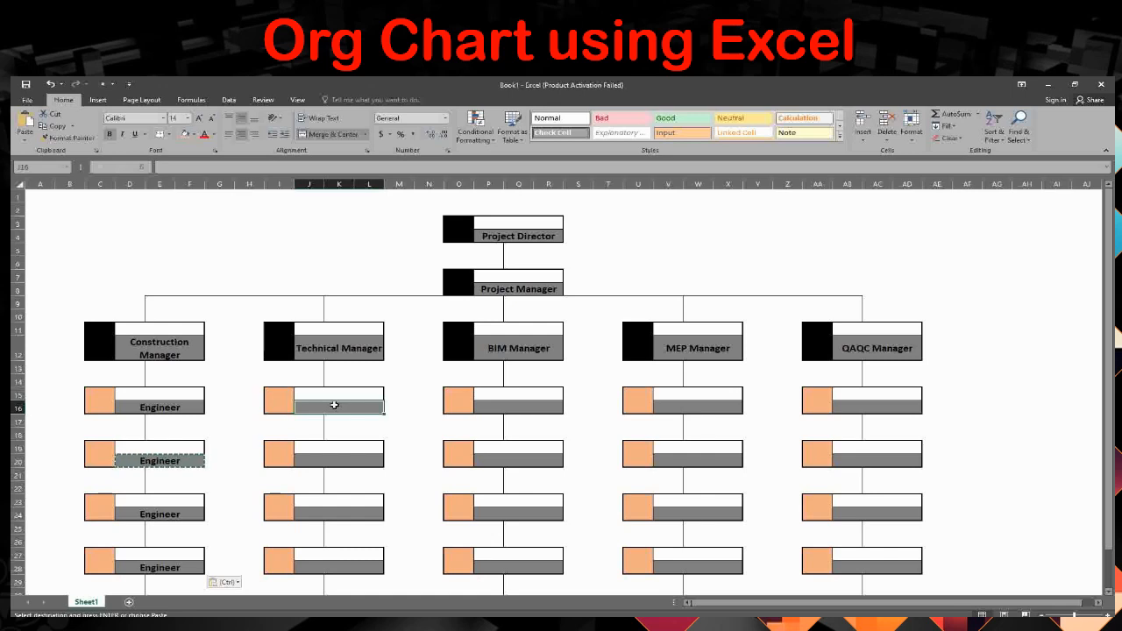
pyautogui.write('Technical Coo')
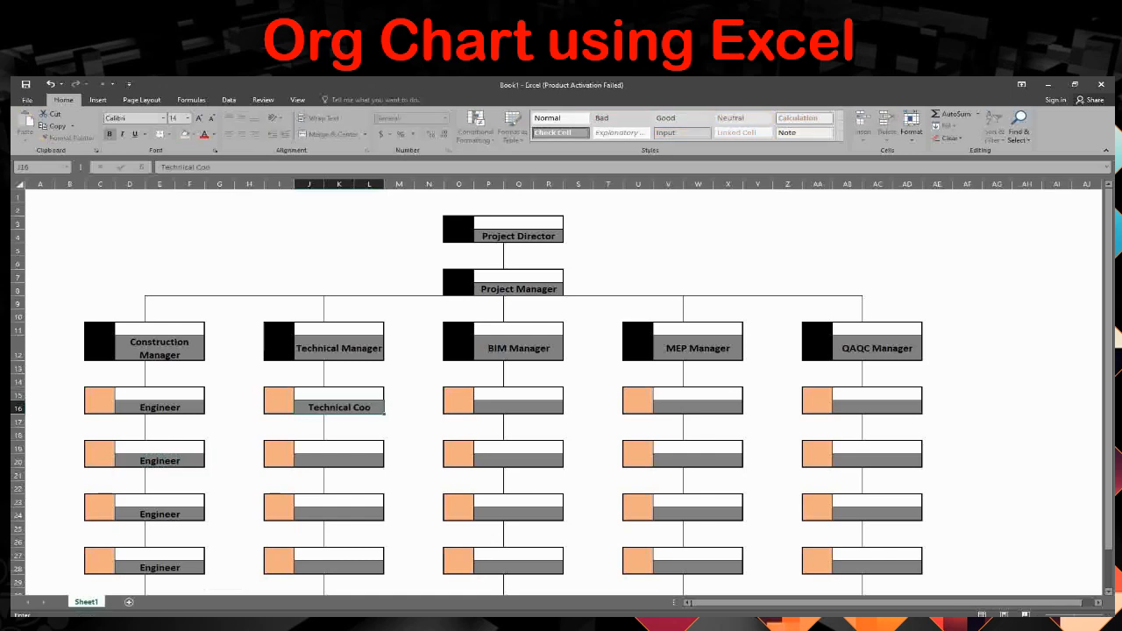
pyautogui.write('rdinator')
pyautogui.press('Return')
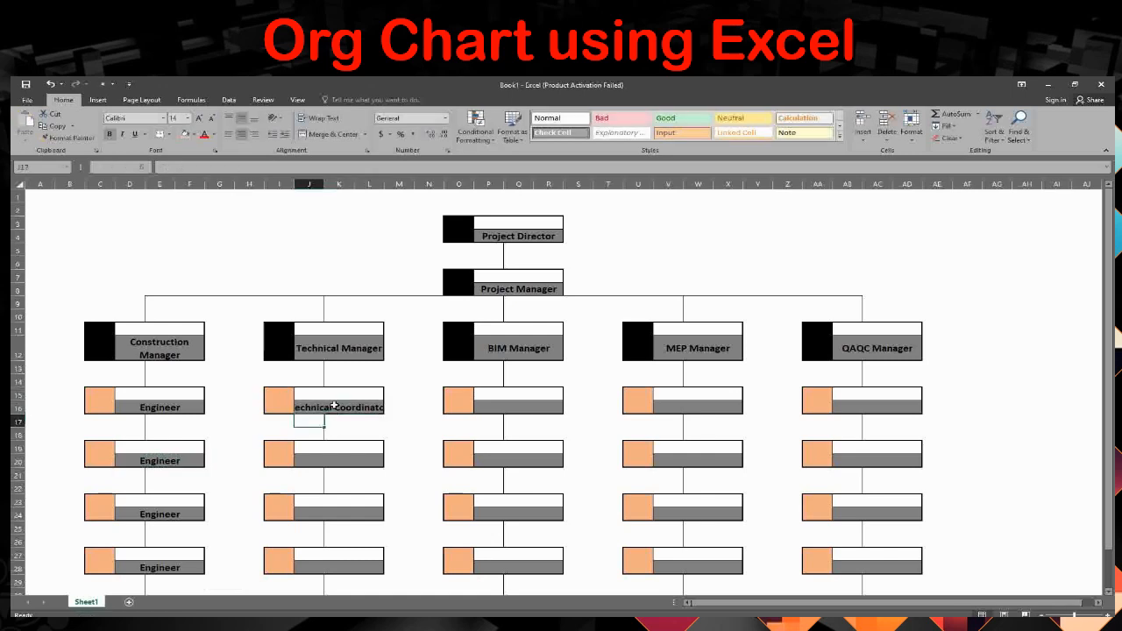
# Wrap the Technical Coordinator text in J16 and increase the height of row 16 to fit two lines.
pyautogui.click(334, 407)
pyautogui.click(324, 120)
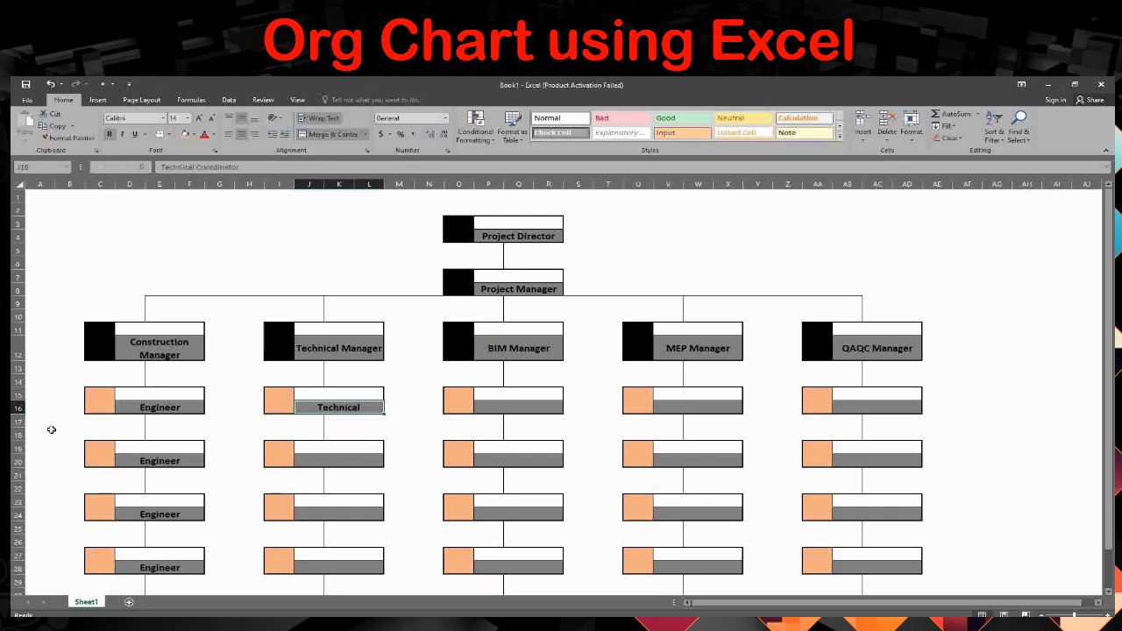
pyautogui.moveTo(18, 414); pyautogui.dragTo(18, 426)
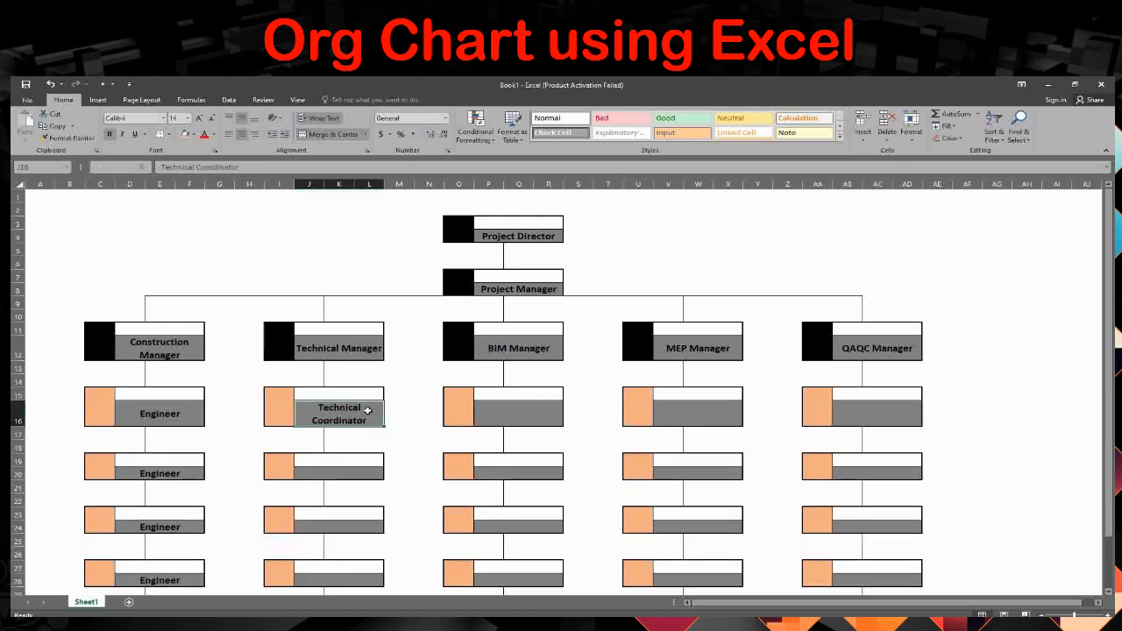
# Copy the Technical Coordinator cell J16 into J20, J24 and J28, and end the copy mode.
pyautogui.hotkey('ctrl', 'c')
pyautogui.click(342, 473)
pyautogui.hotkey('ctrl', 'v')
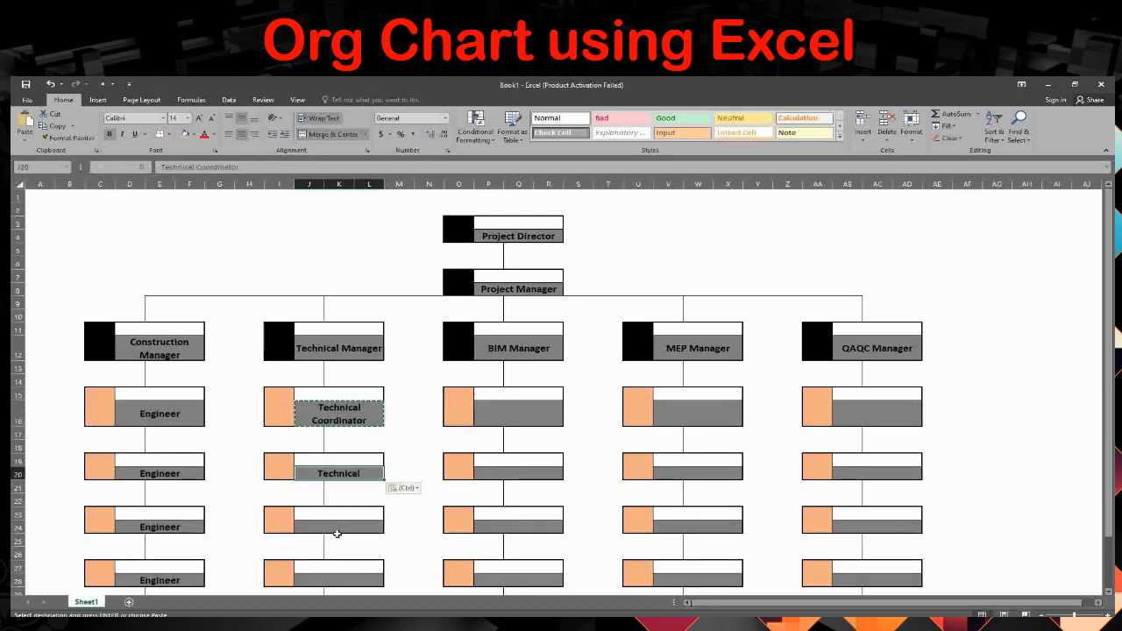
pyautogui.click(338, 529)
pyautogui.hotkey('ctrl', 'v')
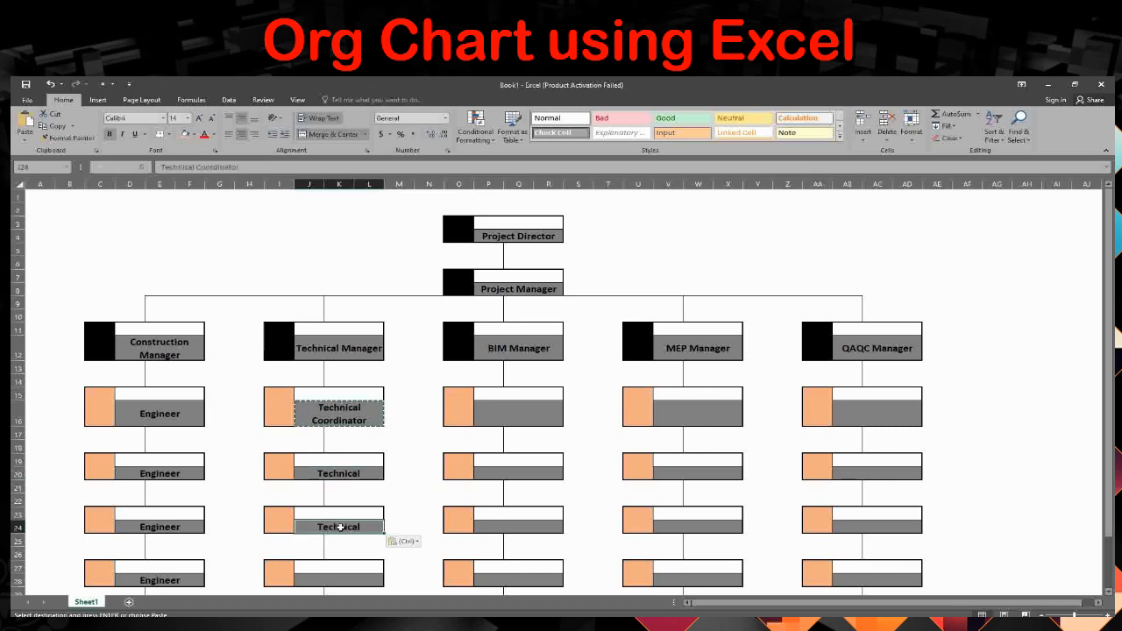
pyautogui.click(339, 582)
pyautogui.hotkey('ctrl', 'v')
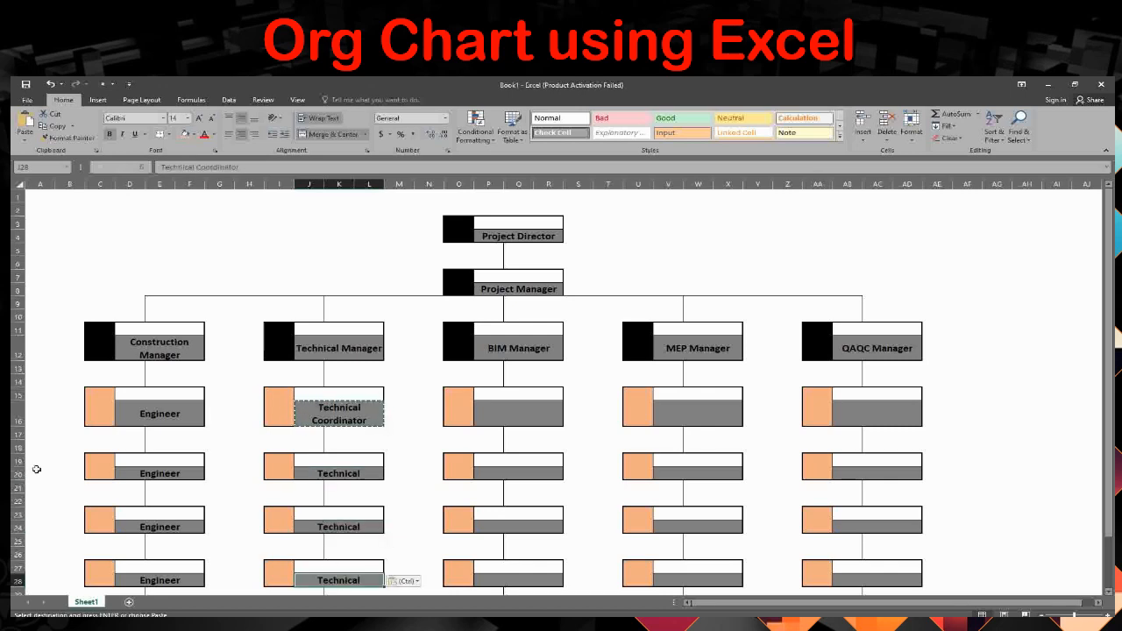
pyautogui.click(334, 471)
pyautogui.press('Escape')
# Enter the title BIM Coordinator in P16, the first box below BIM Manager.
pyautogui.click(512, 415)
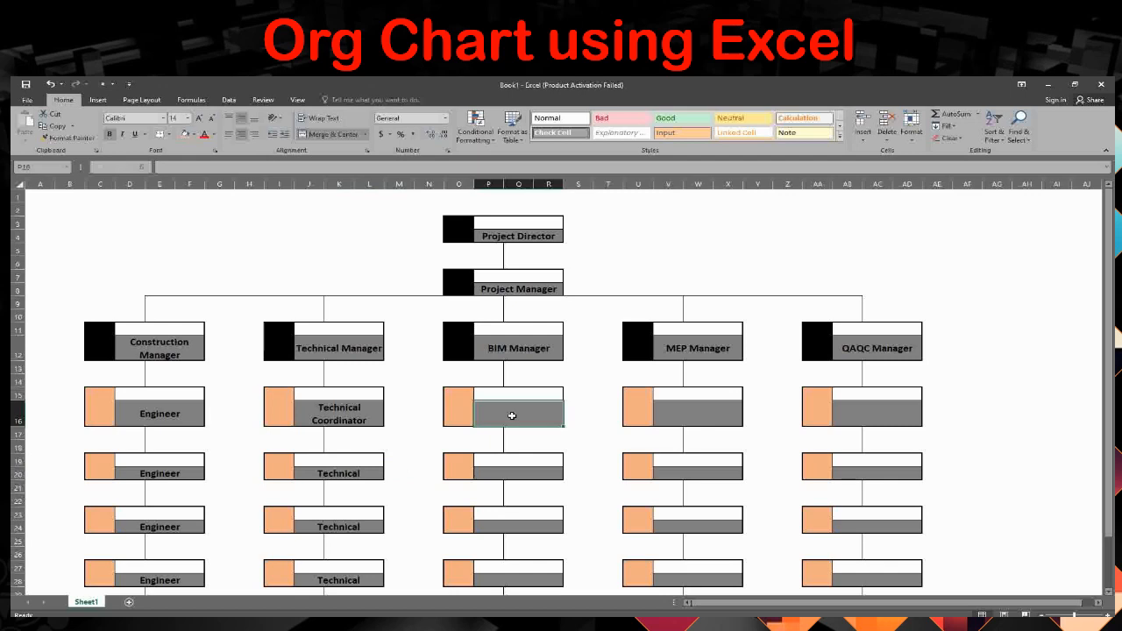
pyautogui.write('BIM Coor')
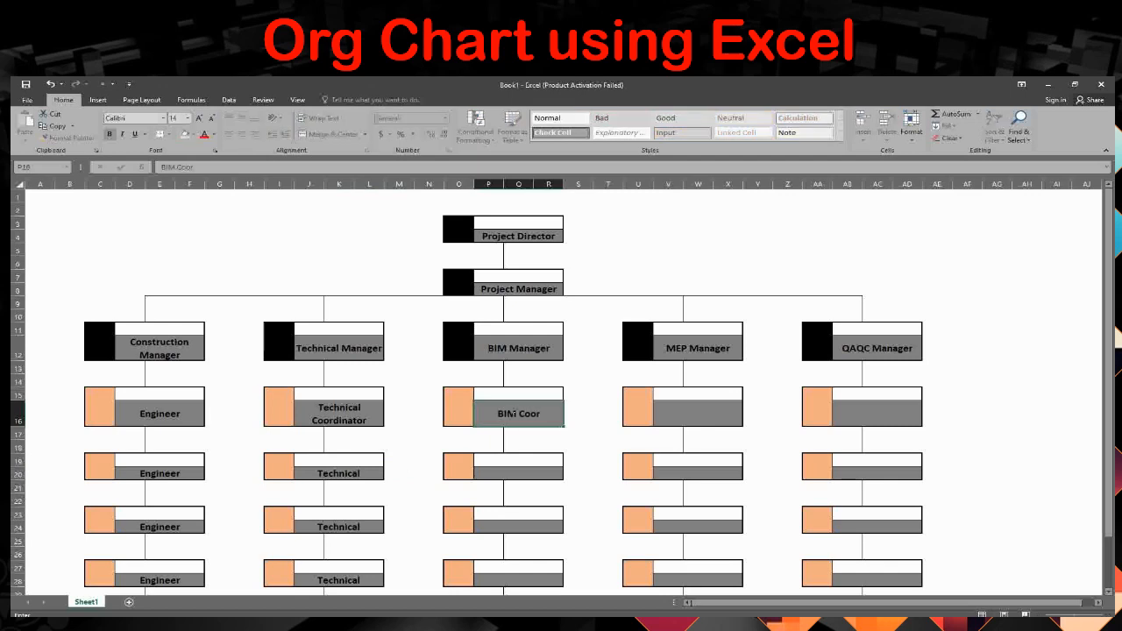
pyautogui.write('dinator')
pyautogui.click(509, 433)
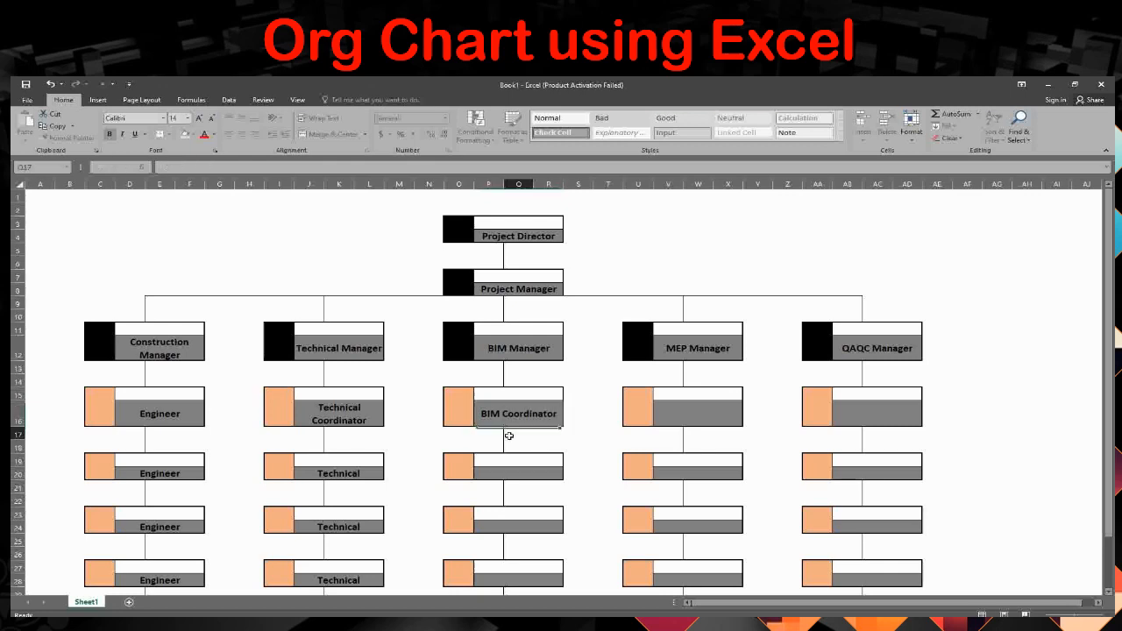
# Copy the BIM Coordinator cell P16 into the grey cells P20, P24 and P28.
pyautogui.click(508, 413)
pyautogui.hotkey('ctrl', 'c')
pyautogui.click(507, 477)
pyautogui.hotkey('ctrl', 'v')
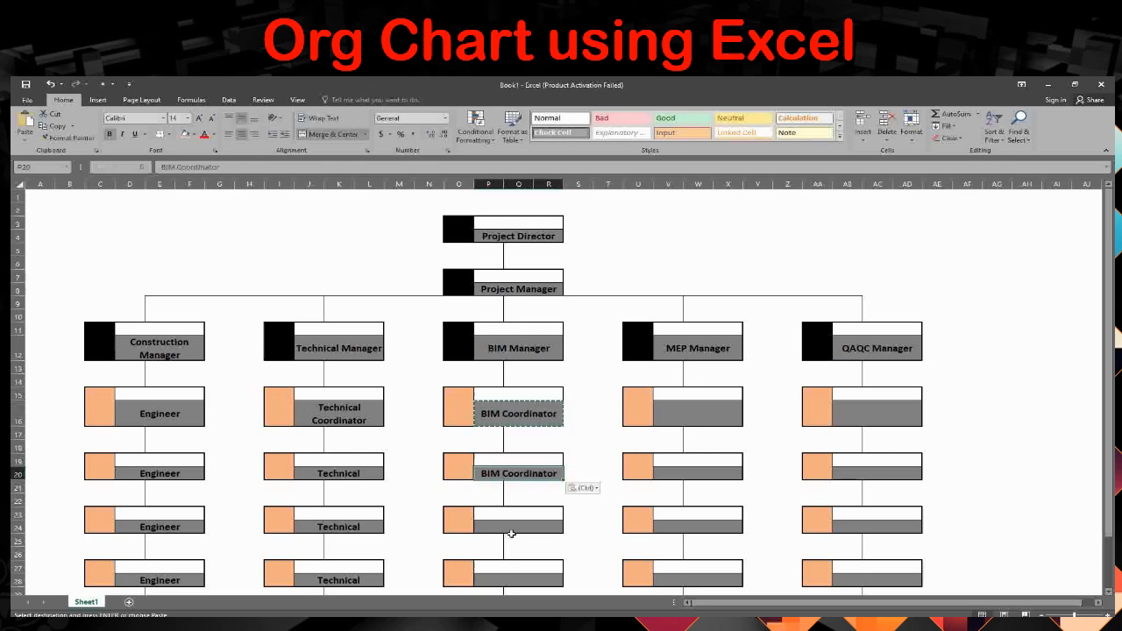
pyautogui.click(508, 530)
pyautogui.hotkey('ctrl', 'v')
pyautogui.click(519, 583)
pyautogui.hotkey('ctrl', 'v')
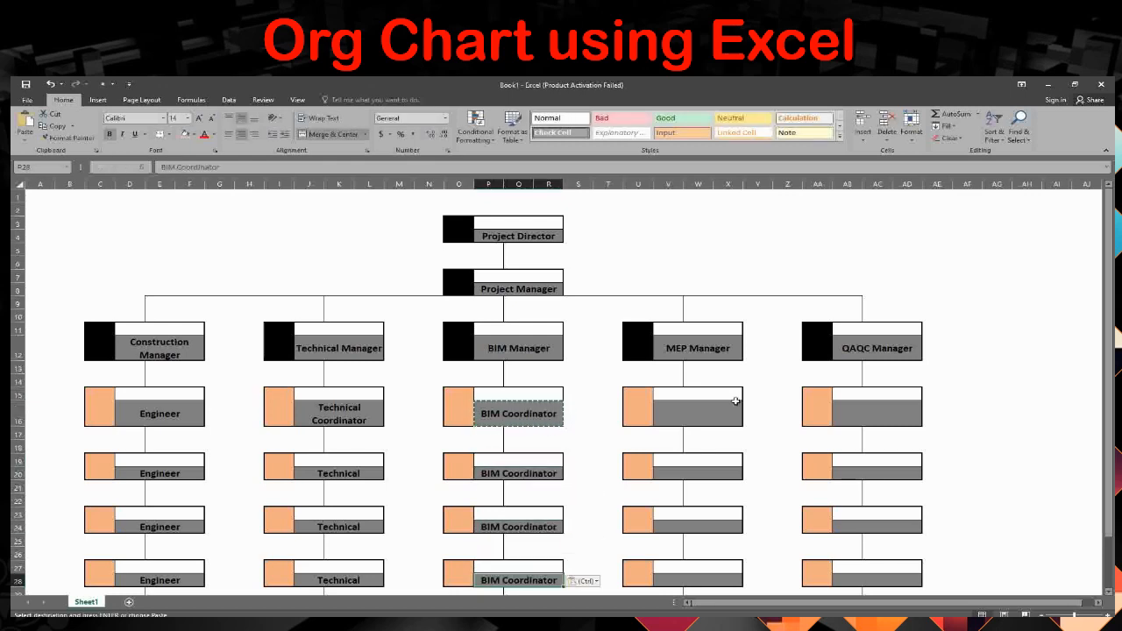
# Enter the title MEP Engineer in V16, the first box below MEP Manager.
pyautogui.click(690, 417)
pyautogui.write('ME')
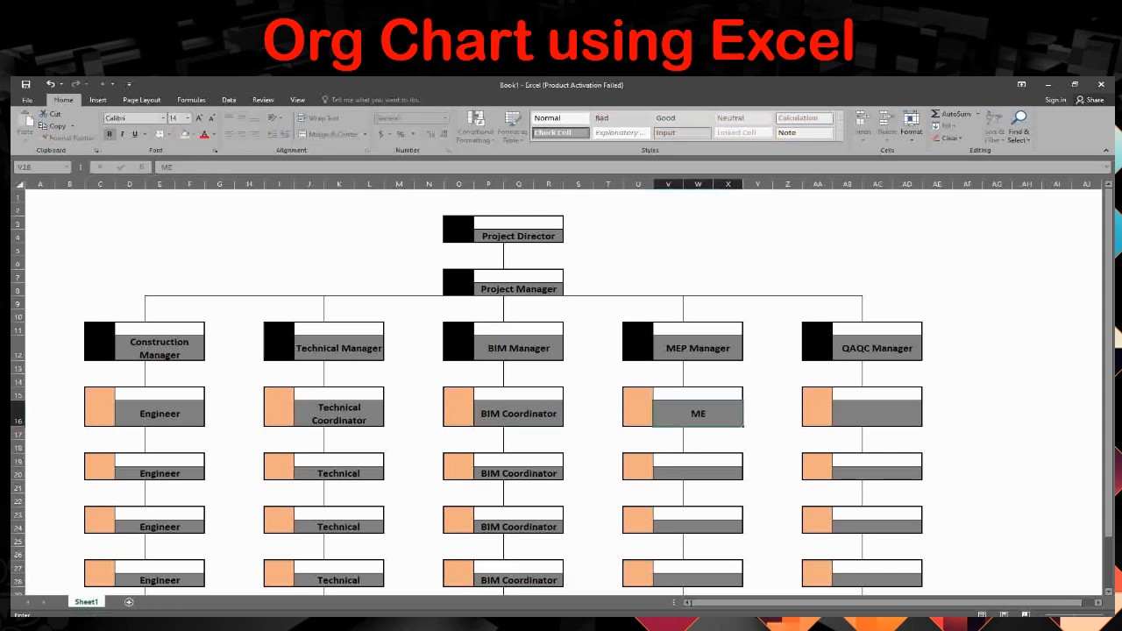
pyautogui.write('P Engineer')
pyautogui.press('Return')
# Copy the MEP Engineer cell V16 into the grey cells V20, V24 and V28.
pyautogui.click(675, 416)
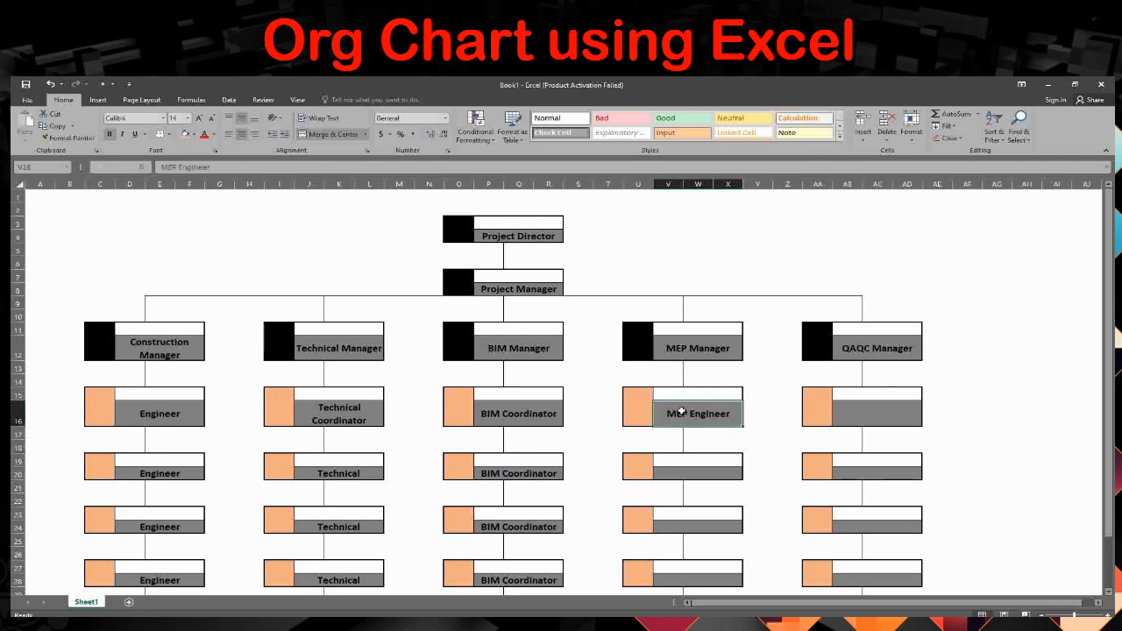
pyautogui.hotkey('ctrl', 'c')
pyautogui.click(697, 473)
pyautogui.hotkey('ctrl', 'v')
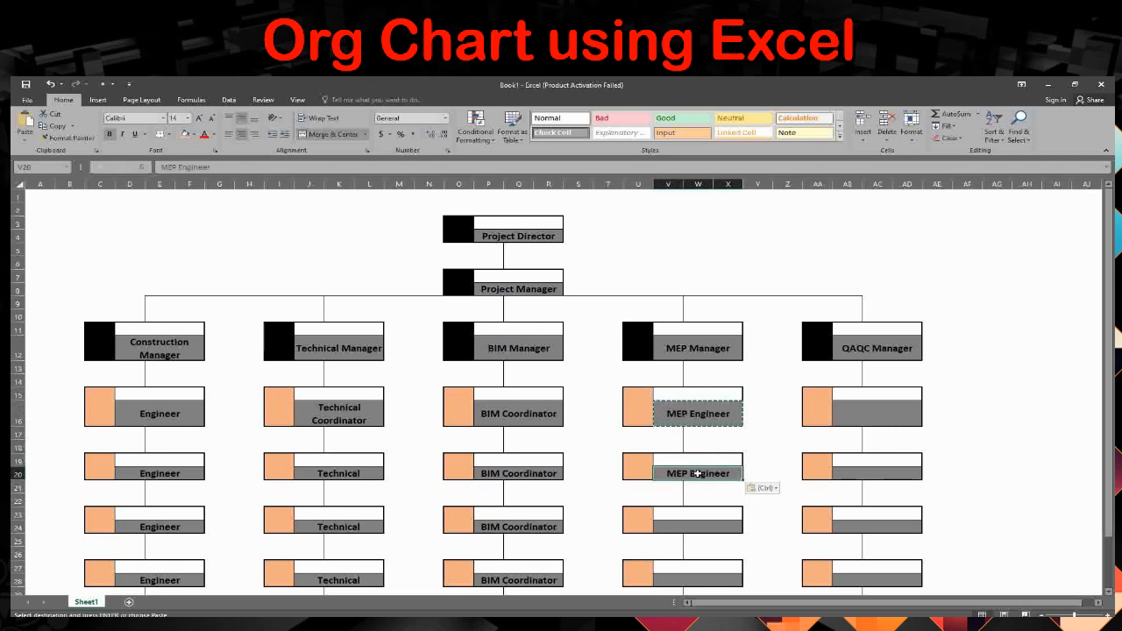
pyautogui.click(689, 527)
pyautogui.hotkey('ctrl', 'v')
pyautogui.click(693, 582)
pyautogui.hotkey('ctrl', 'v')
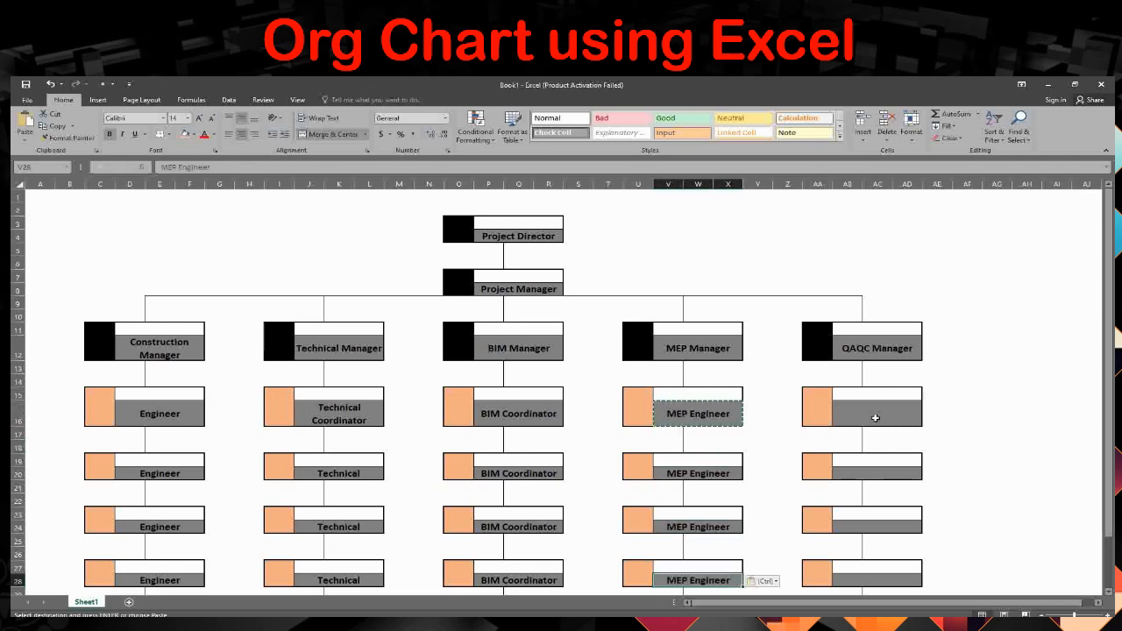
# Enter the title QAQC Coordinator in AB16, the first box below QAQC Manager.
pyautogui.click(876, 415)
pyautogui.write('QAQ')
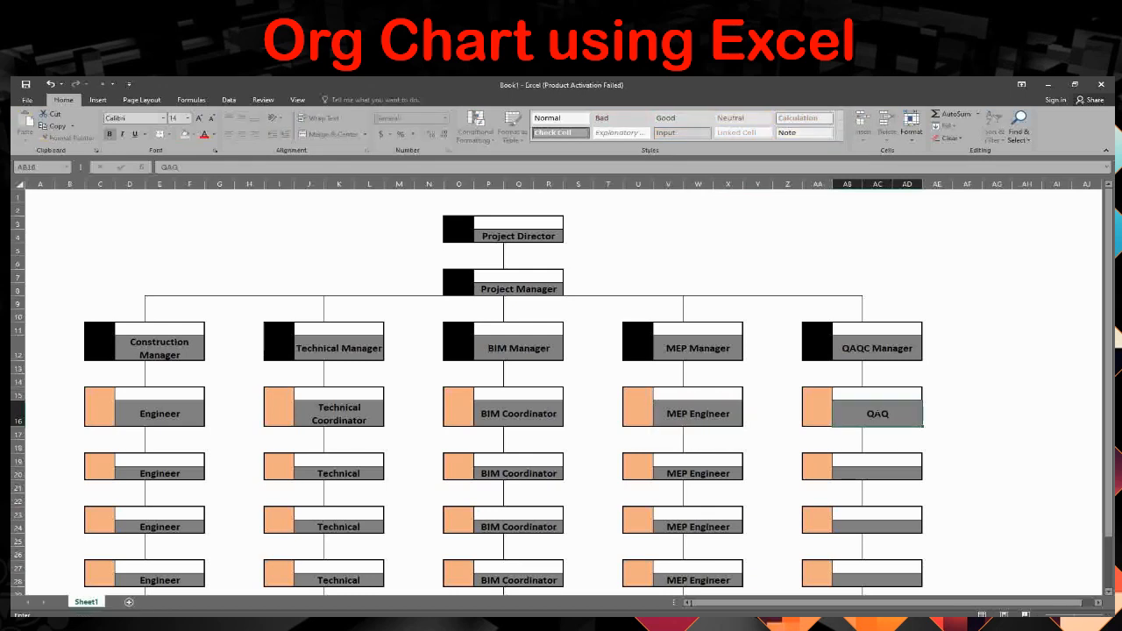
pyautogui.write('C Coordinator')
pyautogui.click(887, 444)
# Copy the QAQC Coordinator cell AB16 into AB20, AB24 and AB28, and end the copy mode.
pyautogui.click(860, 415)
pyautogui.hotkey('ctrl', 'c')
pyautogui.click(852, 475)
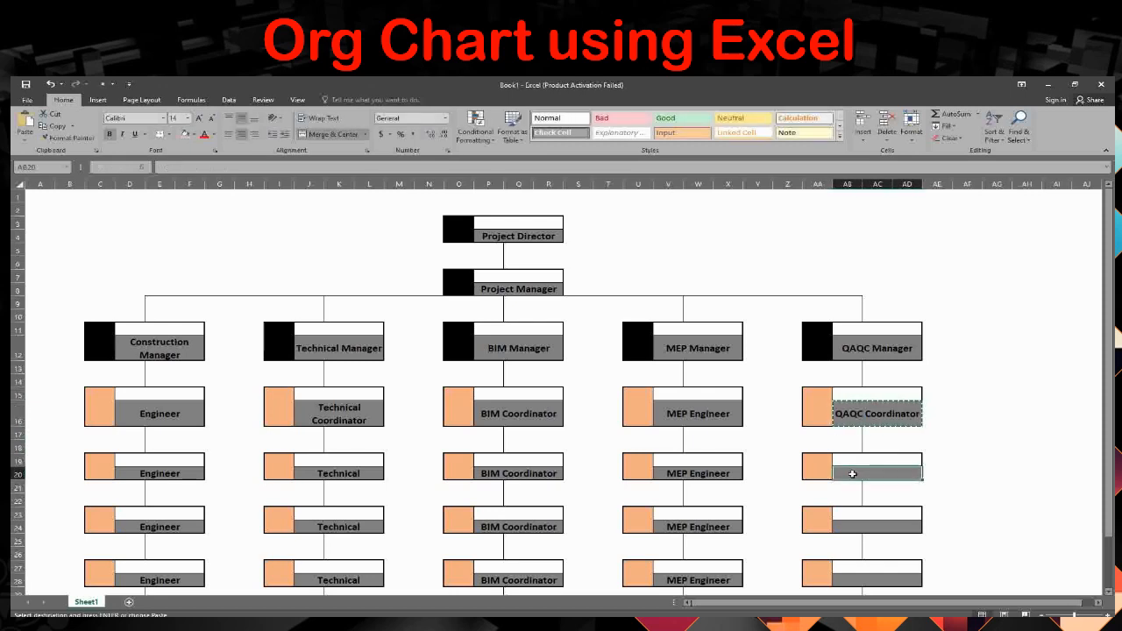
pyautogui.hotkey('ctrl', 'v')
pyautogui.click(855, 526)
pyautogui.hotkey('ctrl', 'v')
pyautogui.click(874, 575)
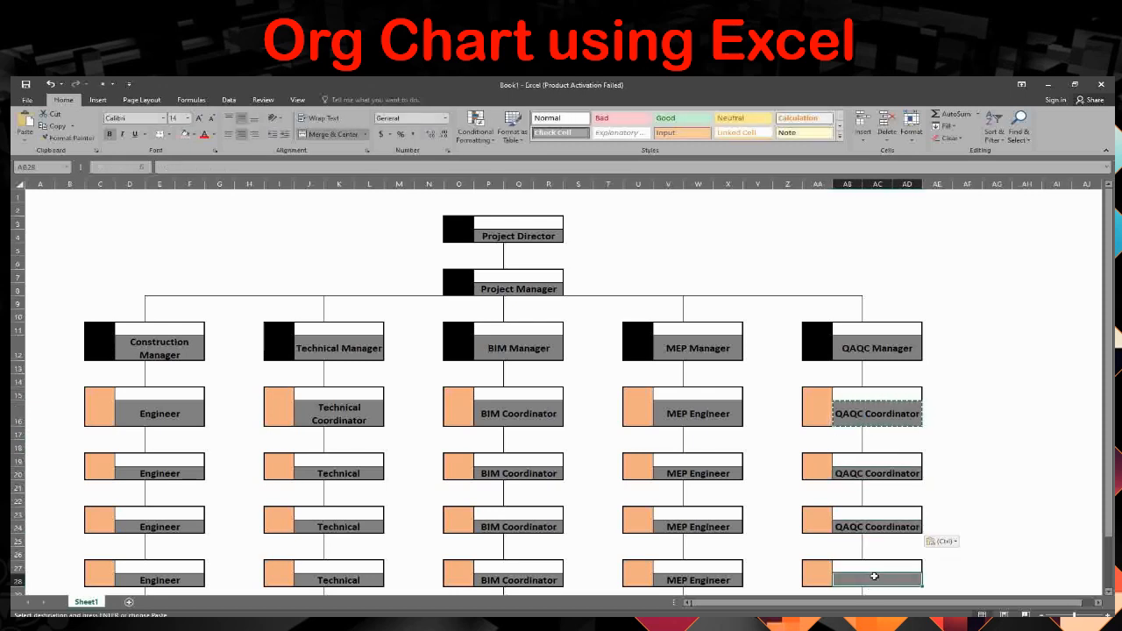
pyautogui.hotkey('ctrl', 'v')
pyautogui.click(639, 260)
pyautogui.press('Escape')
pyautogui.click(621, 303)
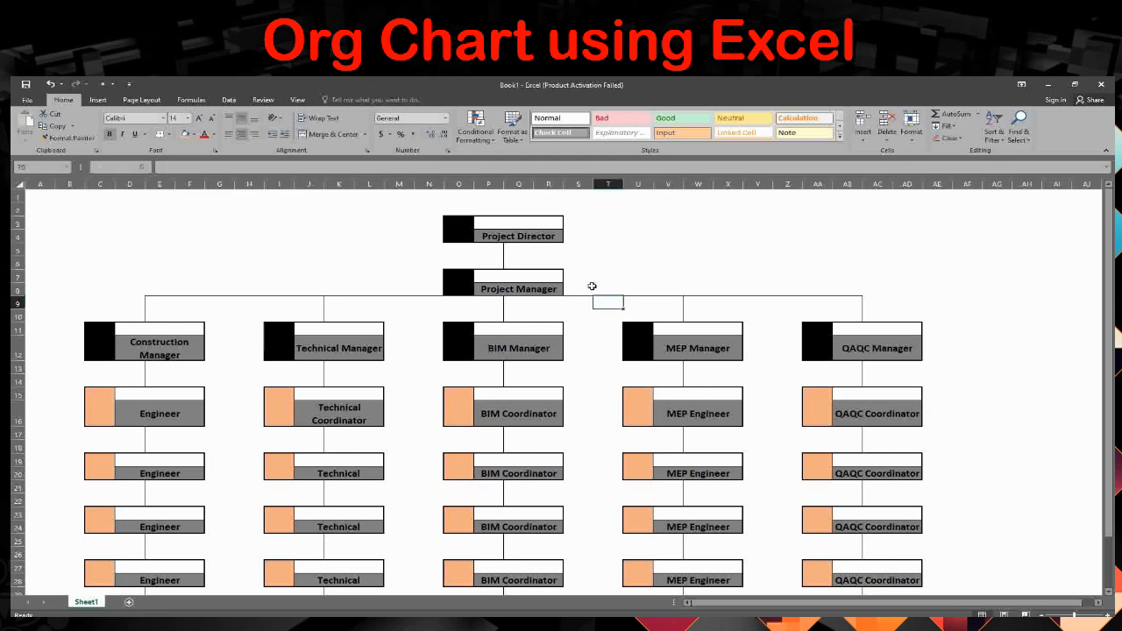
# Create two legend swatches above the chart by filling D2 with black and D4 with light orange.
pyautogui.click(136, 211)
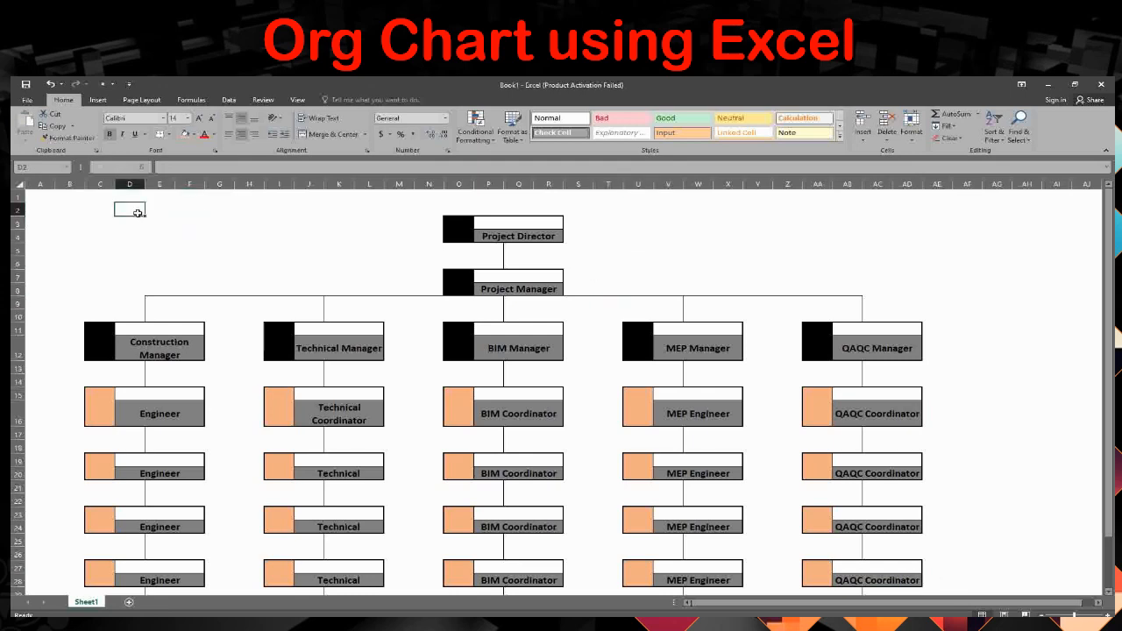
pyautogui.click(194, 134)
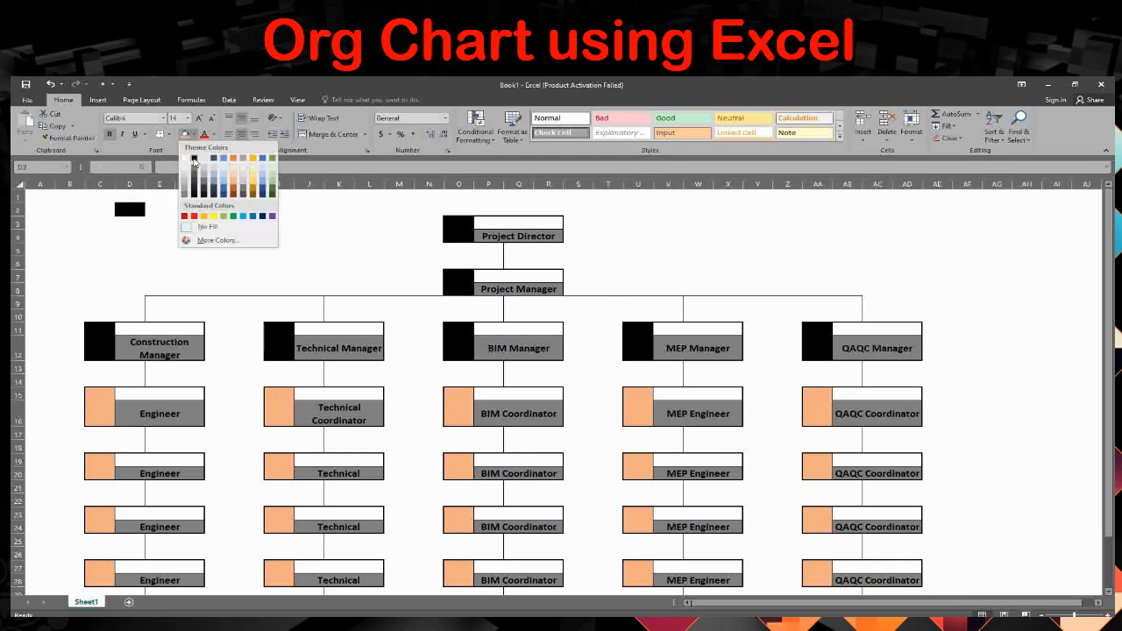
pyautogui.click(193, 160)
pyautogui.click(130, 225)
pyautogui.click(129, 236)
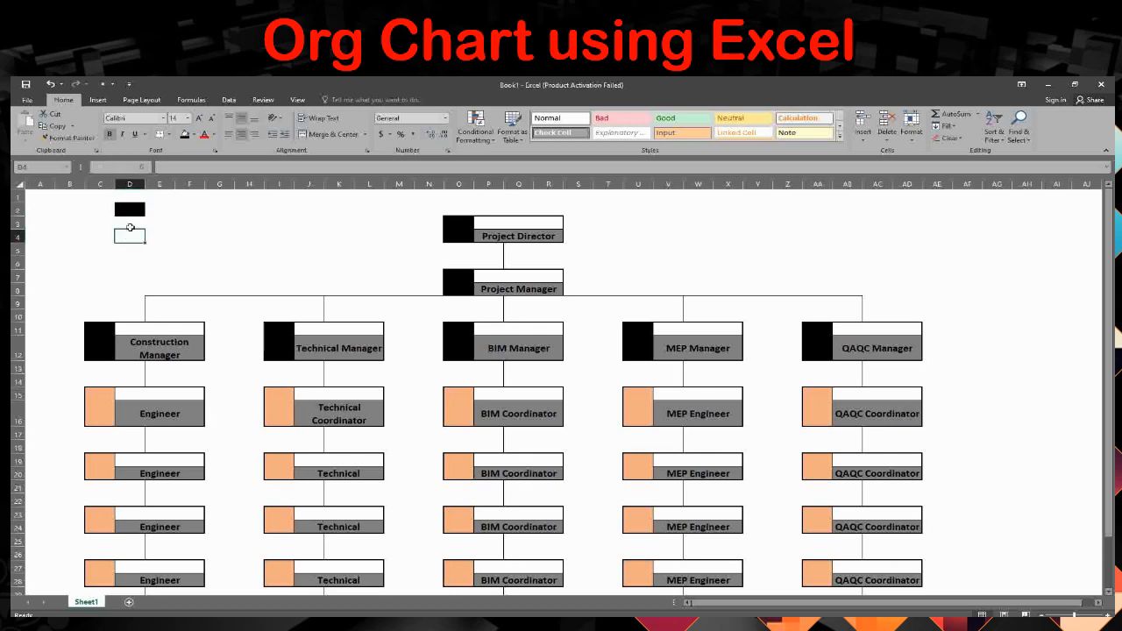
pyautogui.click(194, 134)
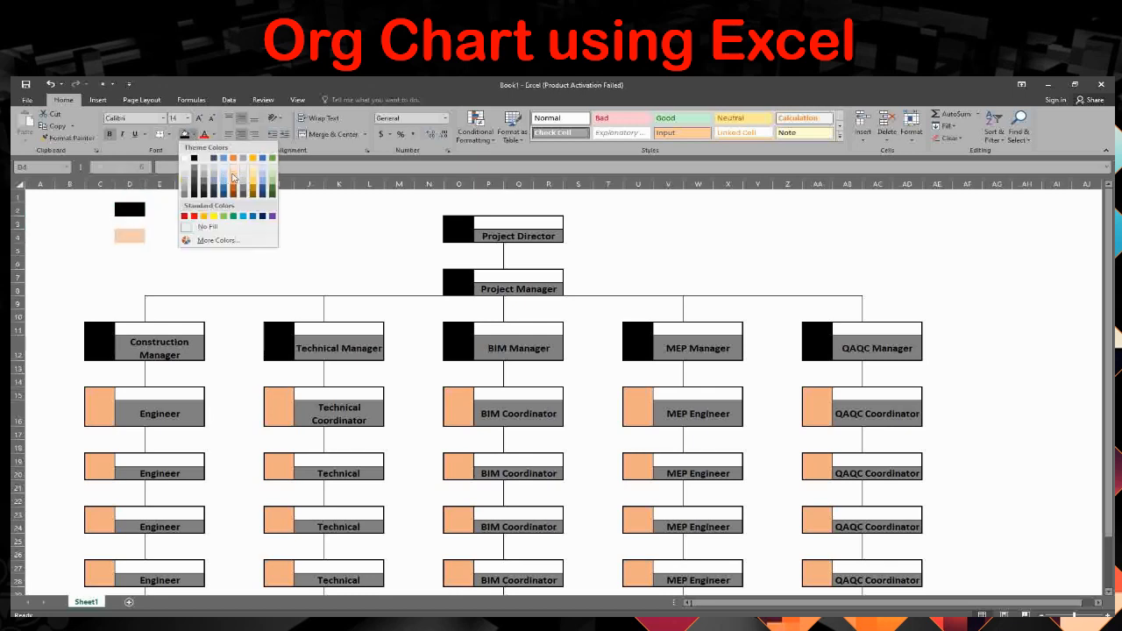
pyautogui.click(227, 179)
# Enter the legend label Director / Manager in F2, beside the black swatch.
pyautogui.click(171, 209)
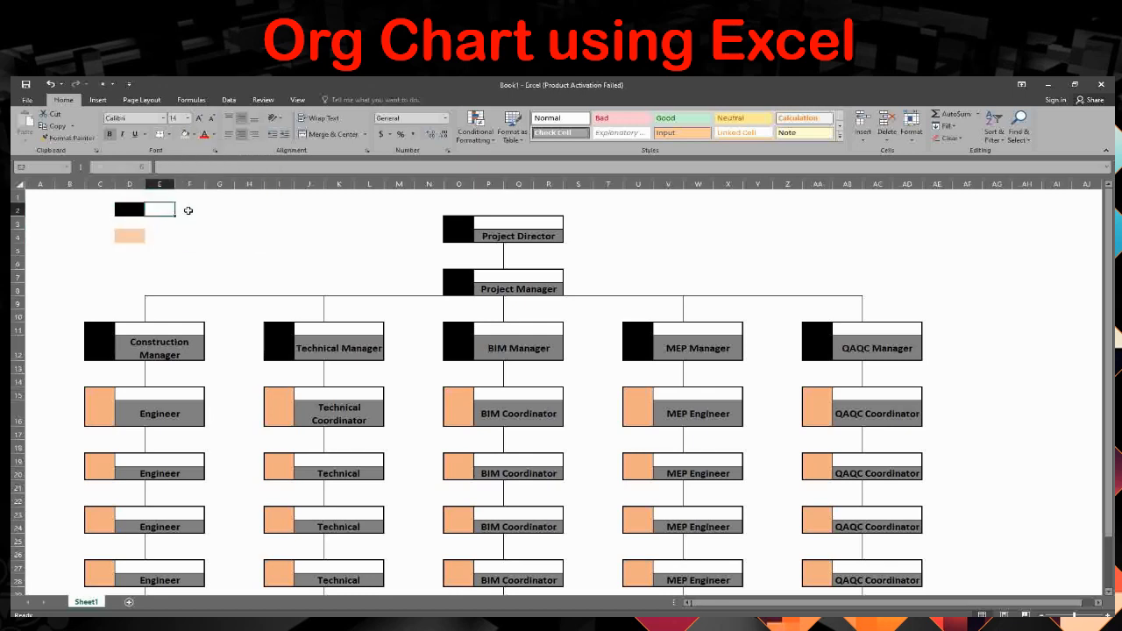
pyautogui.click(188, 210)
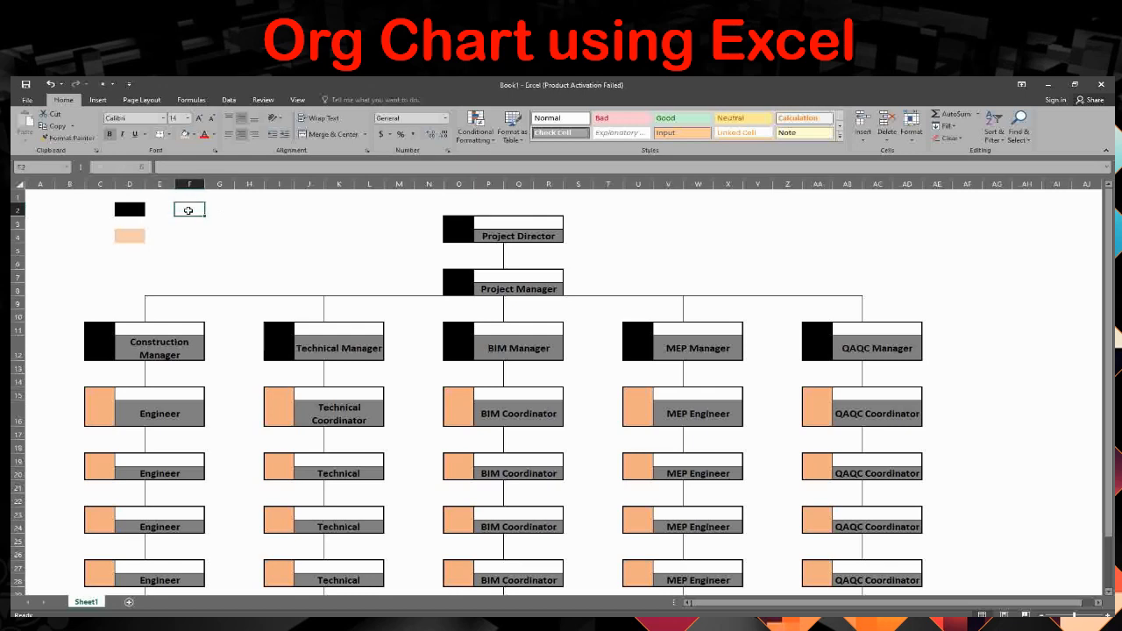
pyautogui.write('Director')
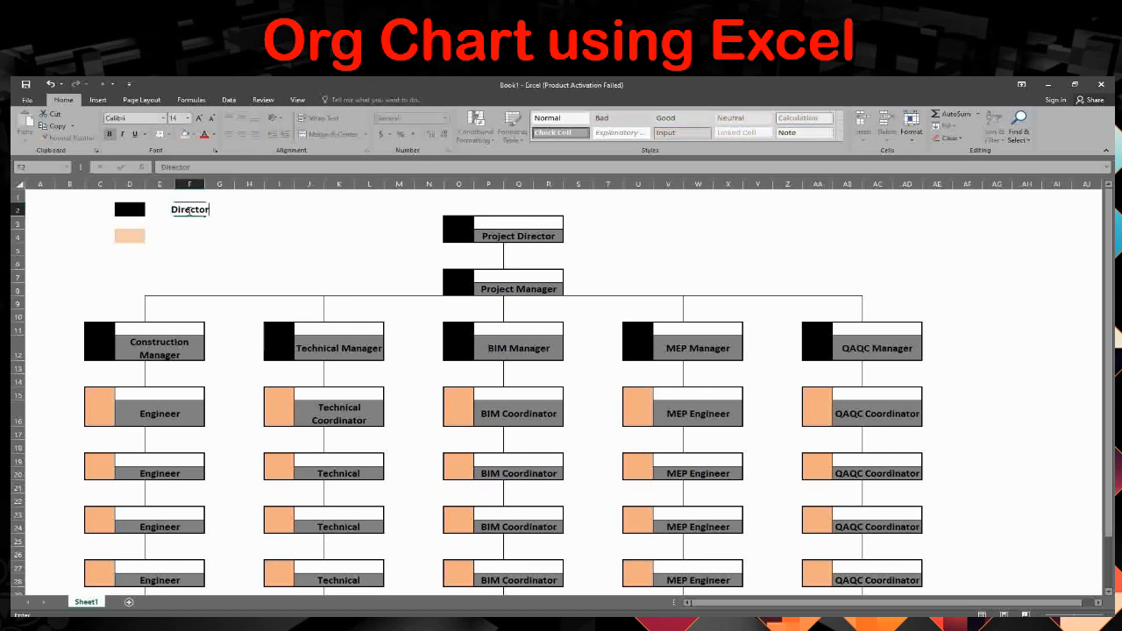
pyautogui.write(' /')
pyautogui.write(' <am')
pyautogui.press('BackSpace')
pyautogui.press('BackSpace')
pyautogui.press('BackSpace')
pyautogui.write('<am')
pyautogui.press('BackSpace')
pyautogui.press('BackSpace')
pyautogui.press('BackSpace')
pyautogui.write('Manager')
pyautogui.press('Return')
# Left-align the Director / Manager label in F2.
pyautogui.click(189, 210)
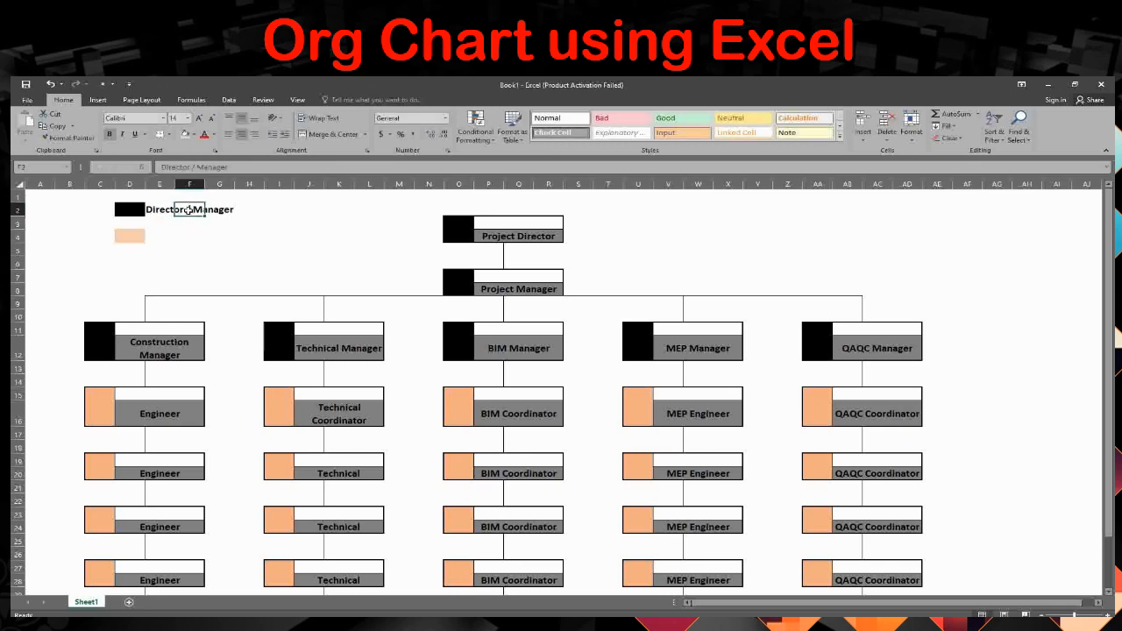
pyautogui.click(229, 136)
pyautogui.click(184, 225)
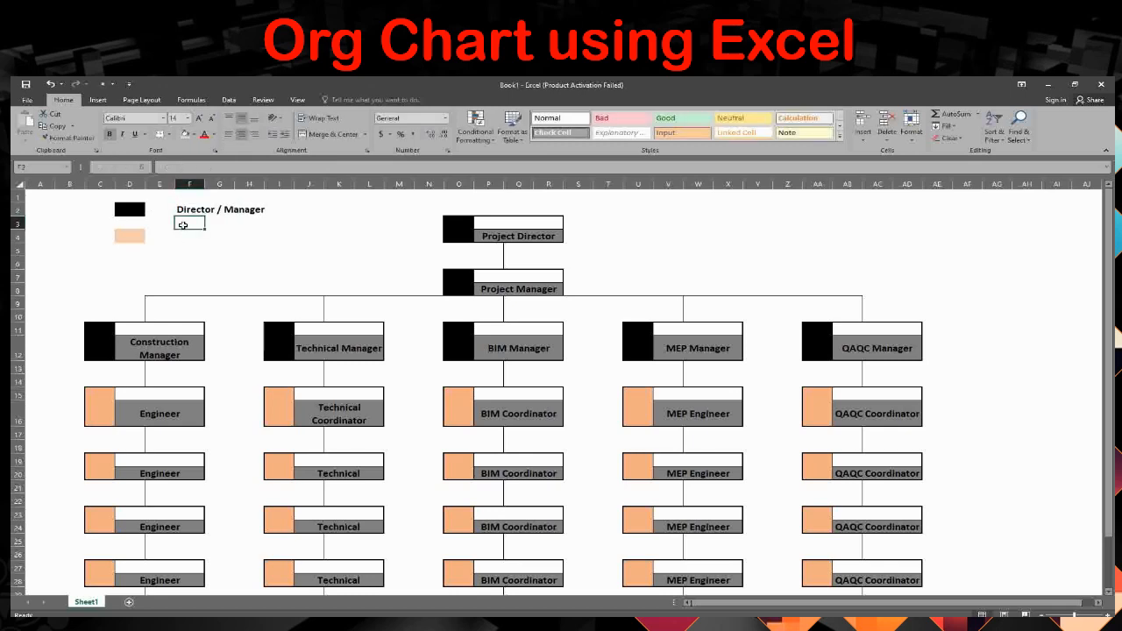
# Enter the legend label Staff in F4, beside the light orange swatch.
pyautogui.click(182, 239)
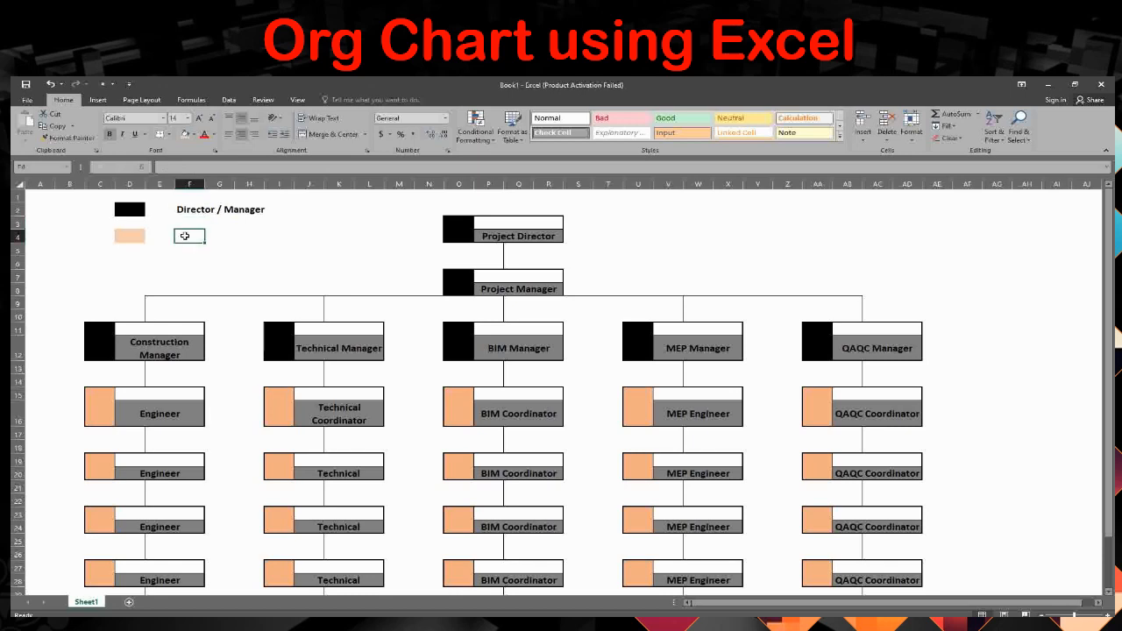
pyautogui.write('Staff')
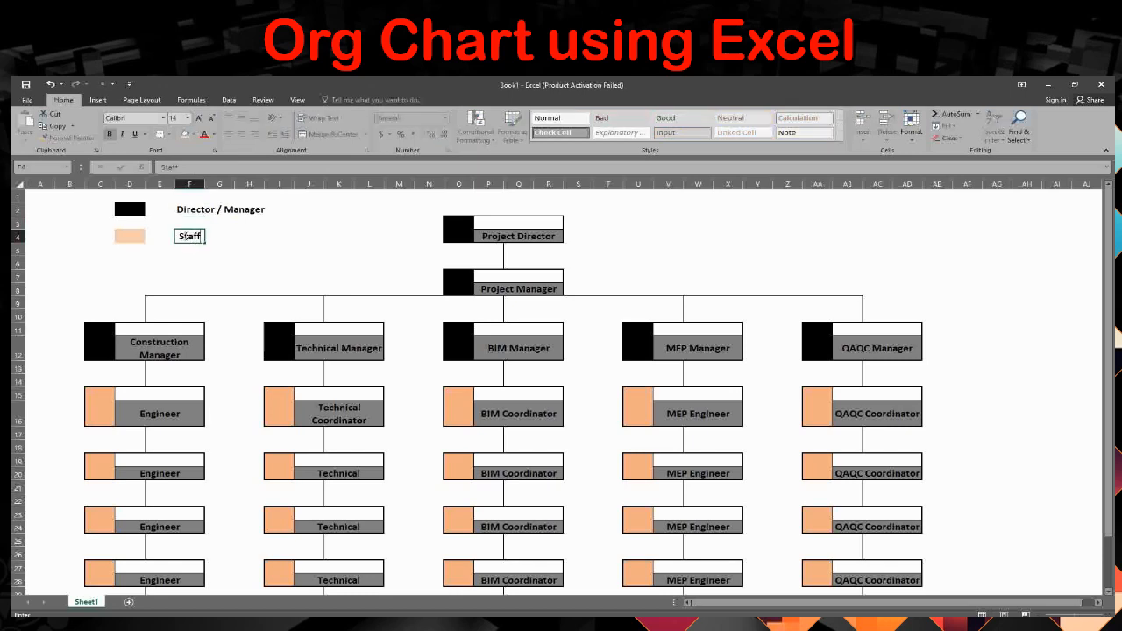
pyautogui.click(207, 258)
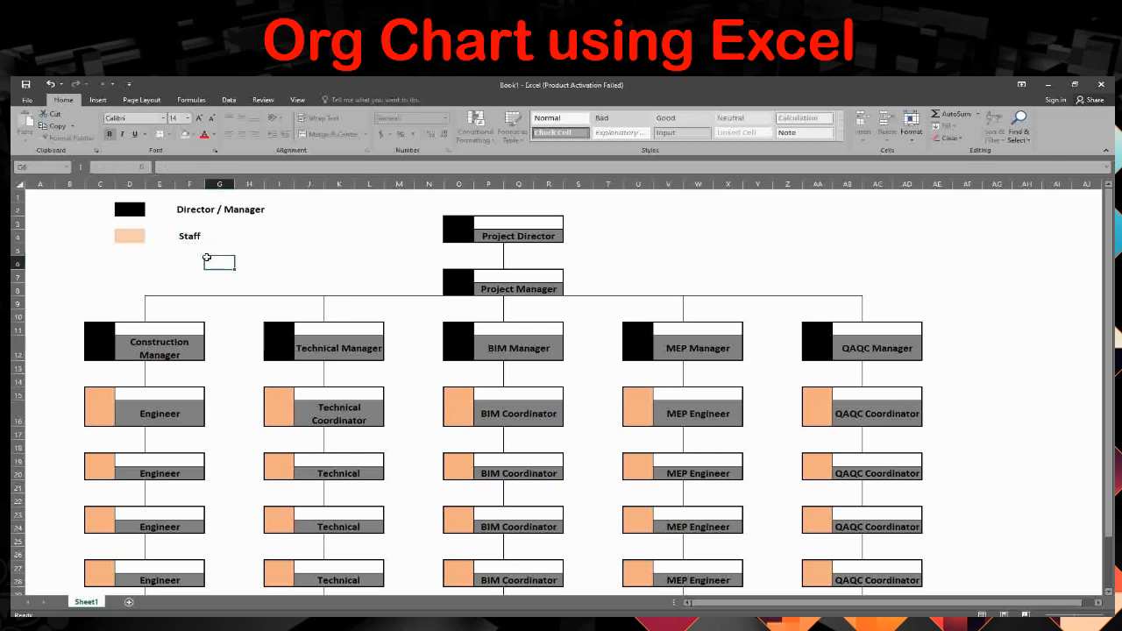
pyautogui.click(216, 248)
pyautogui.click(169, 219)
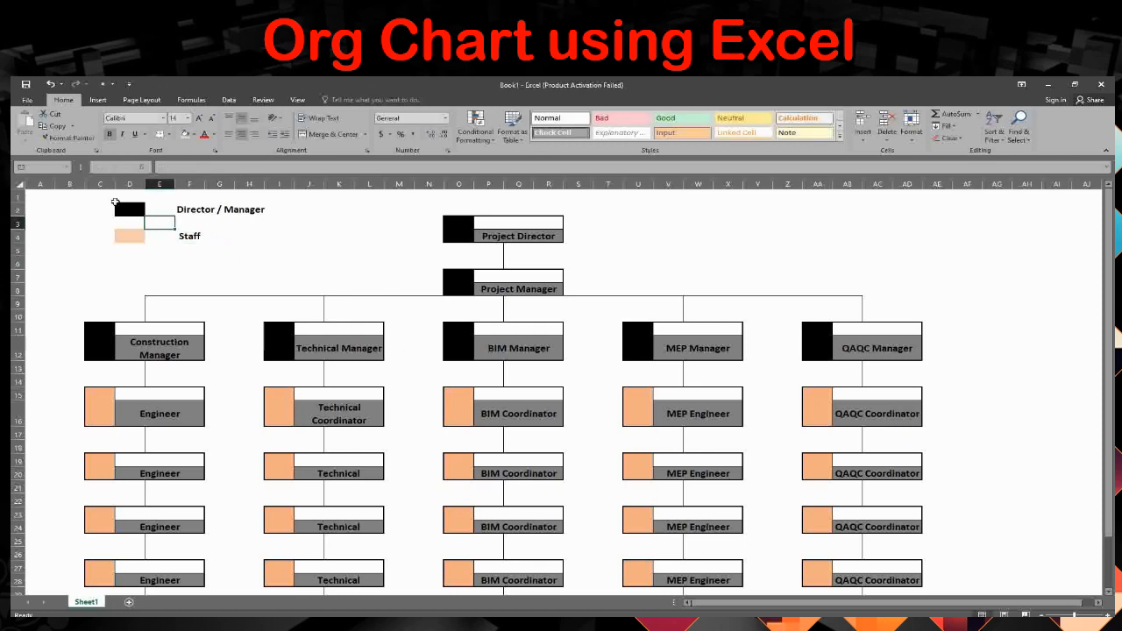
pyautogui.click(130, 209)
pyautogui.moveTo(130, 208); pyautogui.dragTo(228, 207)
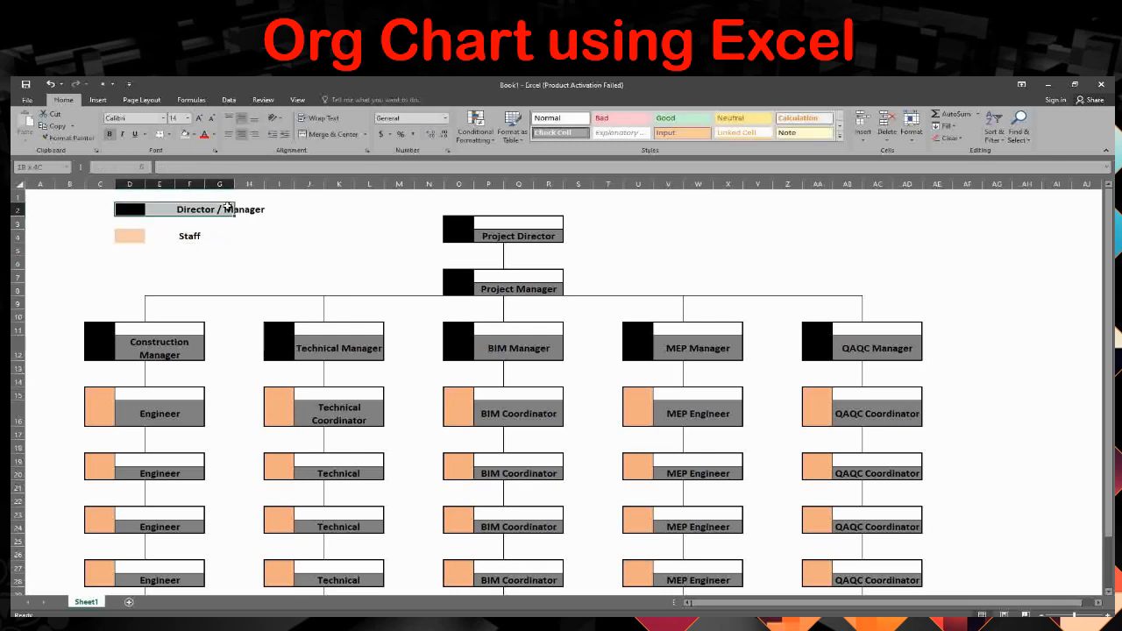
pyautogui.click(231, 252)
pyautogui.click(326, 274)
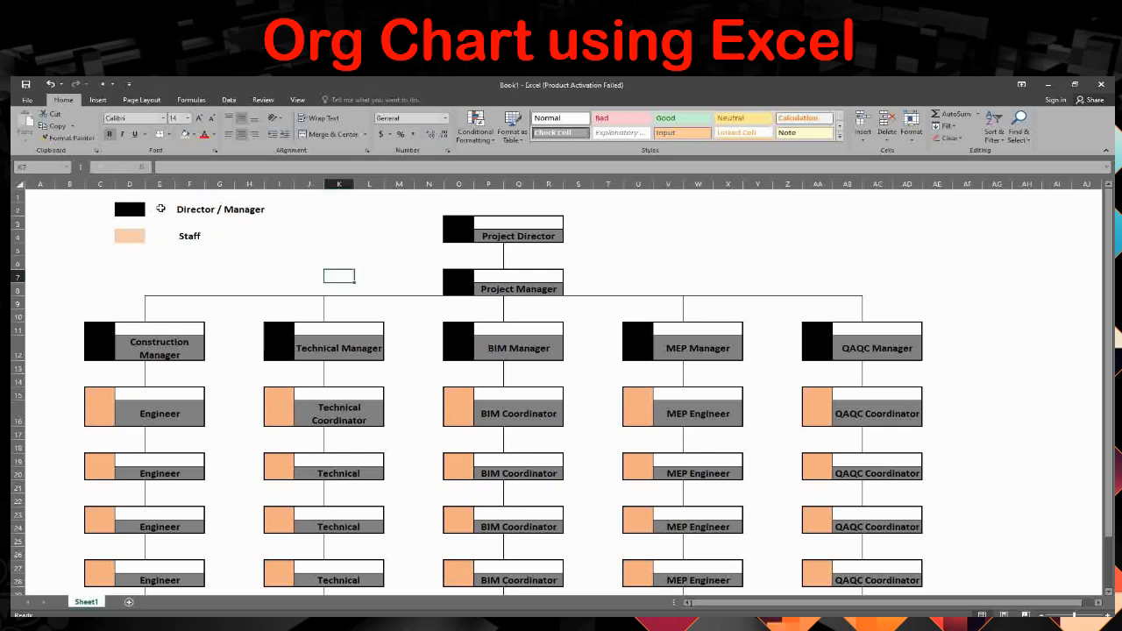
pyautogui.click(161, 208)
pyautogui.click(578, 348)
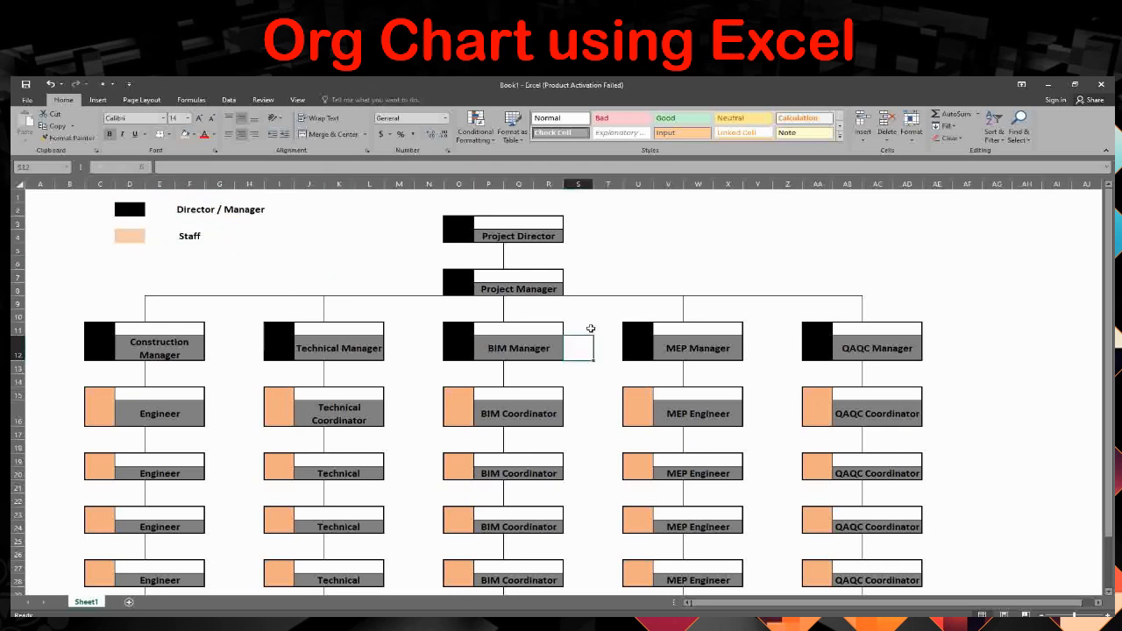
# Select the chart with its legend, B2:AF28, and set the print job to print only the selection on A4 paper.
pyautogui.click(60, 203)
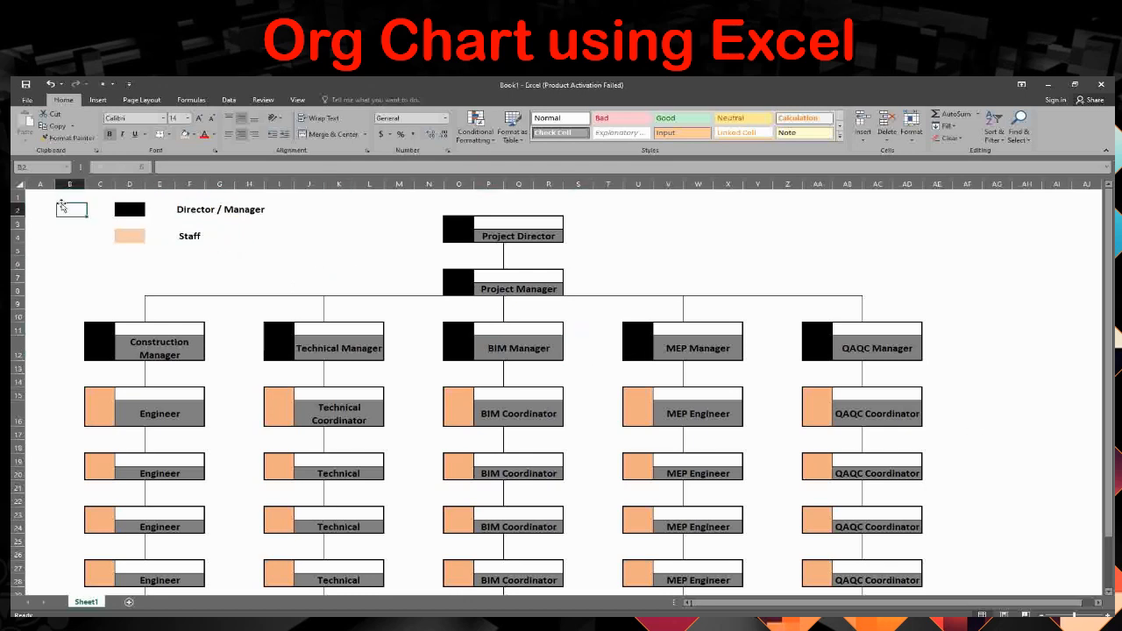
pyautogui.keyDown('shift'); pyautogui.click(955, 587); pyautogui.keyUp('shift')
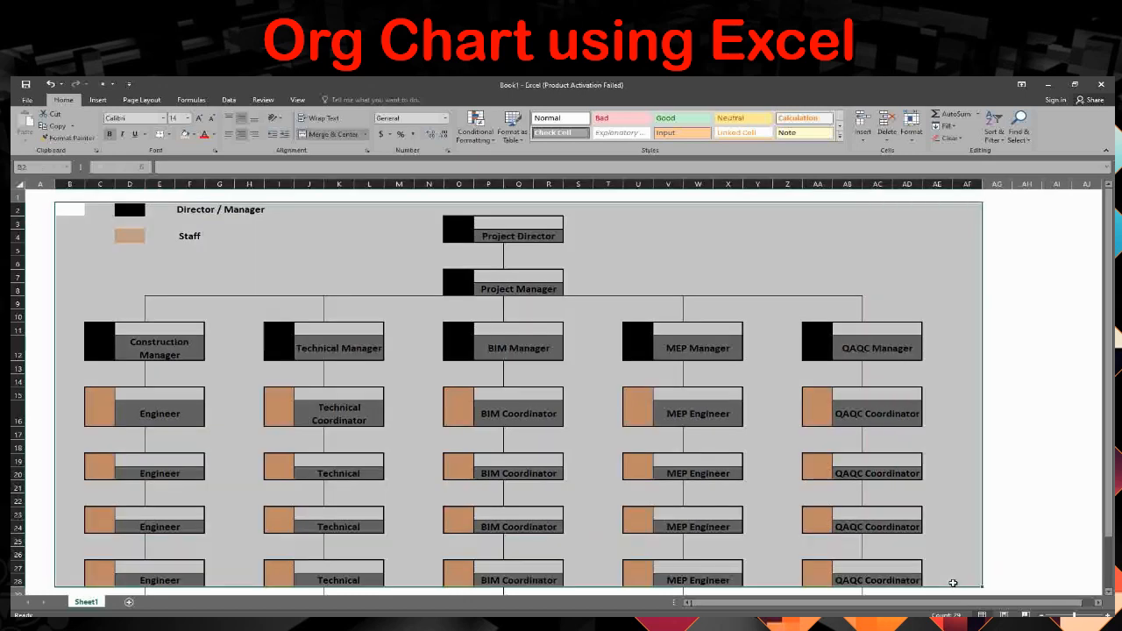
pyautogui.hotkey('ctrl', 'p')
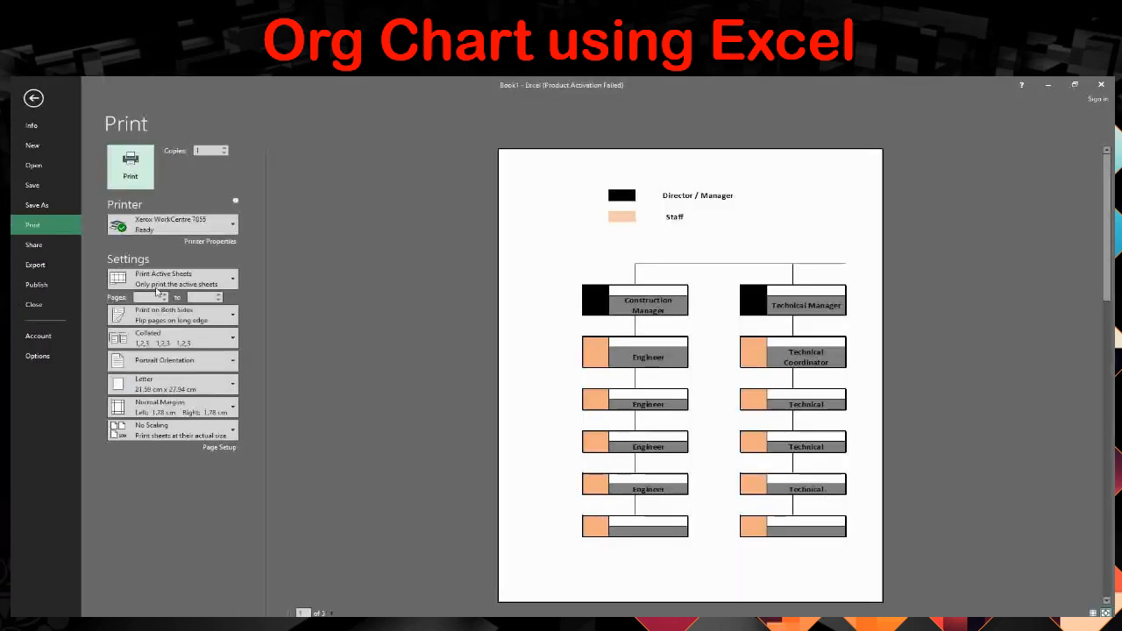
pyautogui.click(162, 277)
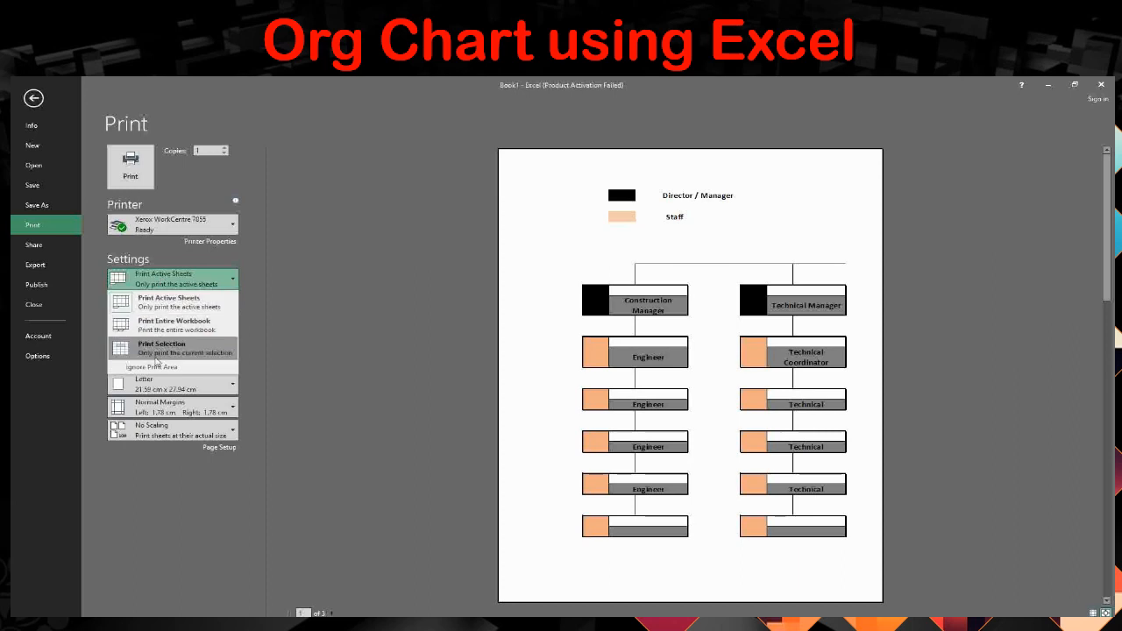
pyautogui.click(158, 348)
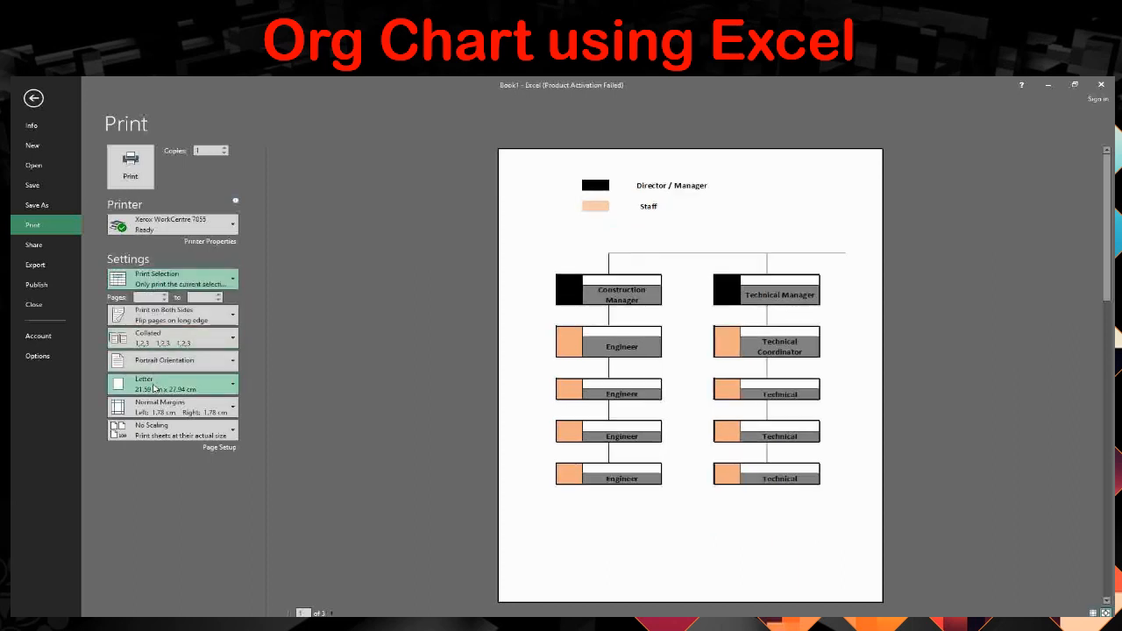
pyautogui.click(154, 388)
pyautogui.click(150, 227)
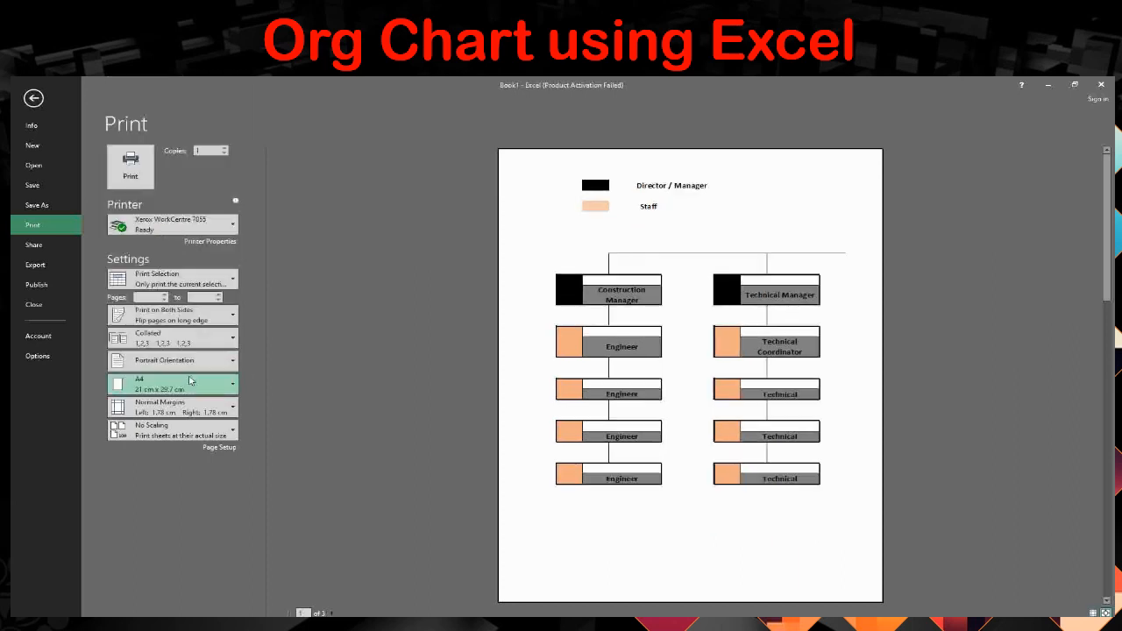
# Set the print job to landscape orientation and scale it with Fit Sheet on One Page.
pyautogui.click(158, 368)
pyautogui.click(149, 397)
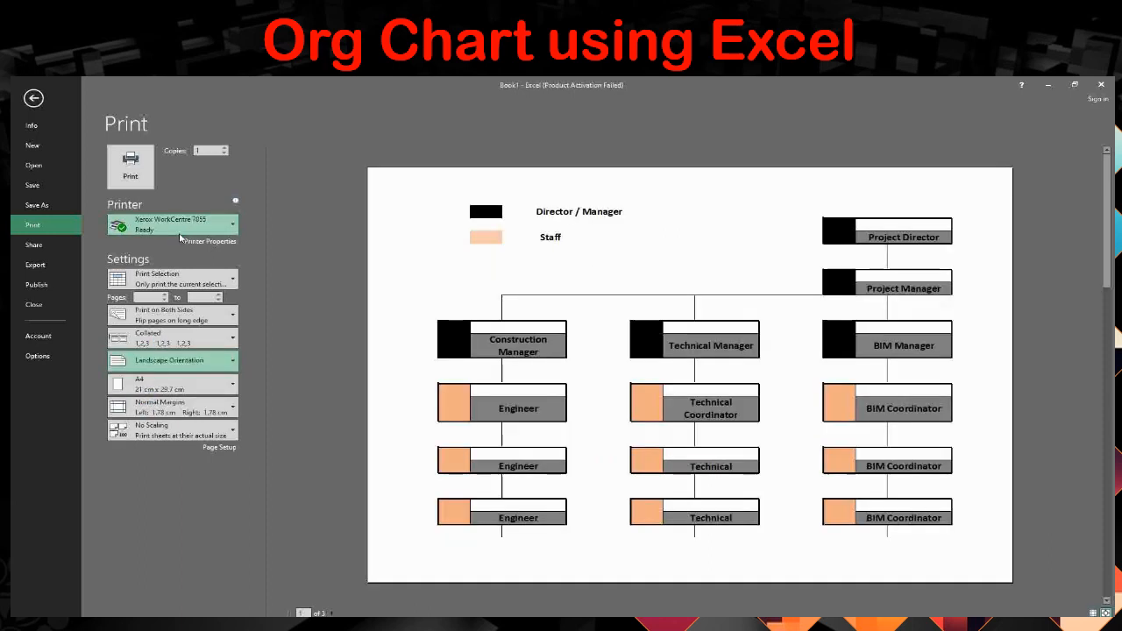
pyautogui.click(163, 432)
pyautogui.click(167, 481)
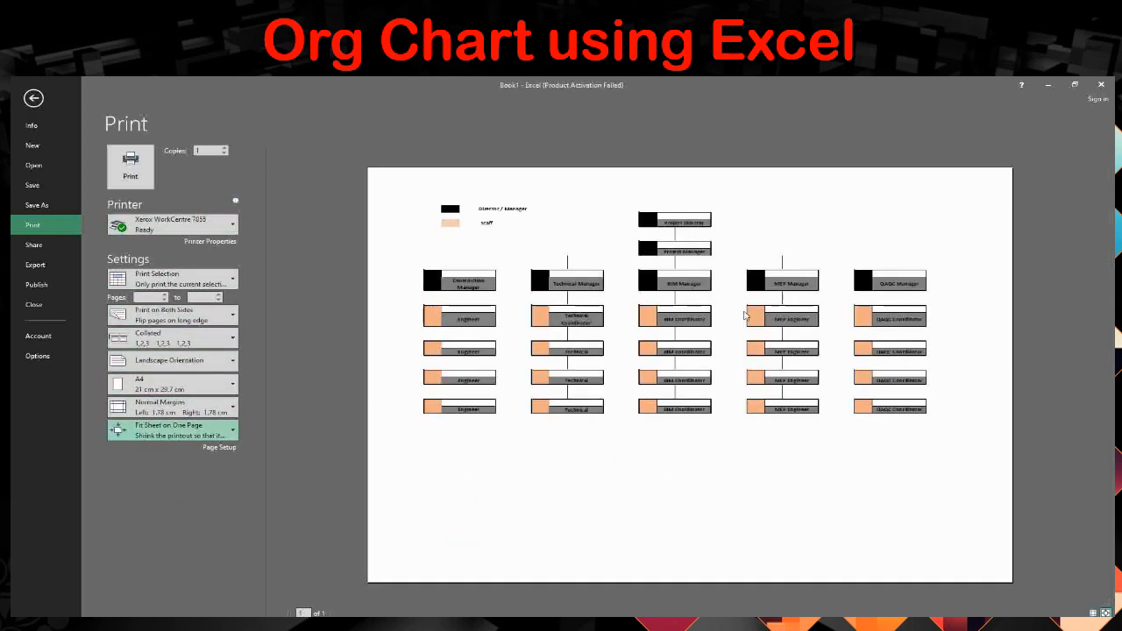
# Print the selected chart with the Adobe PDF printer and save it as OrgChart in the Bus Depot folder.
pyautogui.click(172, 225)
pyautogui.scroll(2, 173, 410)
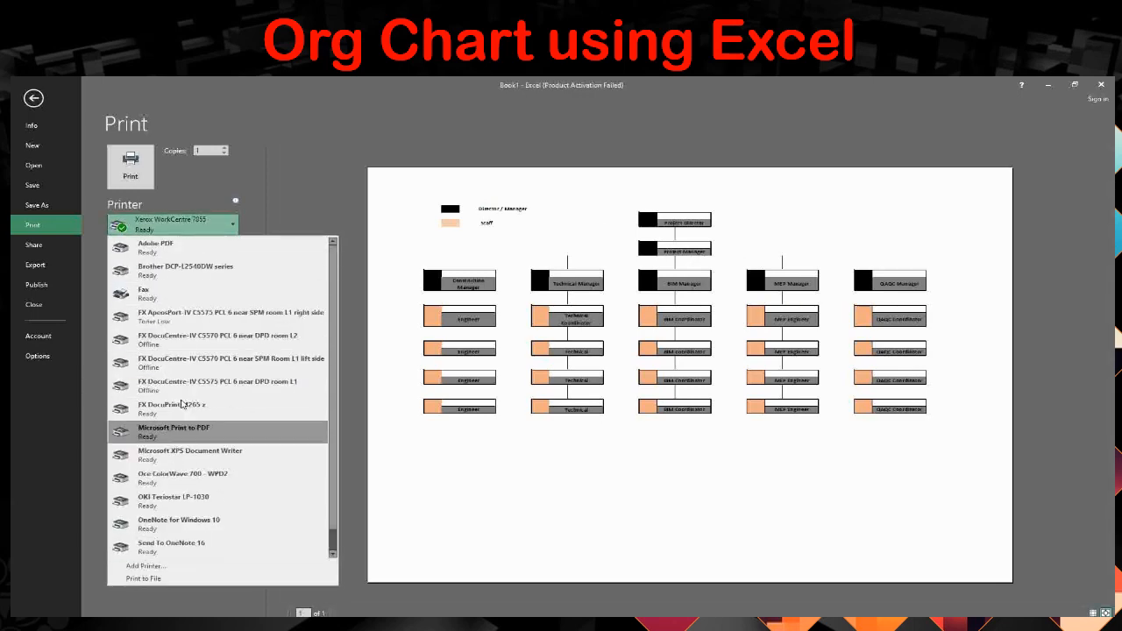
pyautogui.click(167, 247)
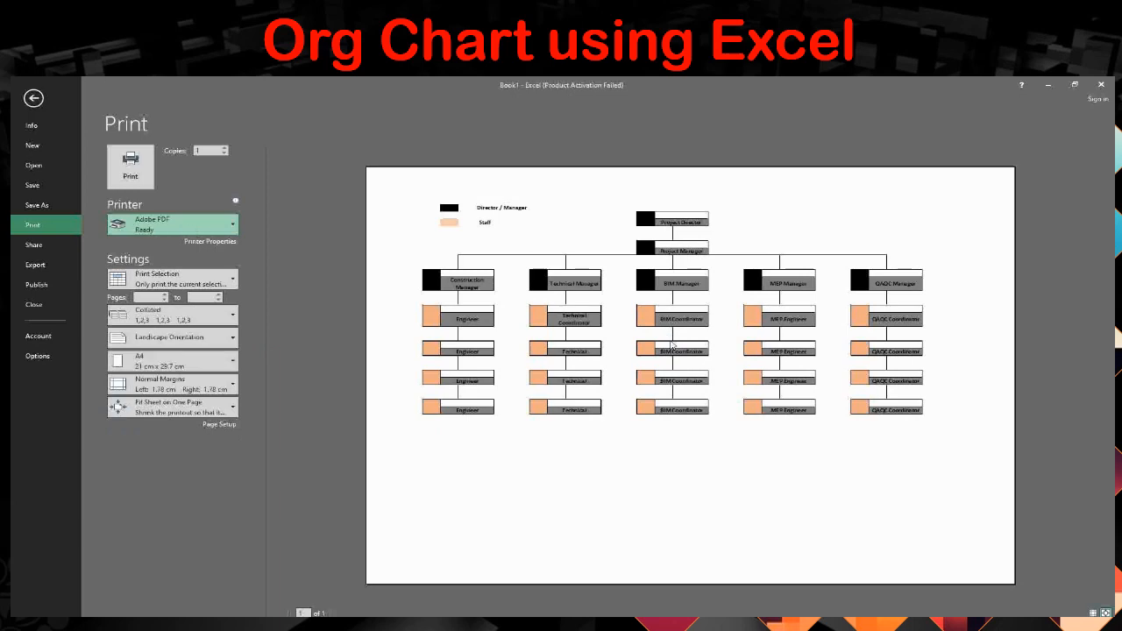
pyautogui.click(131, 168)
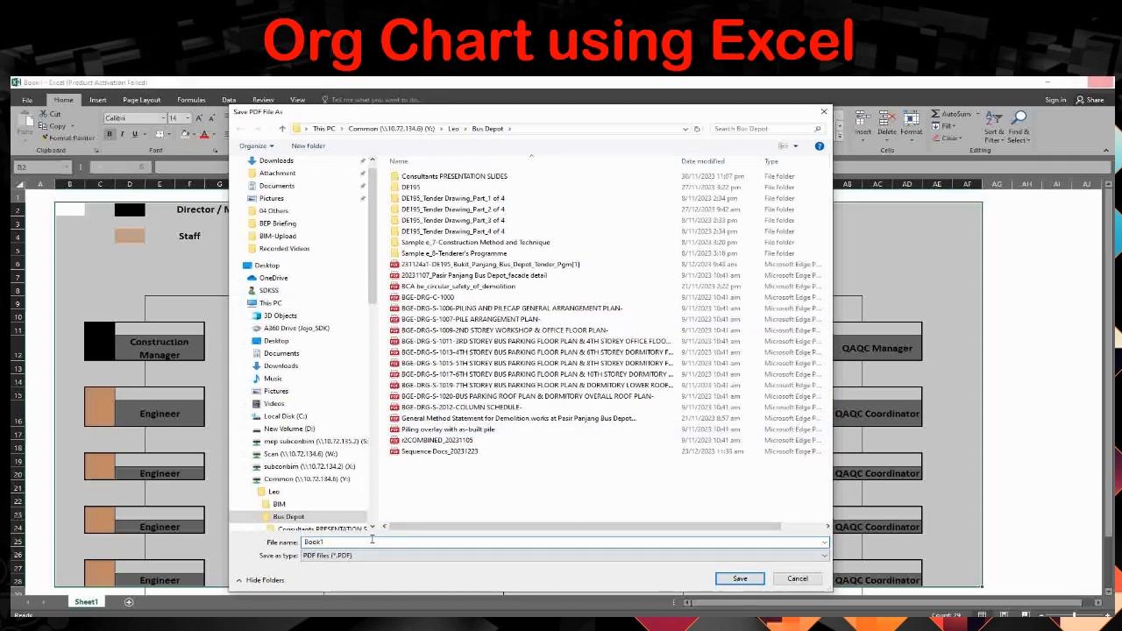
pyautogui.write('ORgChart')
pyautogui.click(739, 579)
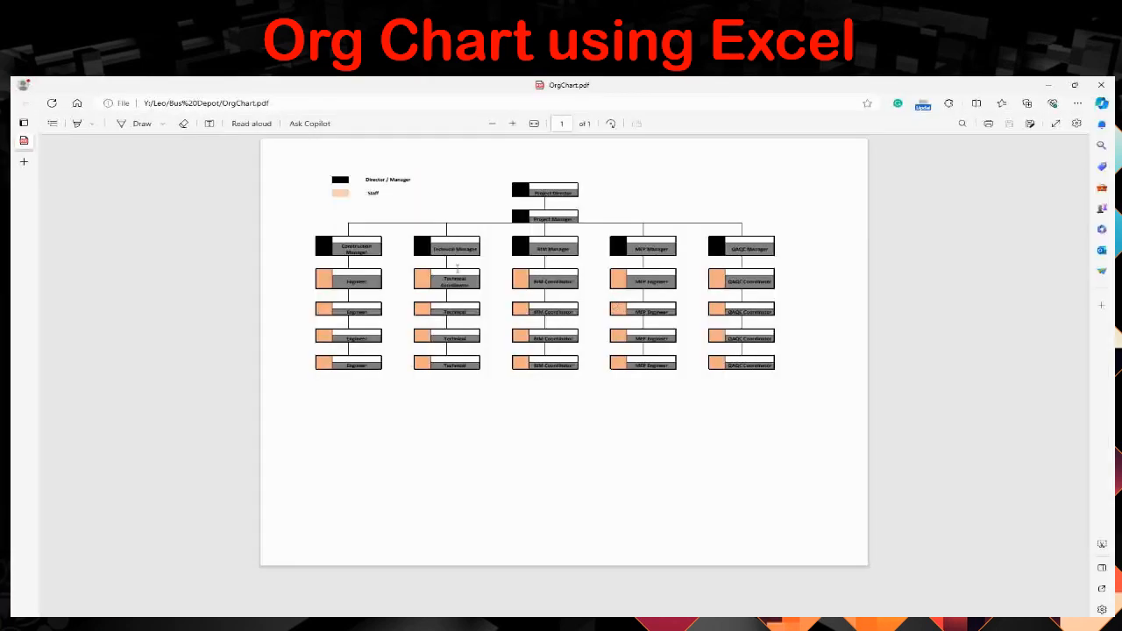
pyautogui.keyDown('ctrl'); pyautogui.scroll(3, 457, 269); pyautogui.keyUp('ctrl')
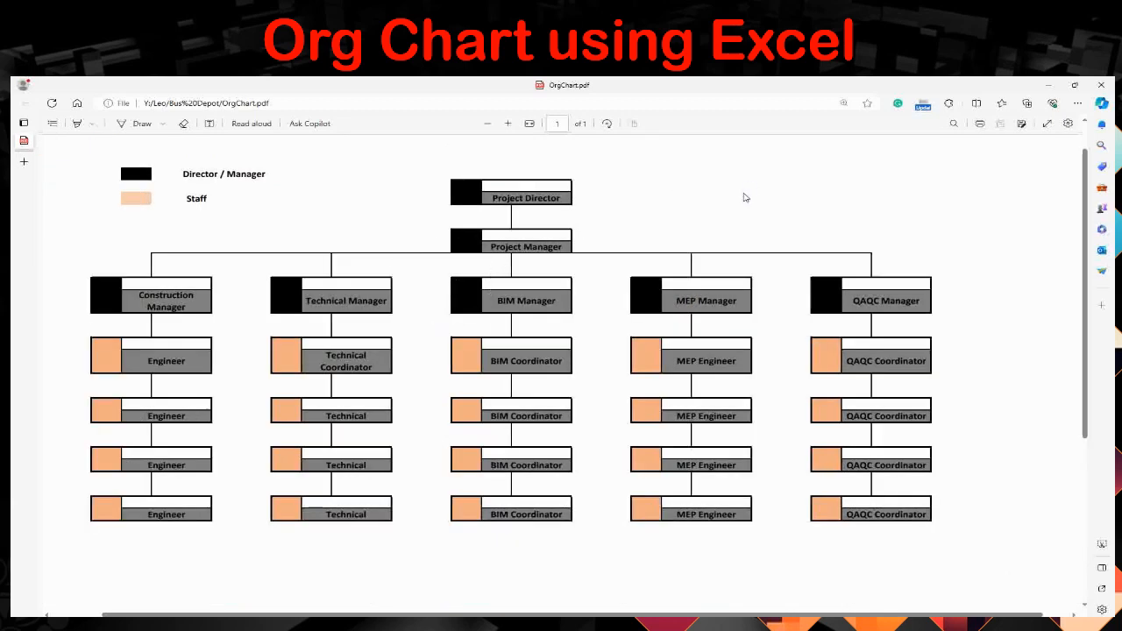